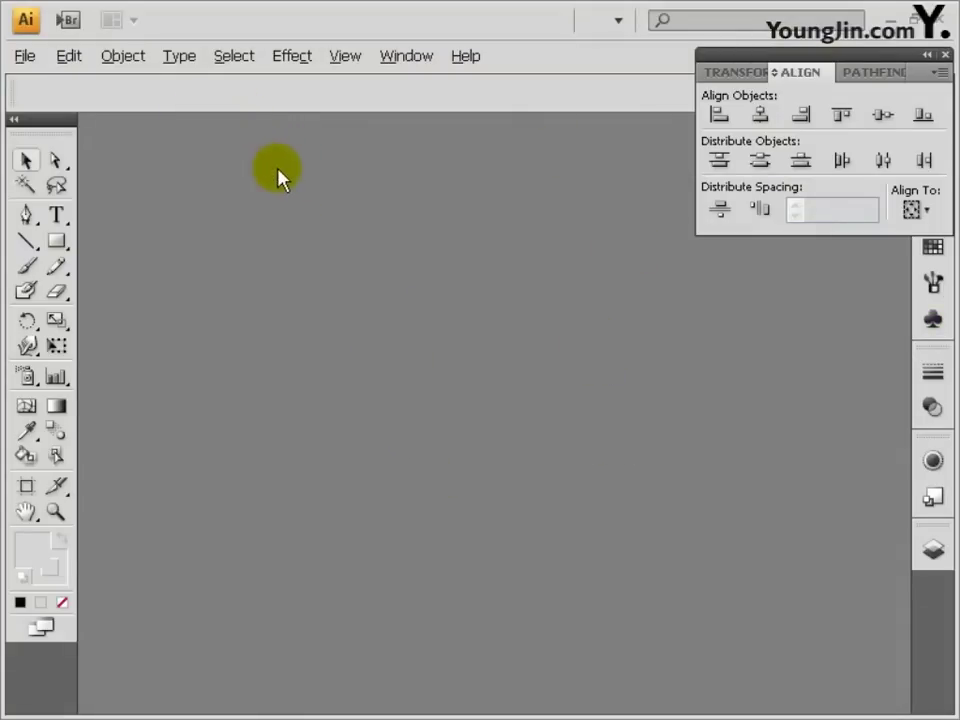
- Create a new CMYK document 176 mm wide and 256 mm high
{"action": "key", "text": "ctrl+n"}
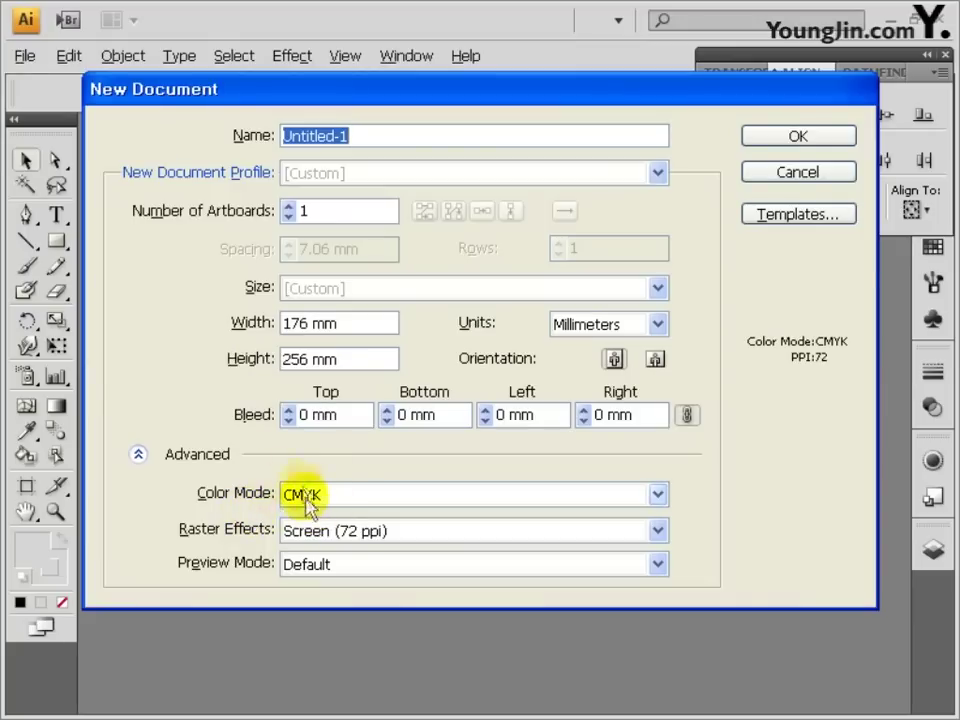
{"action": "left_click", "coordinate": [758, 142]}
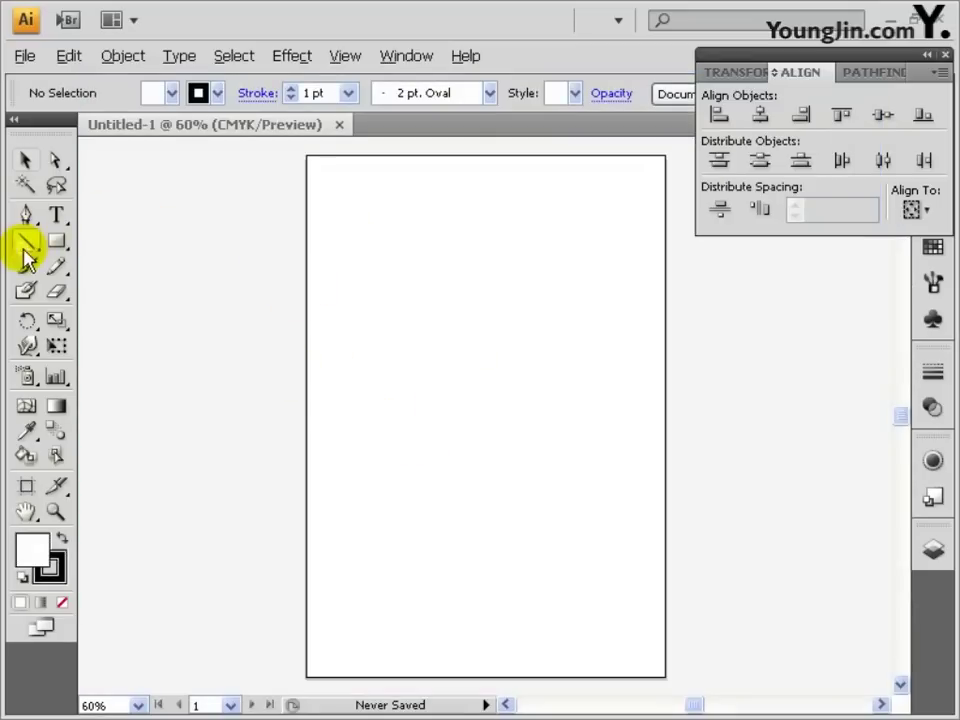
- Draw a four-by-four rectangular grid just inside the artboard edges and add crossing diagonal lines through all its cells
{"action": "left_click_drag", "start_coordinate": [25, 242], "coordinate": [190, 333]}
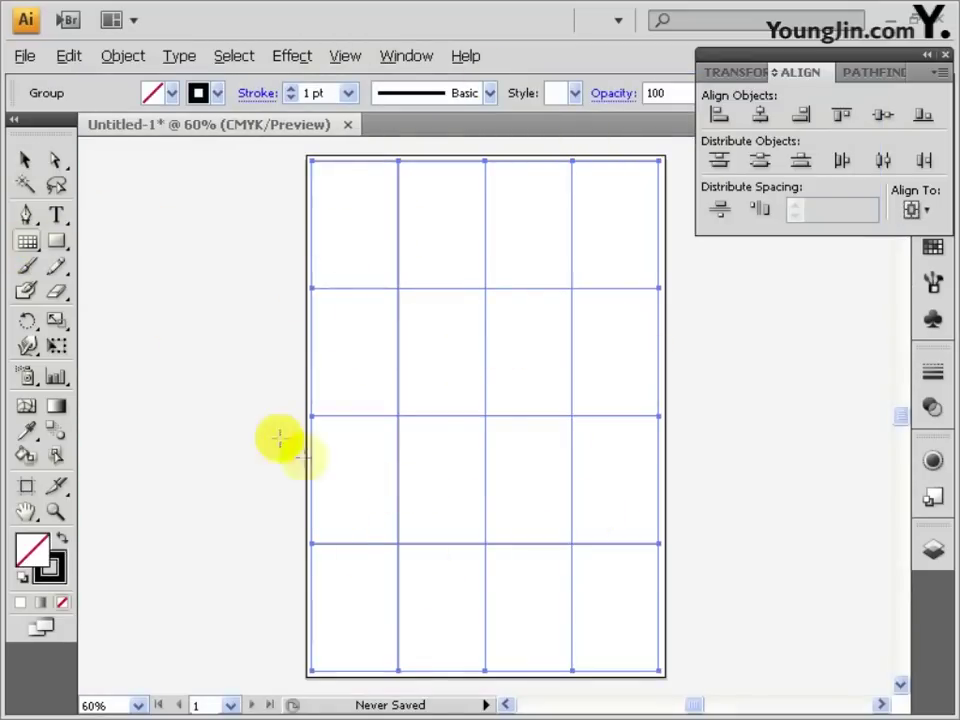
{"action": "left_click_drag", "start_coordinate": [28, 243], "coordinate": [95, 252]}
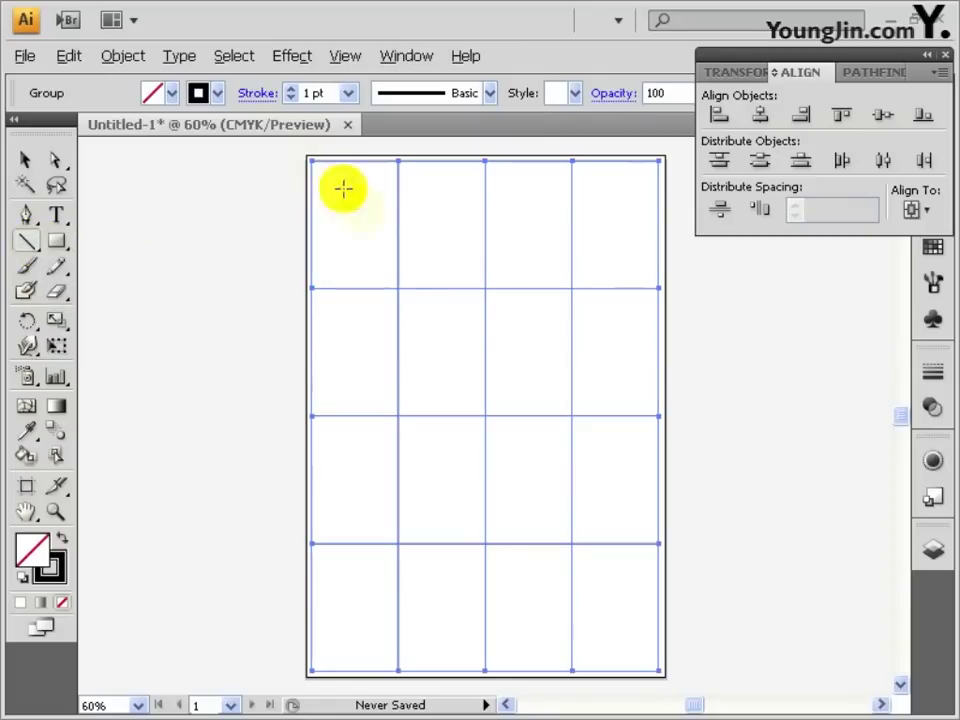
{"action": "left_click_drag", "start_coordinate": [318, 164], "coordinate": [659, 670]}
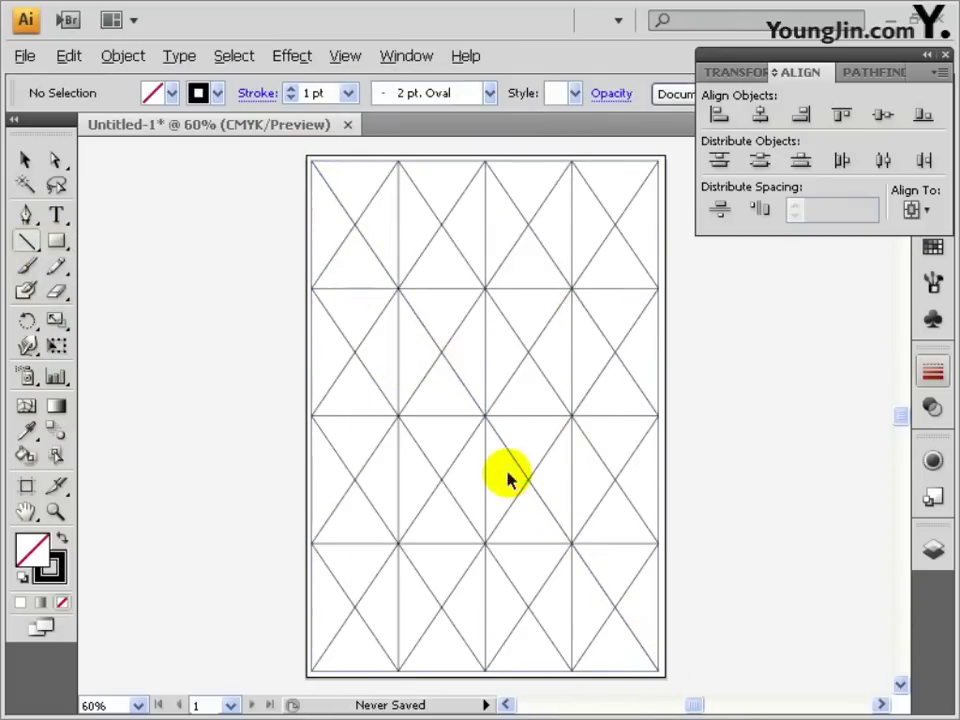
- Give all the grid and diagonal lines a red stroke (M 99.4, Y 100) and group them
{"action": "key", "text": "ctrl+a"}
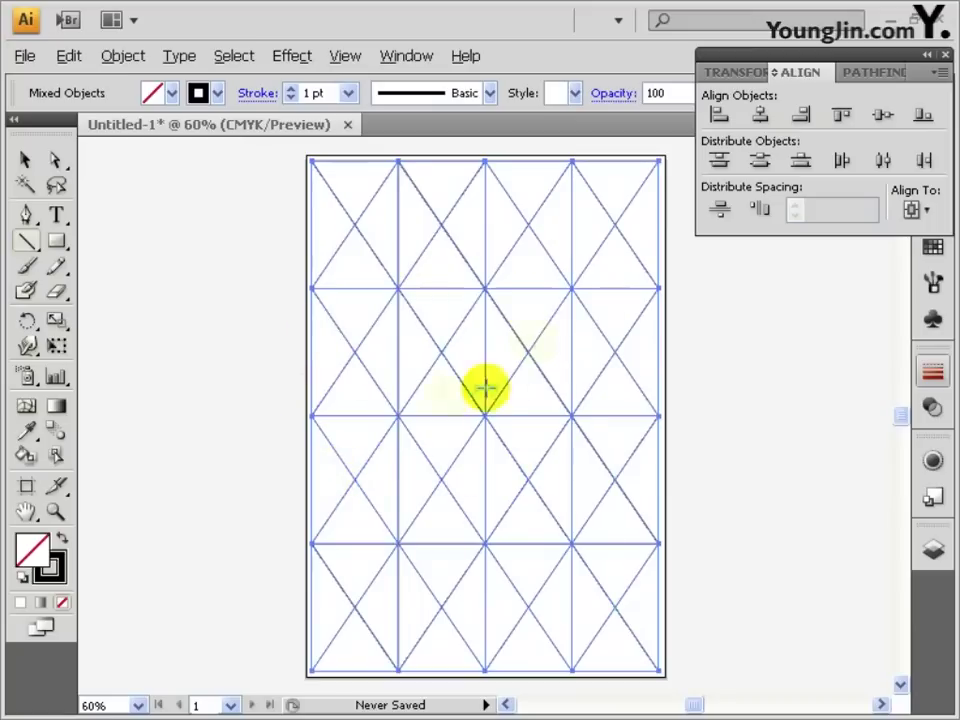
{"action": "double_click", "coordinate": [61, 575]}
{"action": "left_click", "coordinate": [477, 225]}
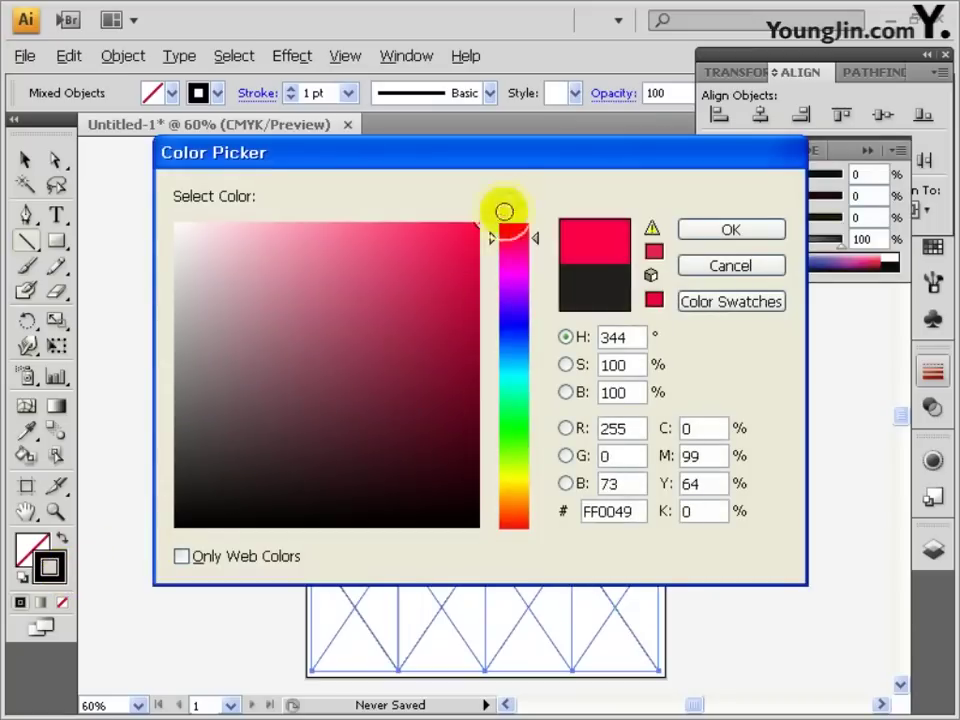
{"action": "left_click_drag", "start_coordinate": [503, 240], "coordinate": [497, 213]}
{"action": "left_click", "coordinate": [722, 229]}
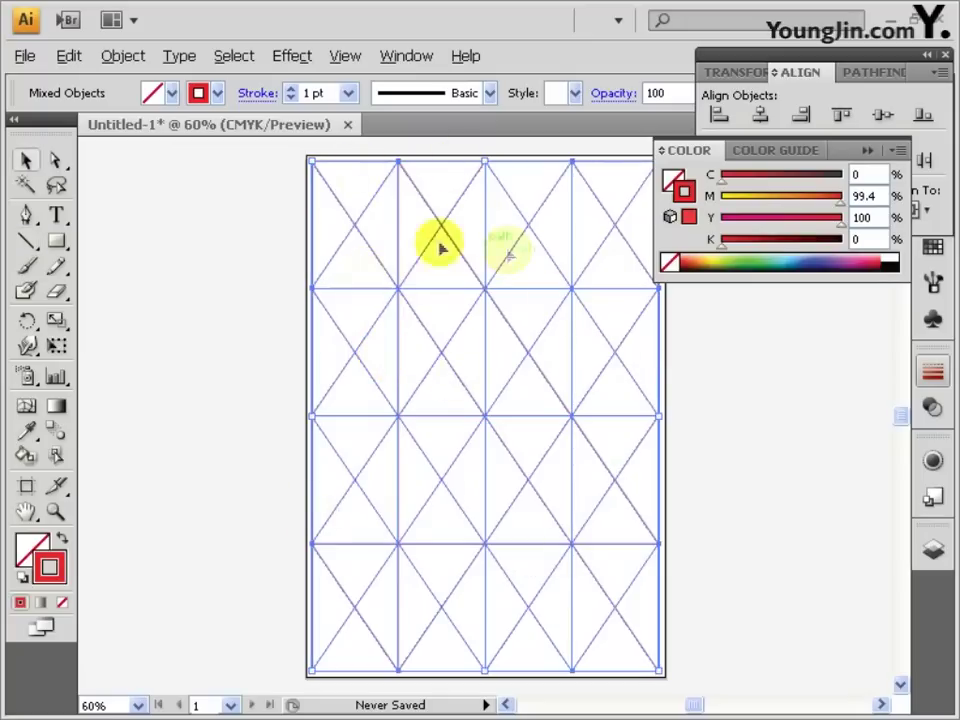
{"action": "key", "text": "v"}
{"action": "key", "text": "ctrl+g"}
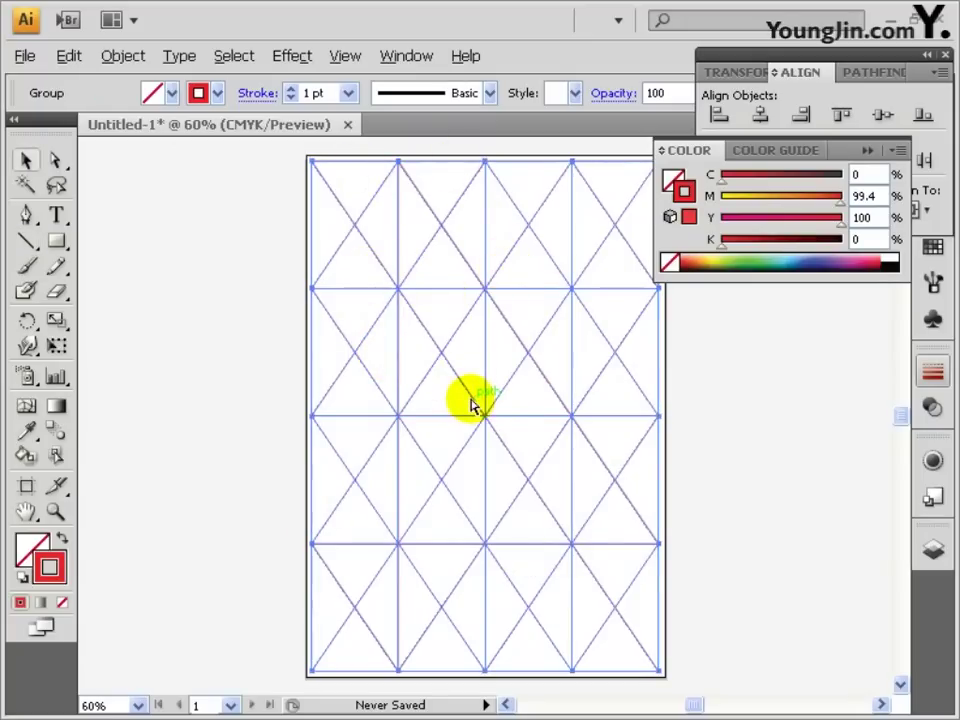
- Save the document as 일러스트작업 in Adobe Illustrator format, version Illustrator CS4
{"action": "key", "text": "ctrl+s"}
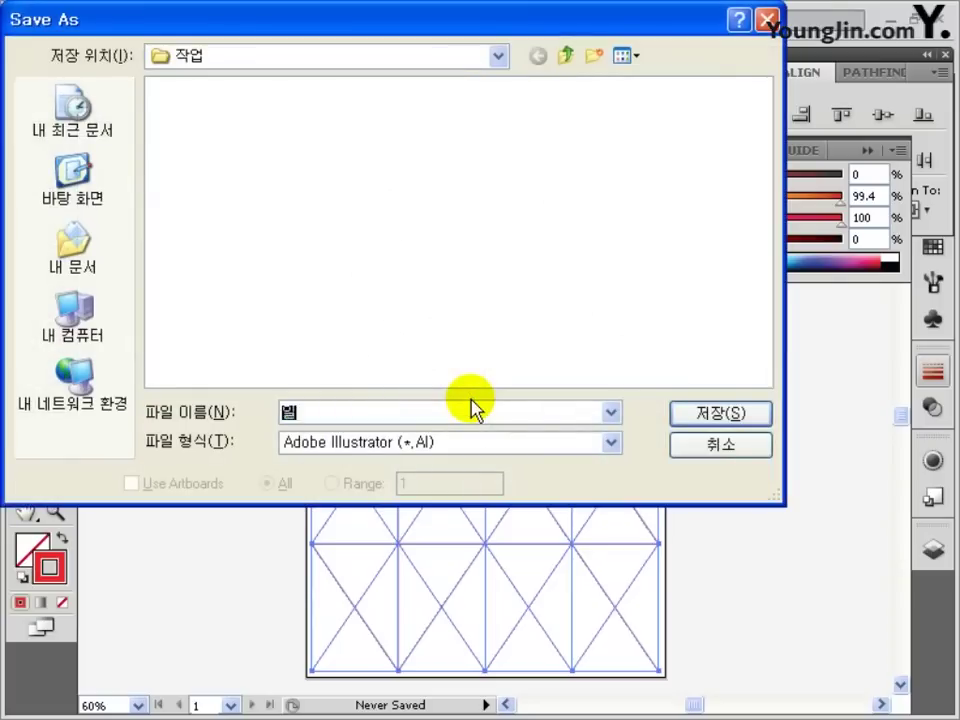
{"action": "type", "text": "일러스트작업"}
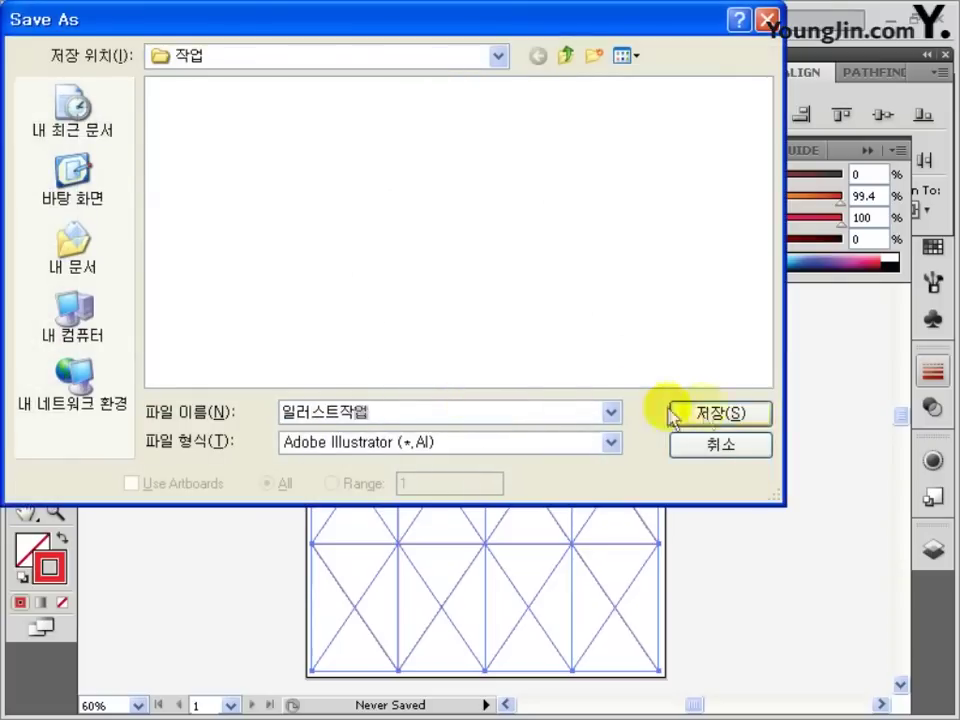
{"action": "left_click", "coordinate": [688, 411]}
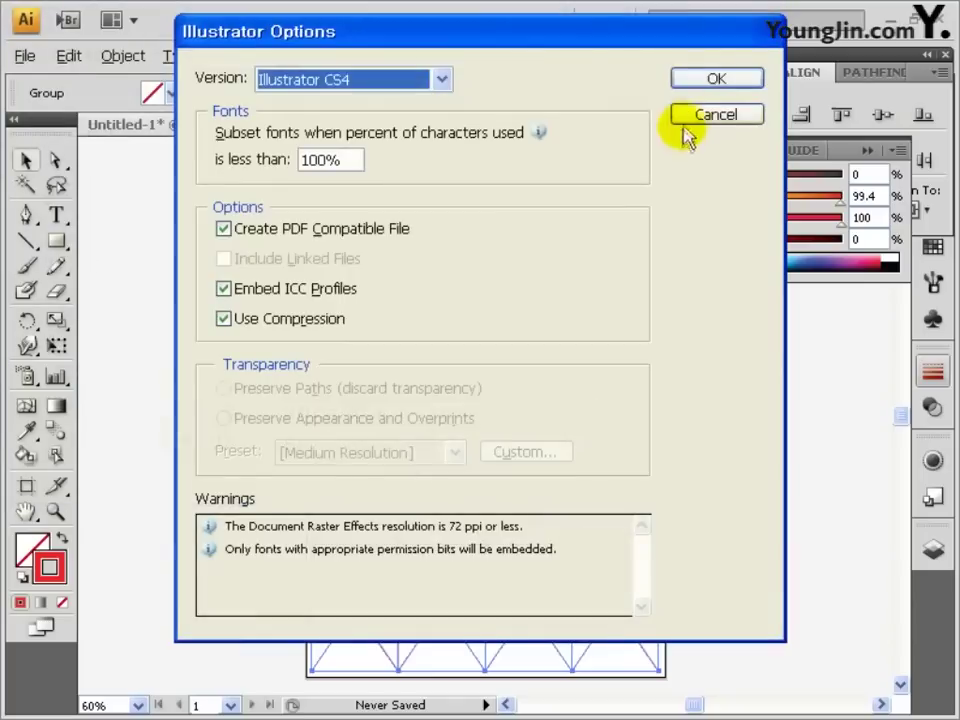
{"action": "left_click", "coordinate": [697, 82]}
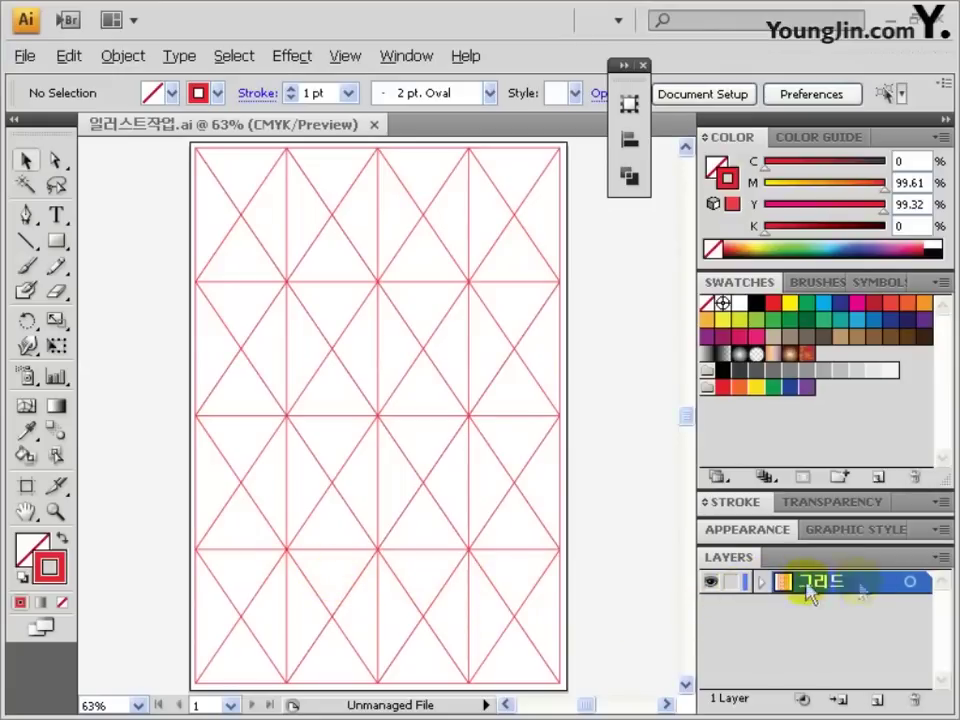
- Lock the 그리드 layer and add a new layer named 도형 below it
{"action": "left_click", "coordinate": [729, 582]}
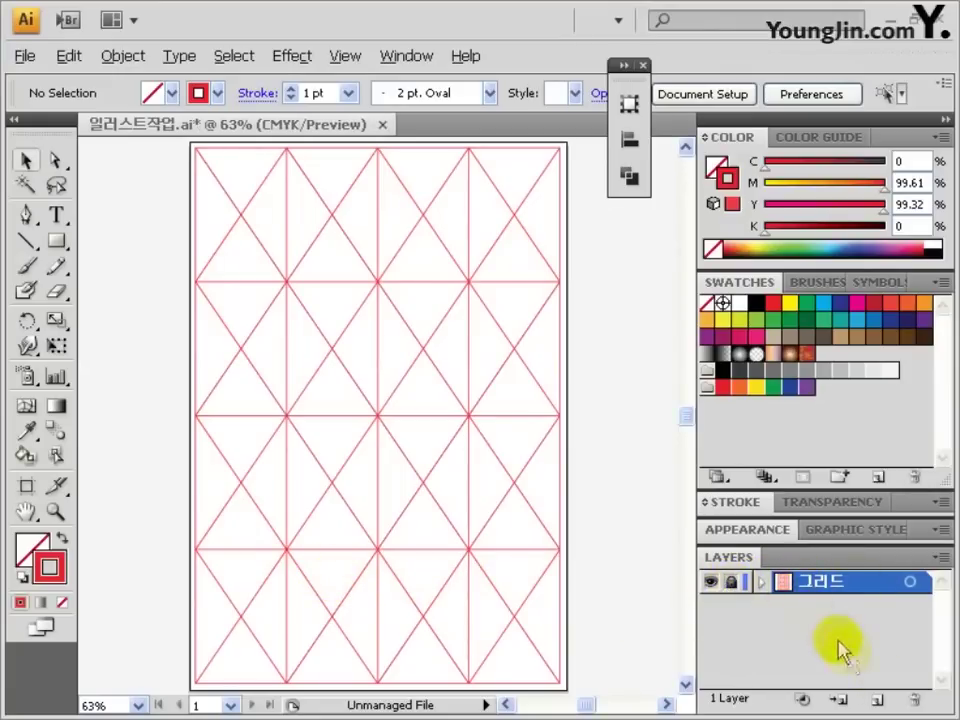
{"action": "left_click", "coordinate": [877, 698]}
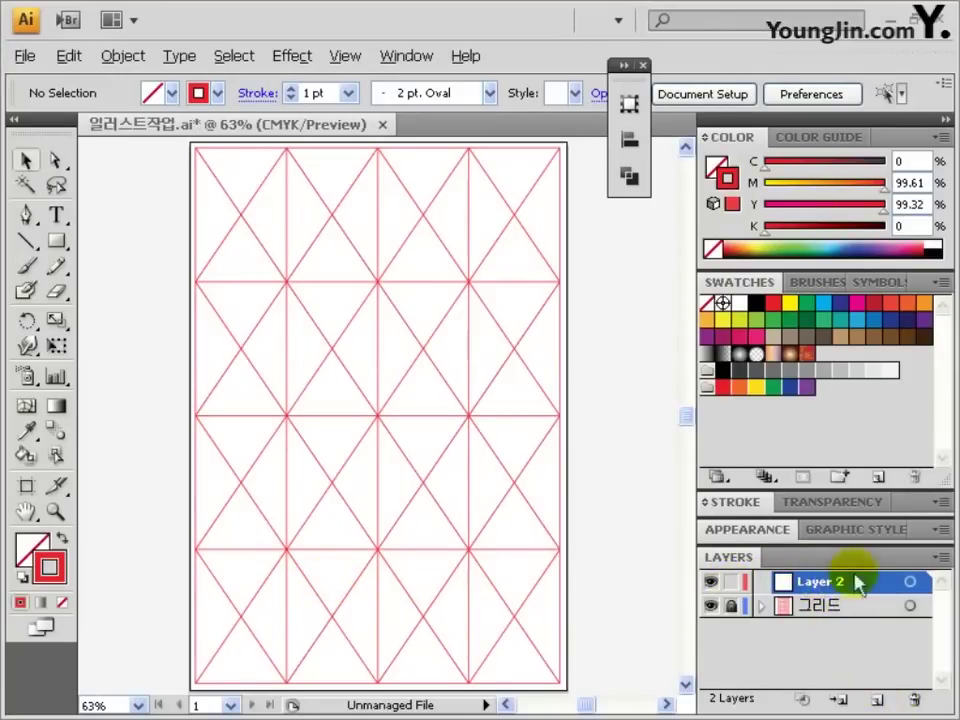
{"action": "left_click_drag", "start_coordinate": [880, 585], "coordinate": [879, 632]}
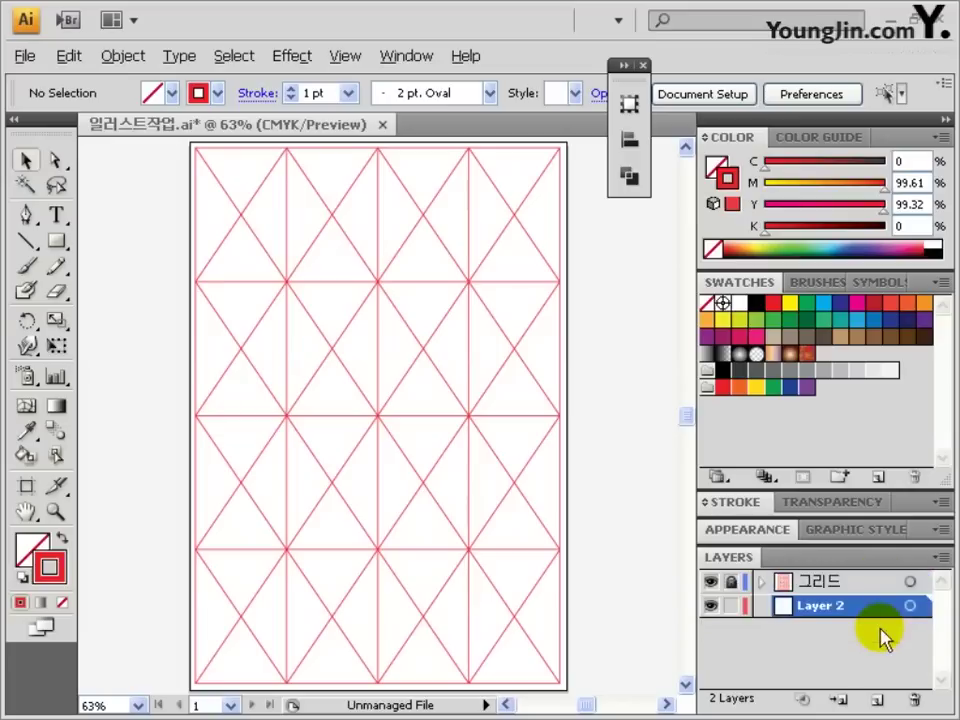
{"action": "double_click", "coordinate": [814, 606]}
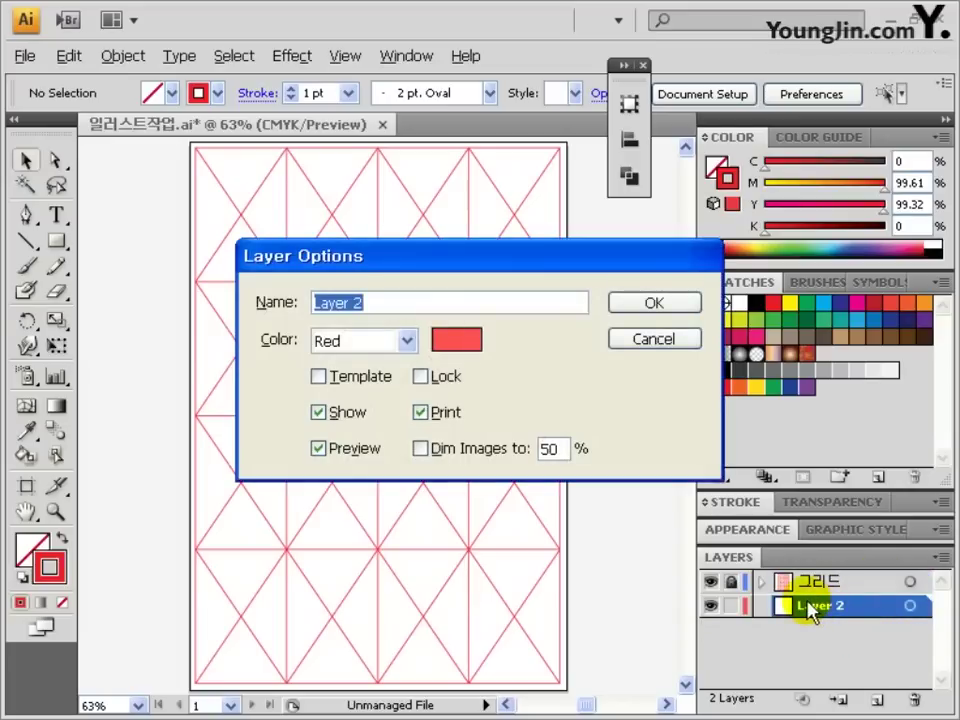
{"action": "key", "text": "Return"}
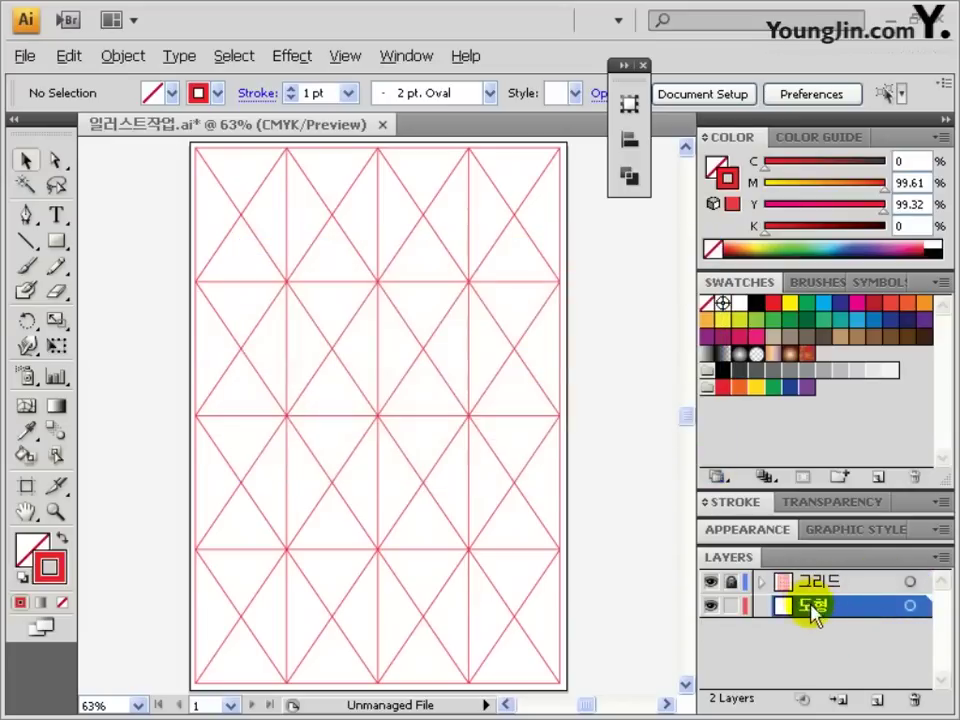
- Draw a narrow upright ellipse about 1.6 by 6.2 mm outside the artboard, with a black fill and no stroke
{"action": "left_click", "coordinate": [60, 243]}
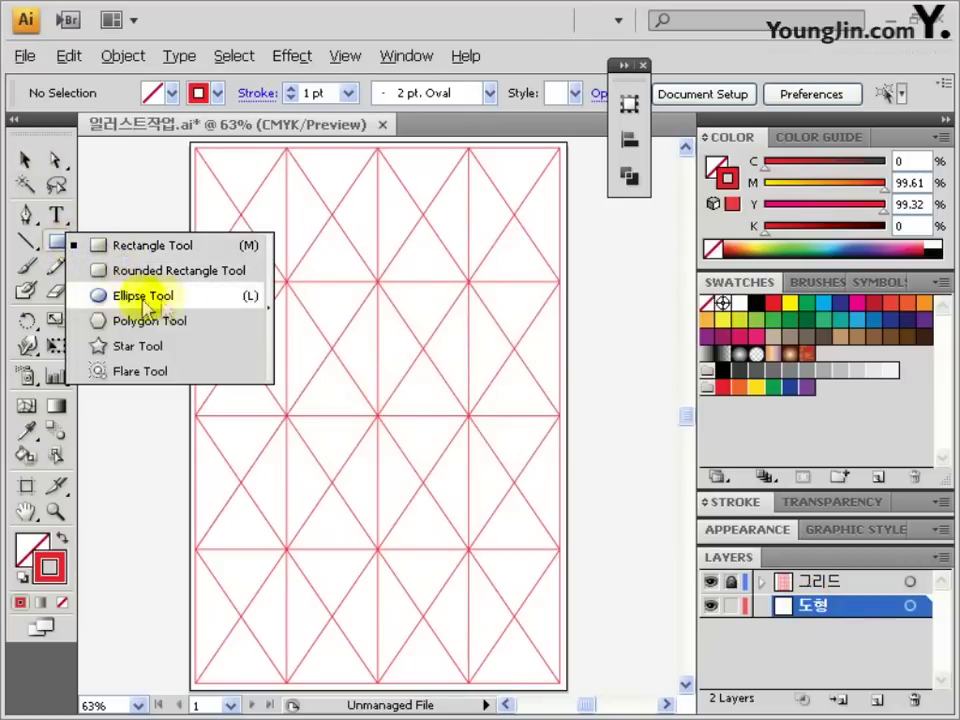
{"action": "left_click", "coordinate": [99, 296]}
{"action": "left_click", "coordinate": [62, 602]}
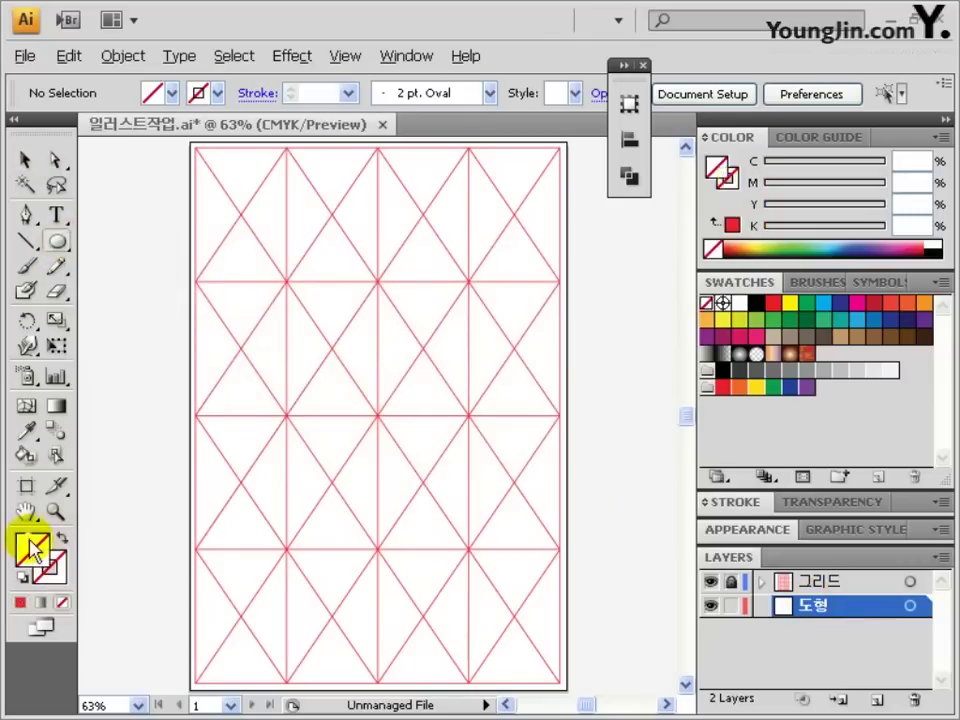
{"action": "double_click", "coordinate": [31, 548]}
{"action": "left_click", "coordinate": [722, 229]}
{"action": "left_click_drag", "start_coordinate": [647, 308], "coordinate": [191, 327]}
{"action": "left_click_drag", "start_coordinate": [228, 253], "coordinate": [521, 517]}
{"action": "key", "text": "ctrl+plus"}
{"action": "key", "text": "ctrl+plus"}
{"action": "key", "text": "ctrl+plus"}
{"action": "key", "text": "ctrl+plus"}
{"action": "key", "text": "ctrl+plus"}
{"action": "key", "text": "ctrl+plus"}
{"action": "left_click_drag", "start_coordinate": [252, 300], "coordinate": [296, 465]}
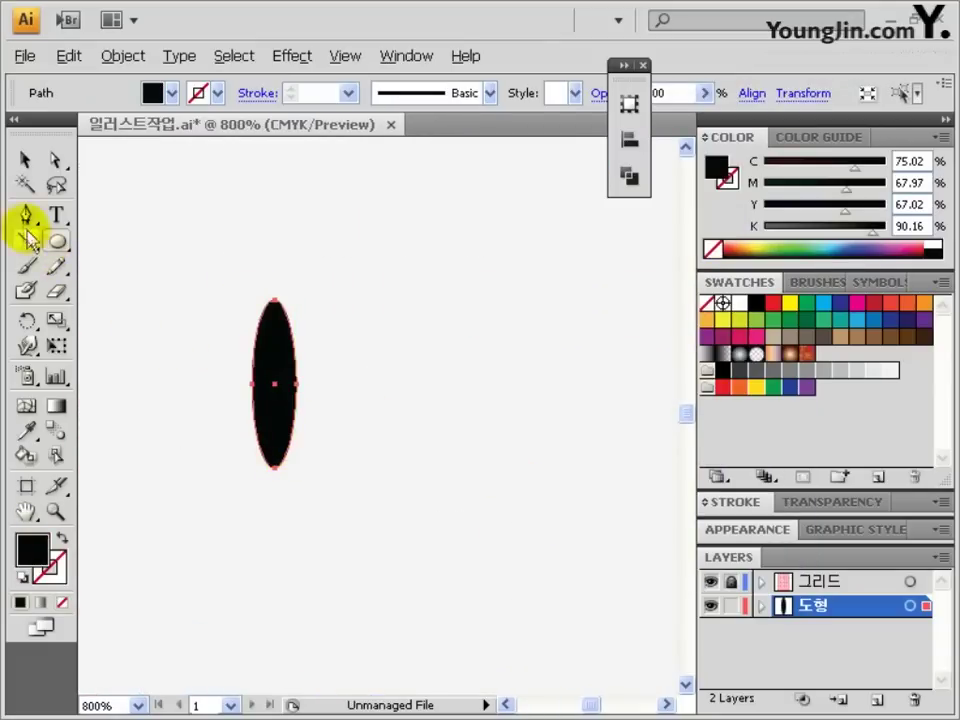
- Convert the ellipse's top and bottom anchor points to corner points to form a pointed petal
{"action": "left_click_drag", "start_coordinate": [22, 228], "coordinate": [150, 305]}
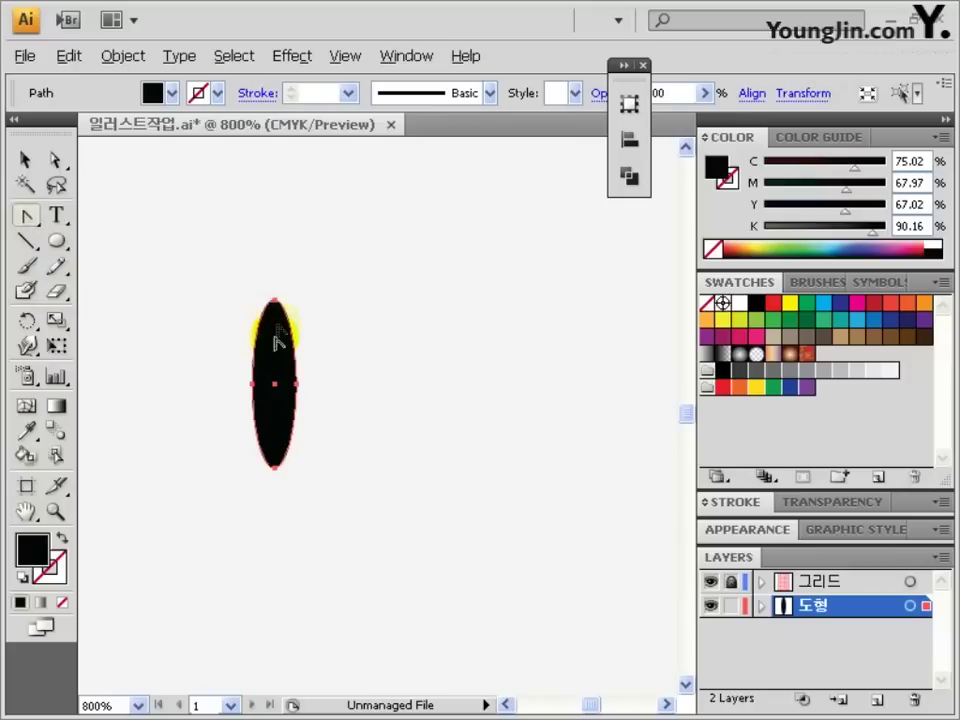
{"action": "left_click_drag", "start_coordinate": [270, 333], "coordinate": [327, 338]}
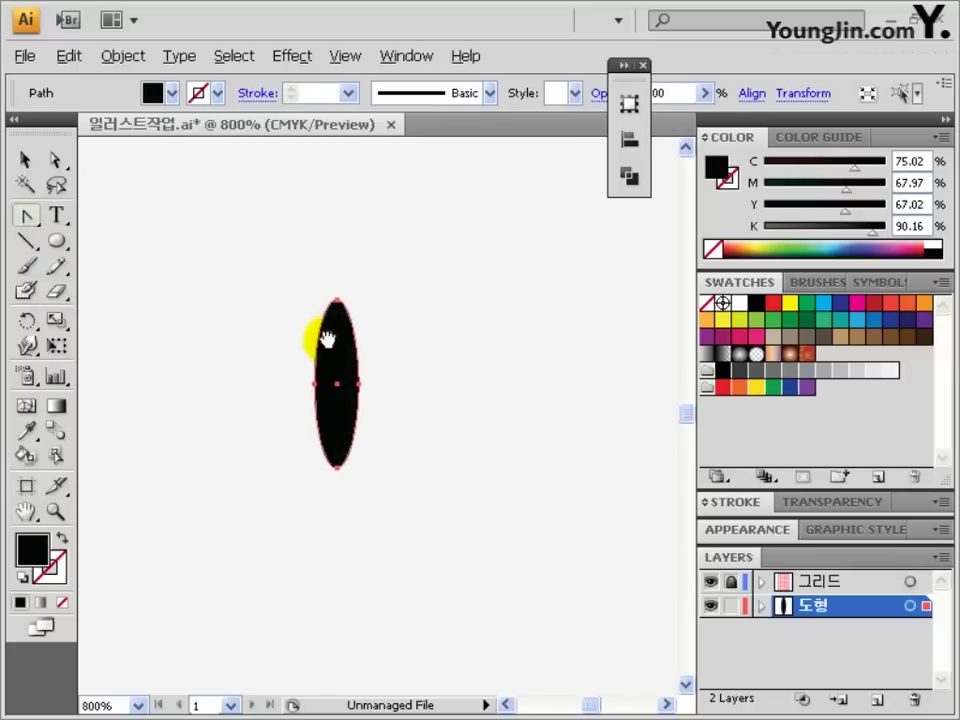
{"action": "left_click", "coordinate": [336, 302]}
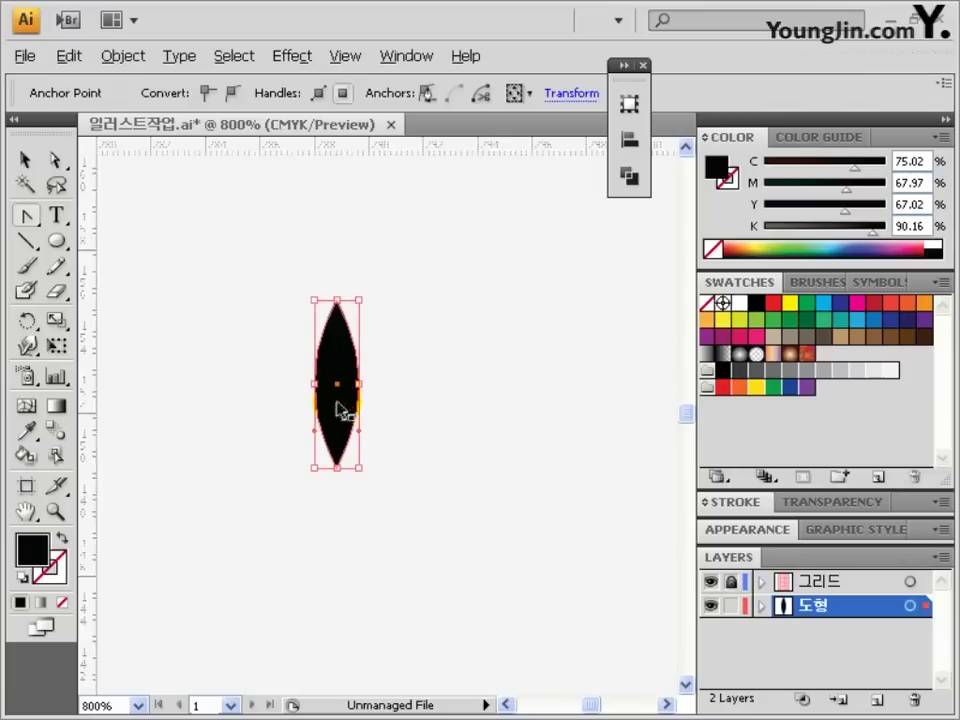
- Show the rulers and place a vertical guide through the petal's tips and a horizontal guide slightly below its lower tip
{"action": "key", "text": "ctrl+r"}
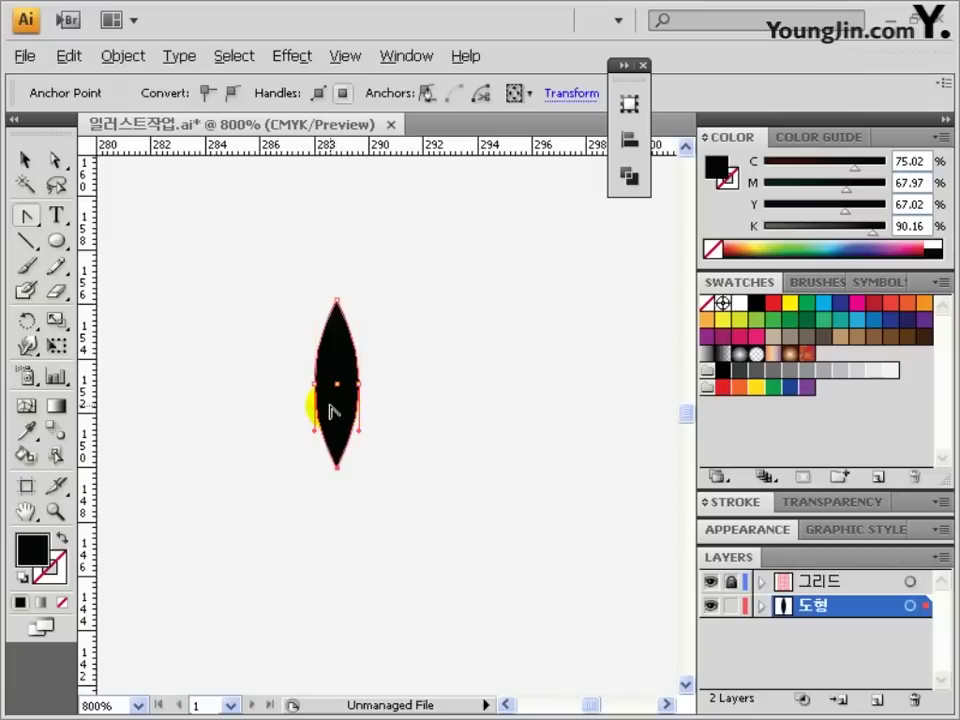
{"action": "left_click", "coordinate": [25, 160]}
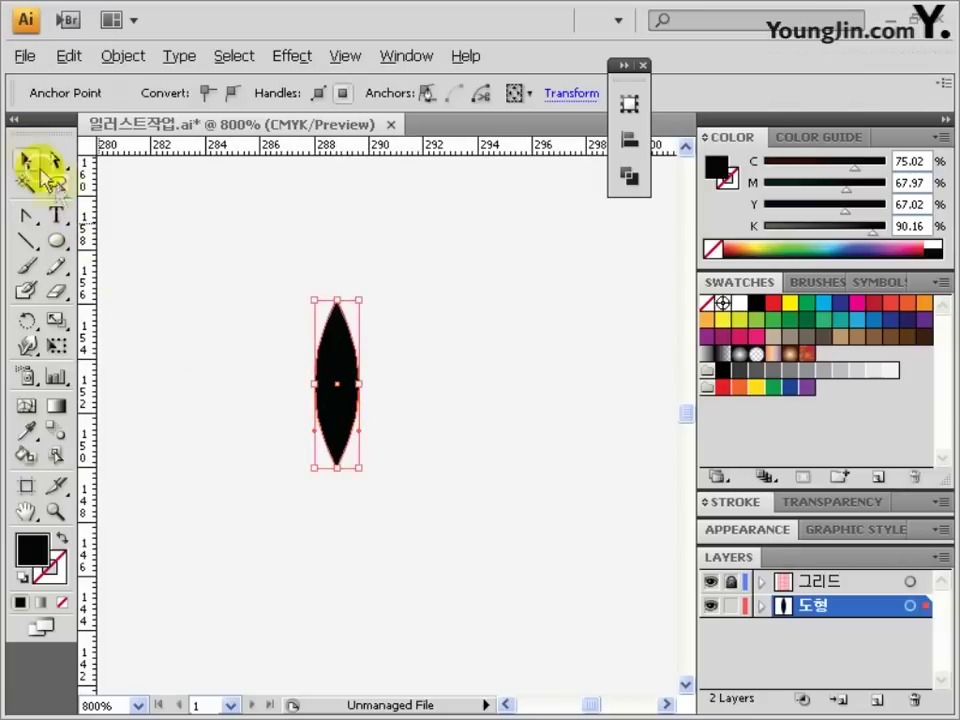
{"action": "left_click_drag", "start_coordinate": [93, 263], "coordinate": [338, 306]}
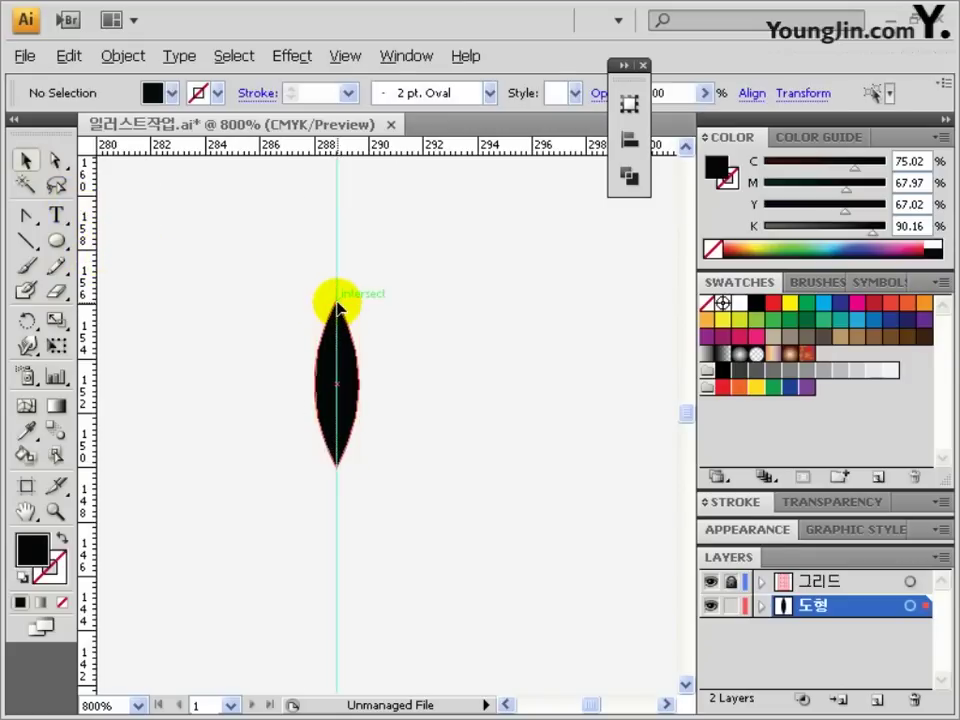
{"action": "left_click", "coordinate": [339, 156]}
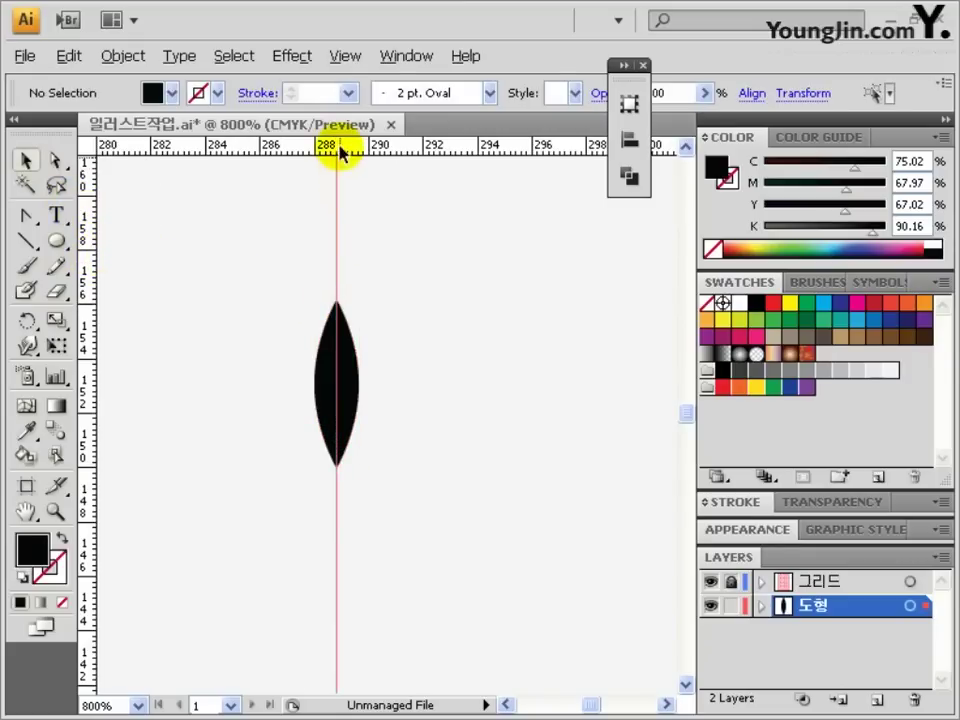
{"action": "left_click_drag", "start_coordinate": [343, 490], "coordinate": [339, 510]}
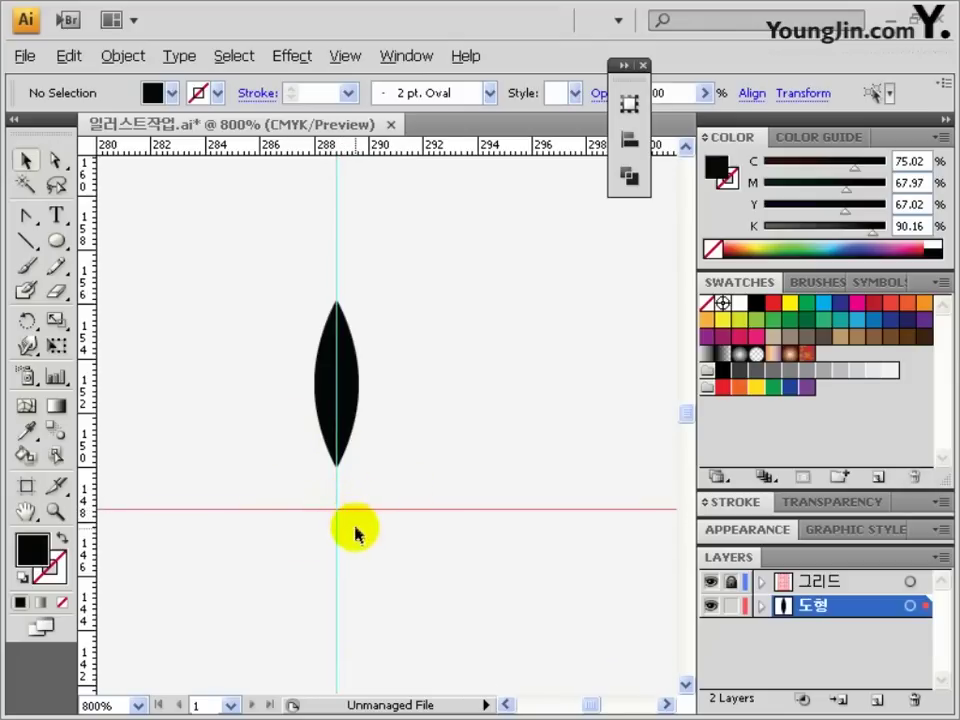
{"action": "left_click", "coordinate": [337, 521]}
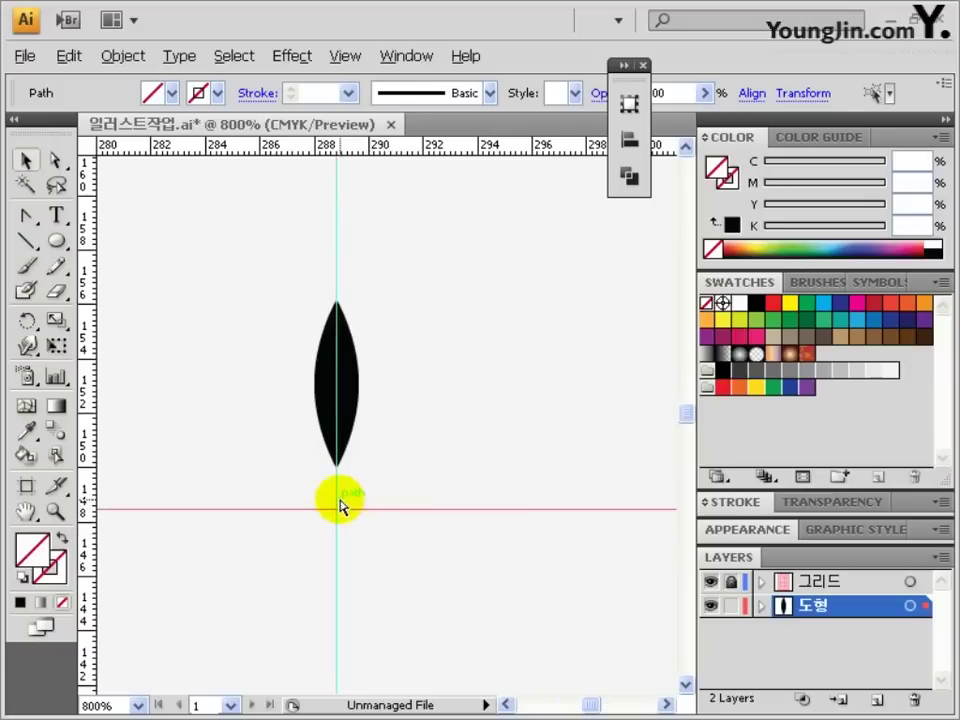
{"action": "key", "text": "ctrl+shift+a"}
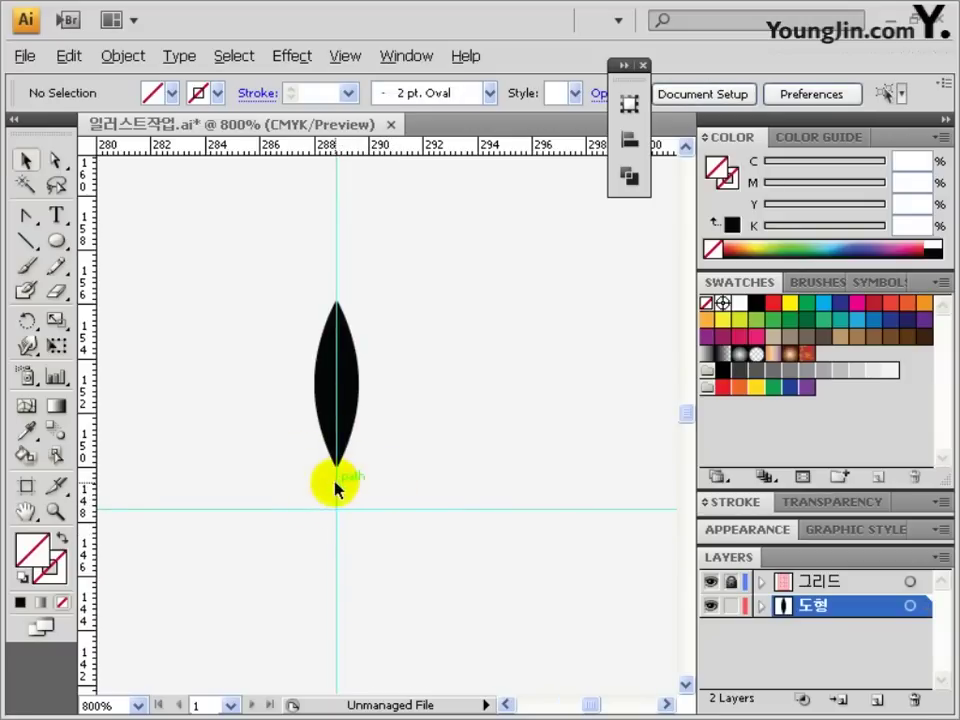
- Make a copy of the petal rotated 30° about the intersection of the two guides
{"action": "left_click", "coordinate": [327, 430]}
{"action": "left_click", "coordinate": [27, 320]}
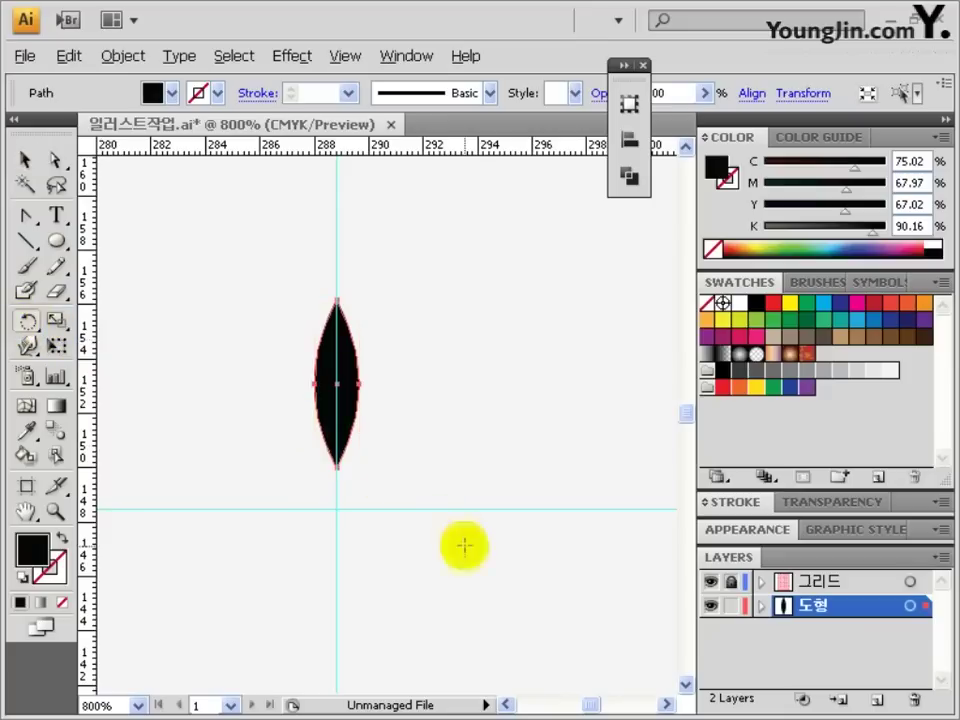
{"action": "left_click", "coordinate": [338, 510], "text": "alt"}
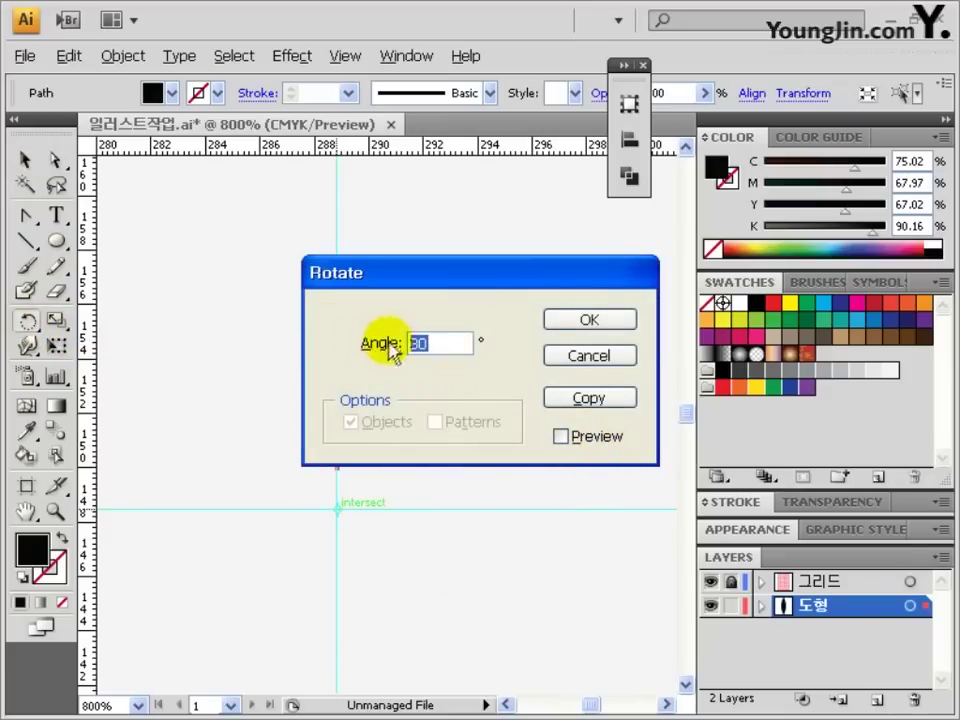
{"action": "left_click", "coordinate": [573, 401]}
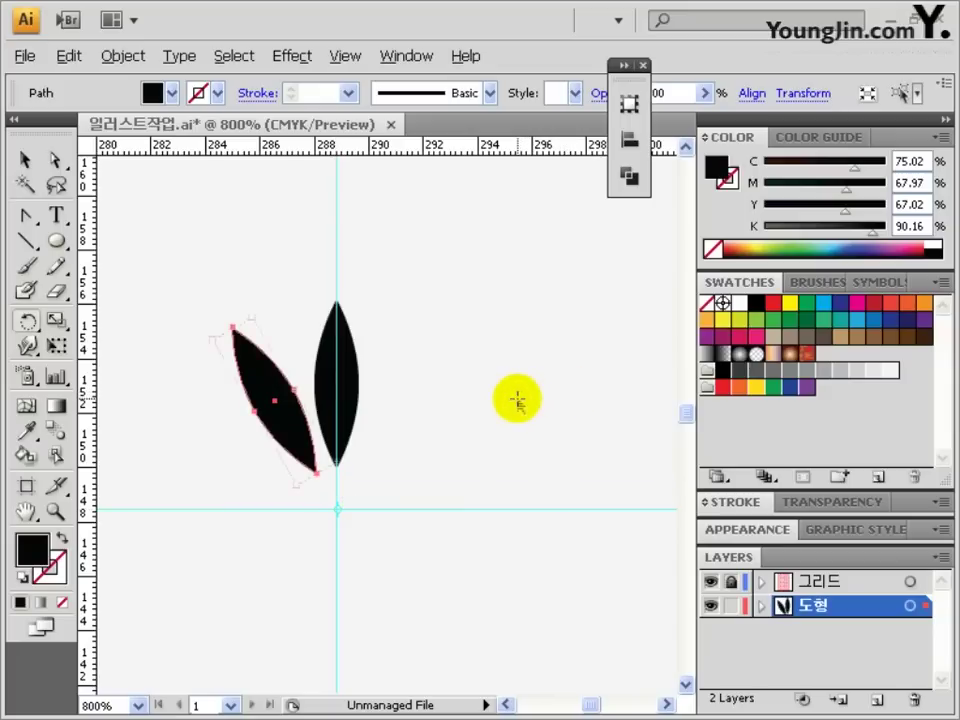
- Repeat the 30° rotated copy of the petal around the guide intersection until twelve petals complete the flower
{"action": "key", "text": "ctrl+d"}
{"action": "key", "text": "ctrl+d"}
{"action": "key", "text": "ctrl+d"}
{"action": "key", "text": "ctrl+d"}
{"action": "key", "text": "ctrl+d"}
{"action": "key", "text": "ctrl+d"}
{"action": "key", "text": "ctrl+d"}
{"action": "key", "text": "ctrl+d"}
{"action": "key", "text": "ctrl+d"}
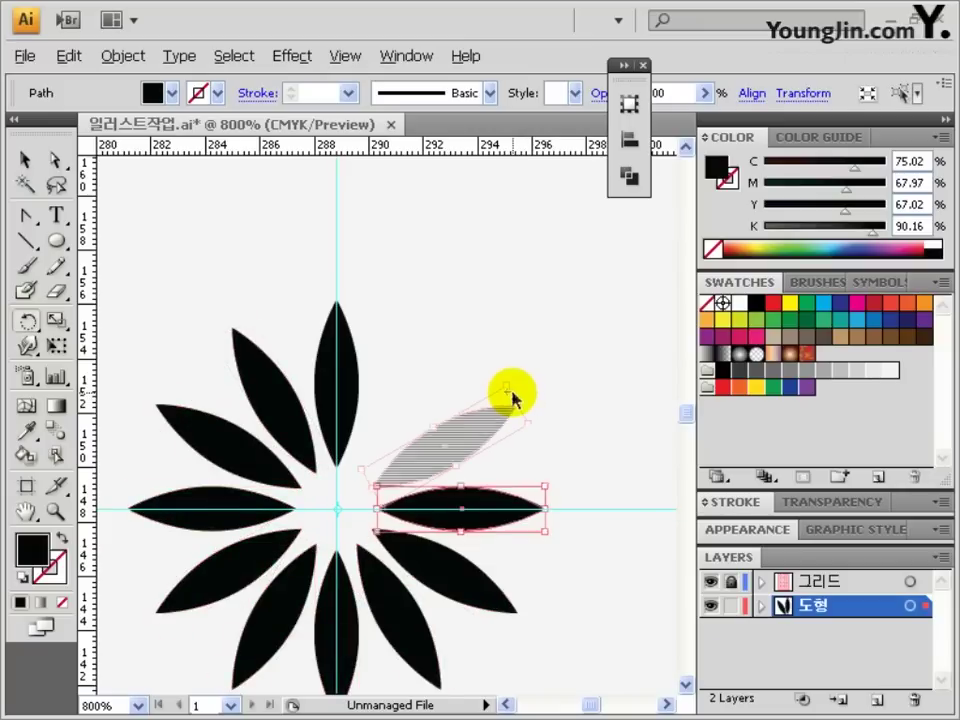
{"action": "left_click_drag", "start_coordinate": [512, 398], "coordinate": [513, 400]}
{"action": "key", "text": "ctrl+d"}
{"action": "left_click_drag", "start_coordinate": [386, 439], "coordinate": [432, 388]}
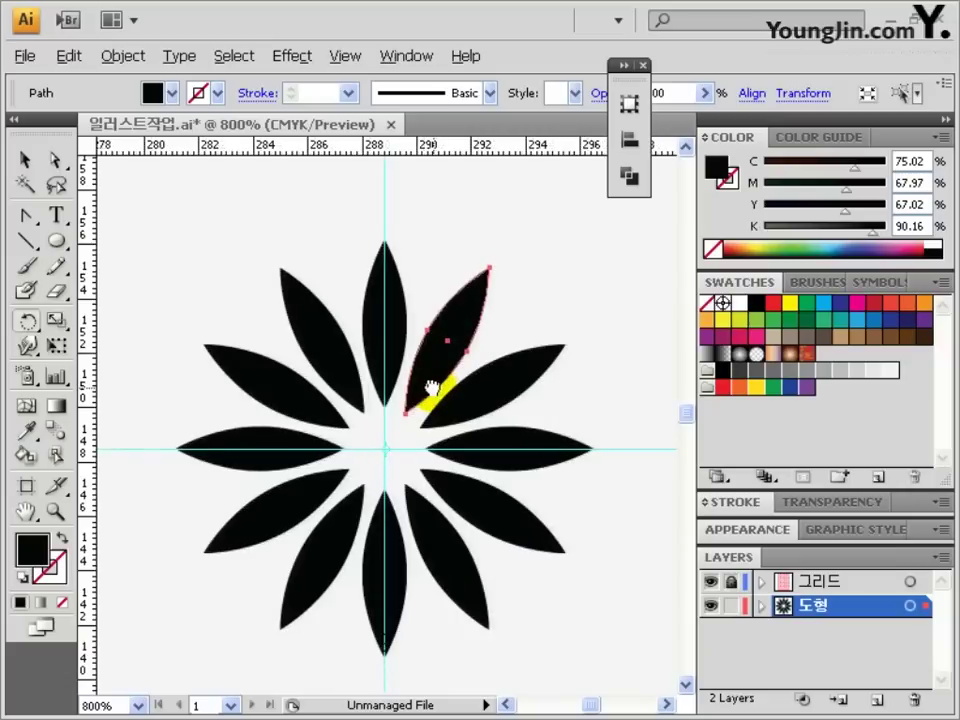
- Delete the two vertical petals on the vertical guide and group the remaining ten petals
{"action": "left_click", "coordinate": [26, 158]}
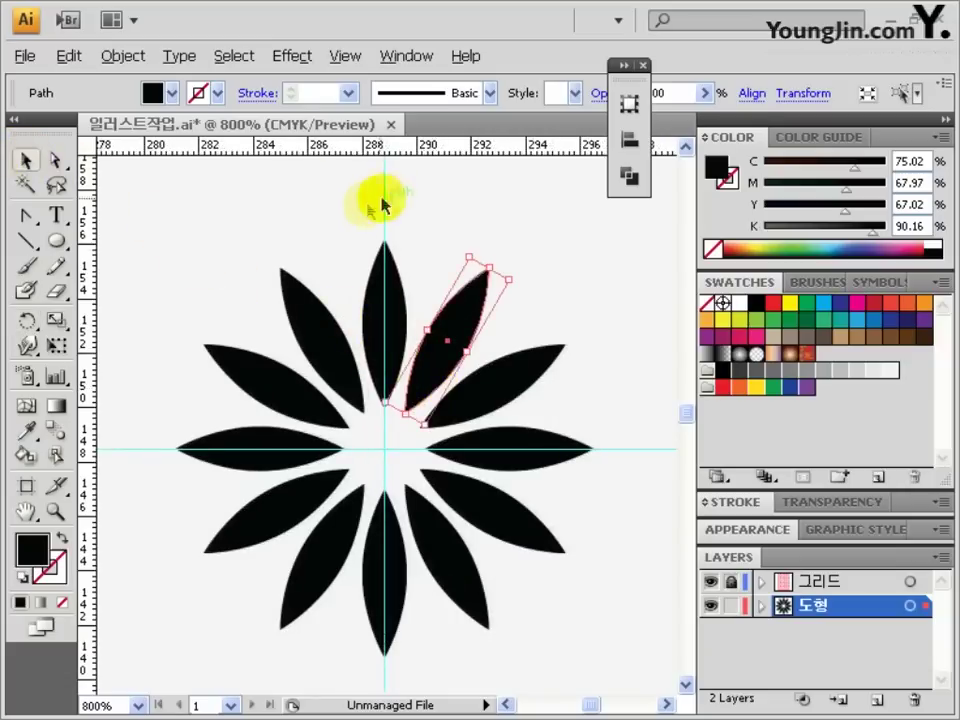
{"action": "left_click_drag", "start_coordinate": [370, 212], "coordinate": [407, 639]}
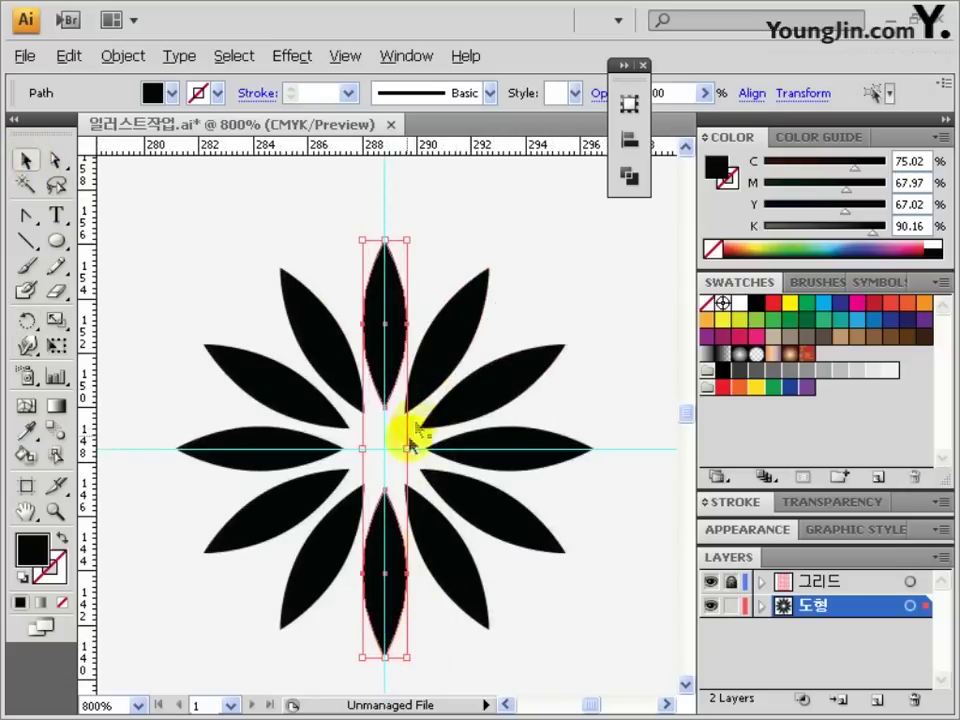
{"action": "key", "text": "Delete"}
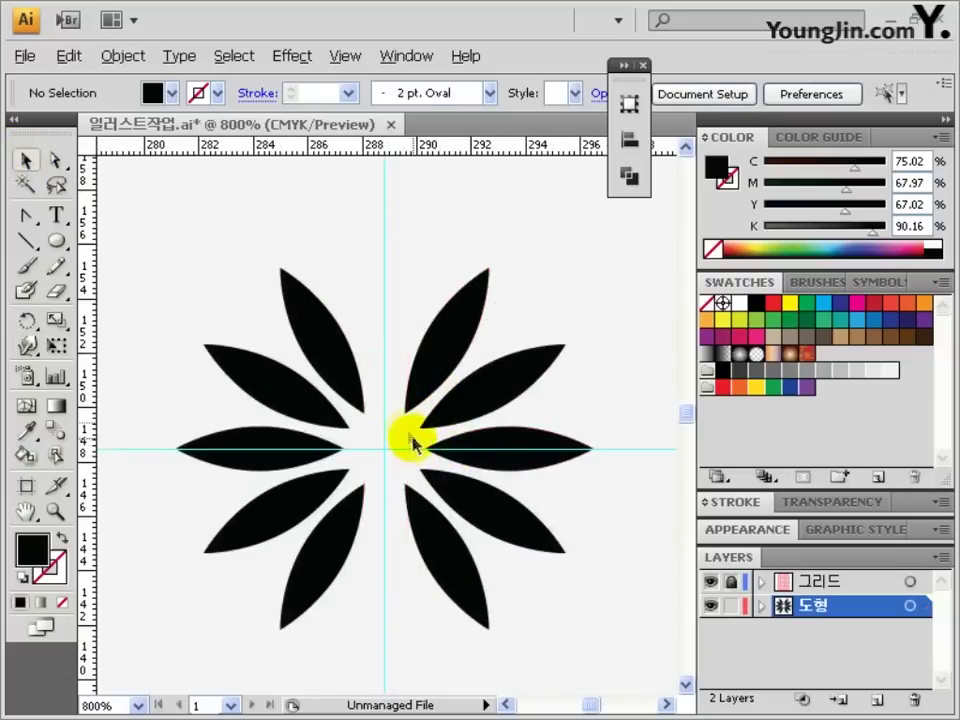
{"action": "left_click_drag", "start_coordinate": [193, 272], "coordinate": [578, 632]}
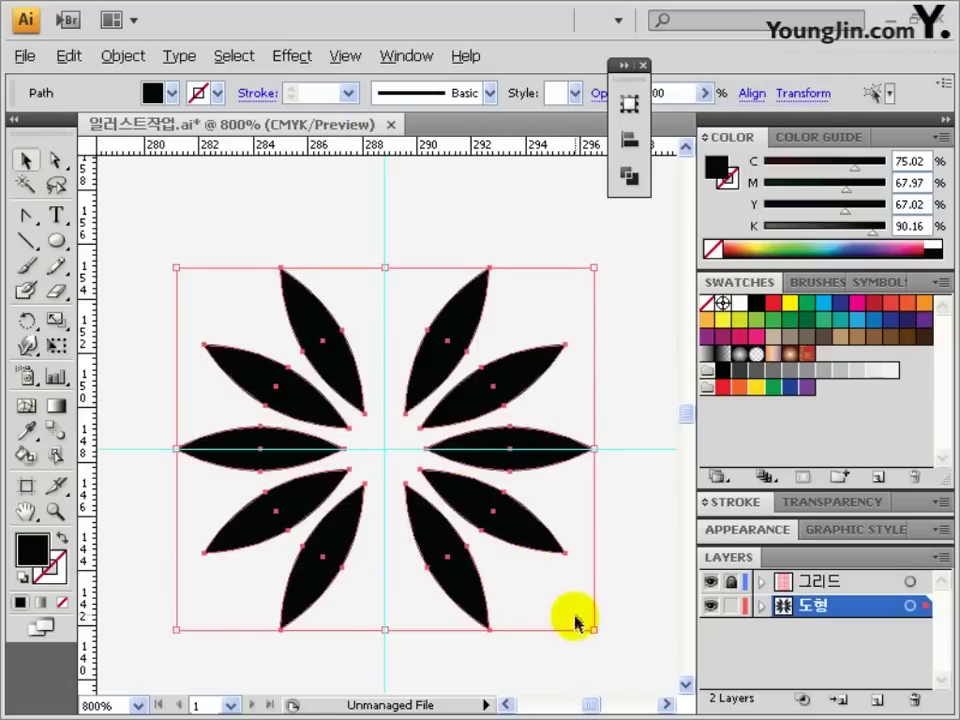
{"action": "key", "text": "ctrl+g"}
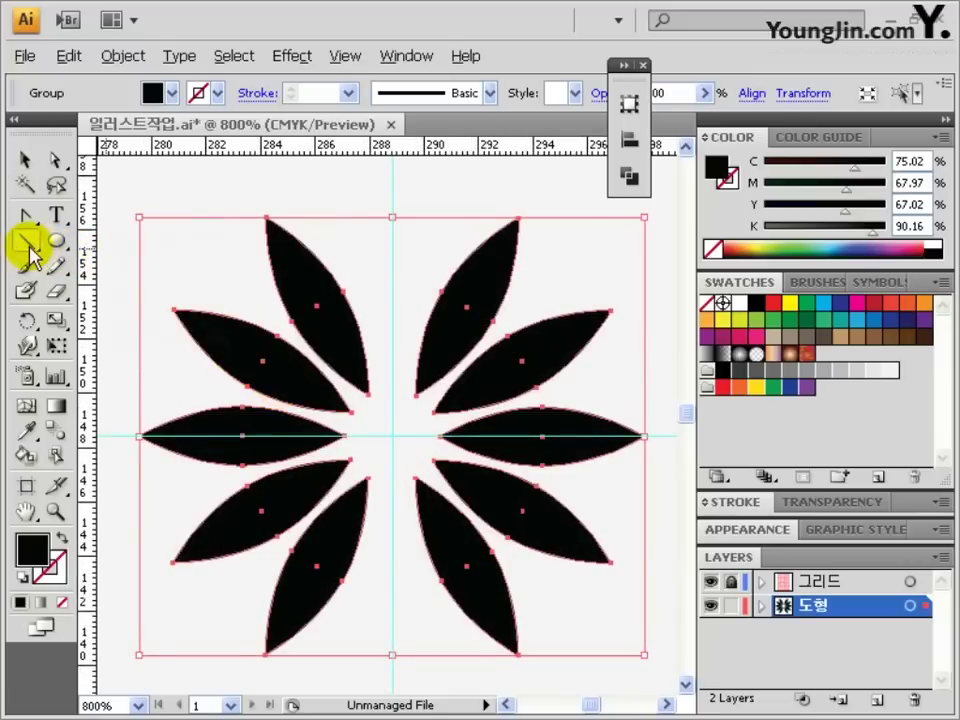
- Draw a spiral about 10.5 mm wide above the flower, with its outer end close to the vertical guide
{"action": "left_click_drag", "start_coordinate": [30, 255], "coordinate": [113, 294]}
{"action": "scroll", "coordinate": [113, 294], "scroll_direction": "up", "scroll_amount": 5}
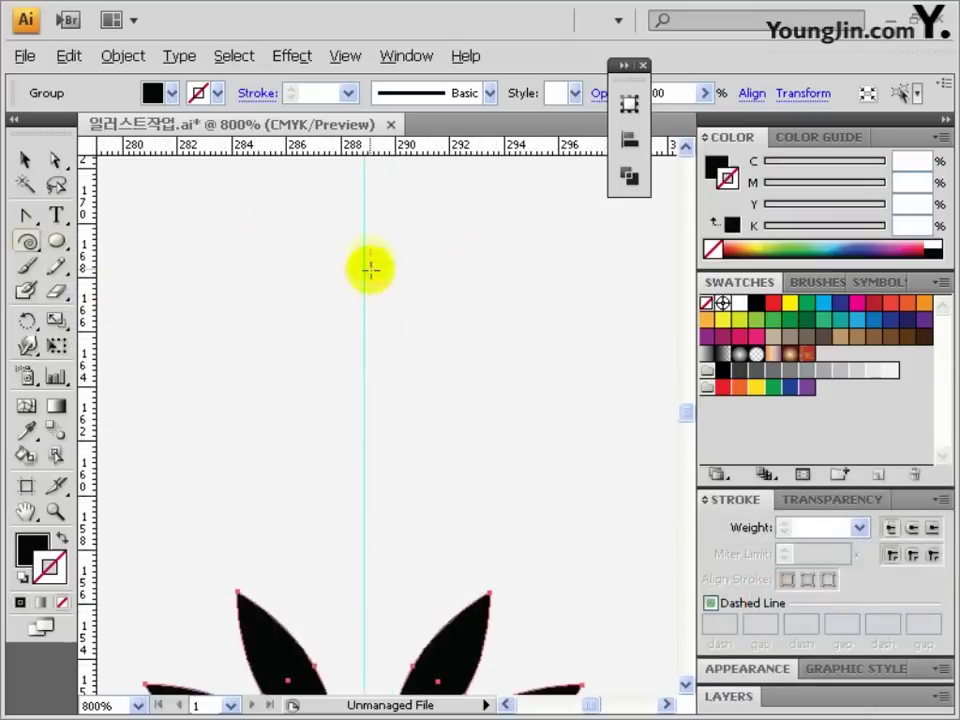
{"action": "left_click_drag", "start_coordinate": [371, 268], "coordinate": [371, 420]}
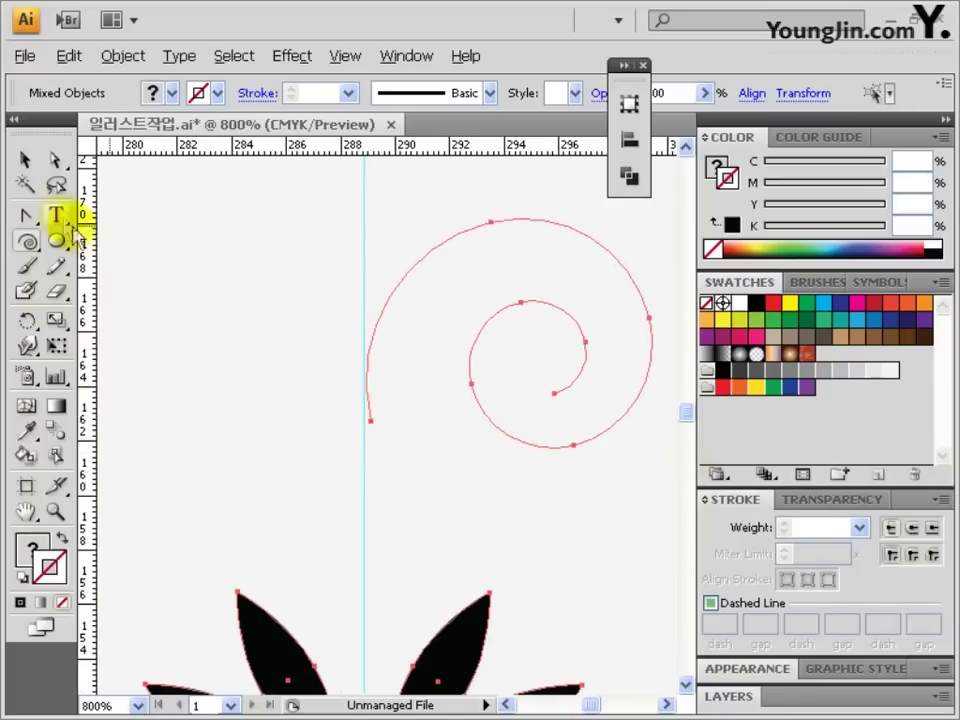
- Select only the spiral and give it no fill and a black 1 pt stroke with round caps
{"action": "left_click", "coordinate": [27, 160]}
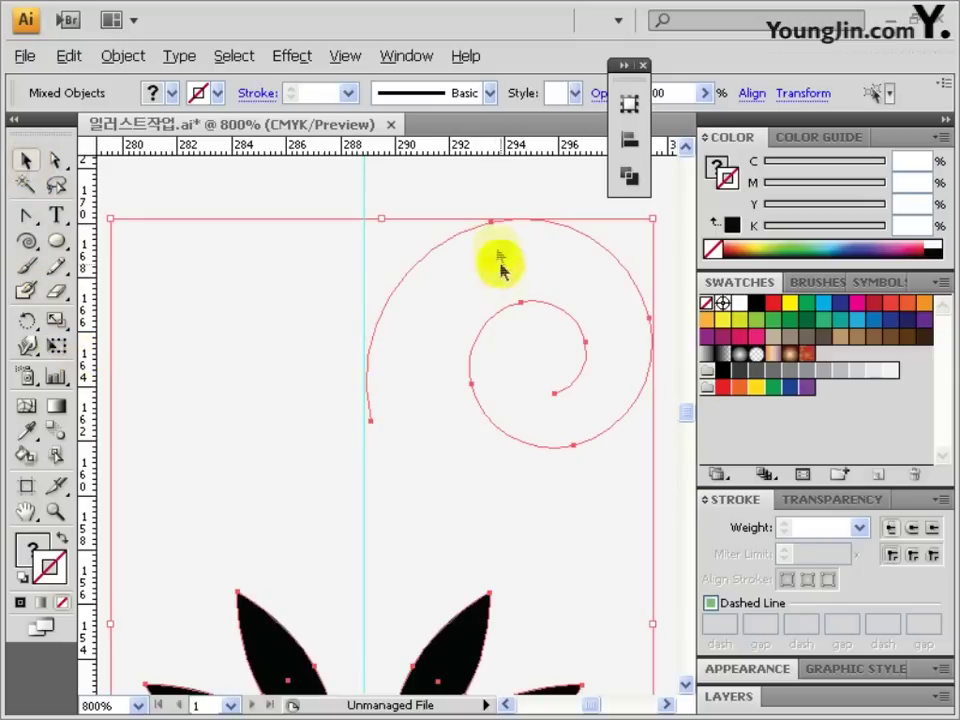
{"action": "left_click", "coordinate": [498, 193]}
{"action": "left_click_drag", "start_coordinate": [467, 205], "coordinate": [553, 326]}
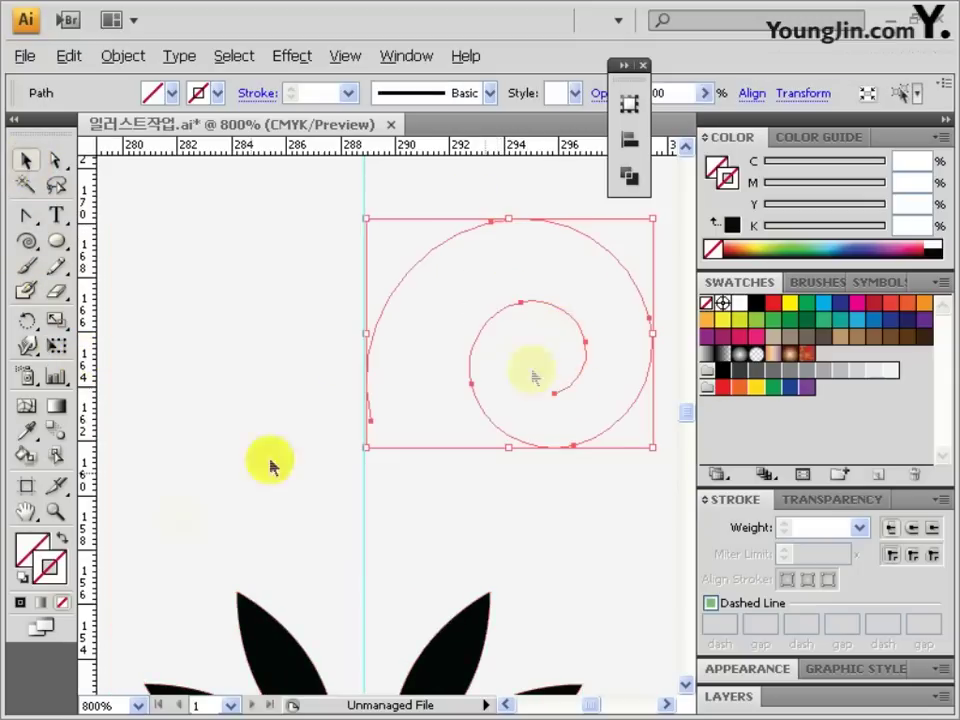
{"action": "left_click", "coordinate": [22, 580]}
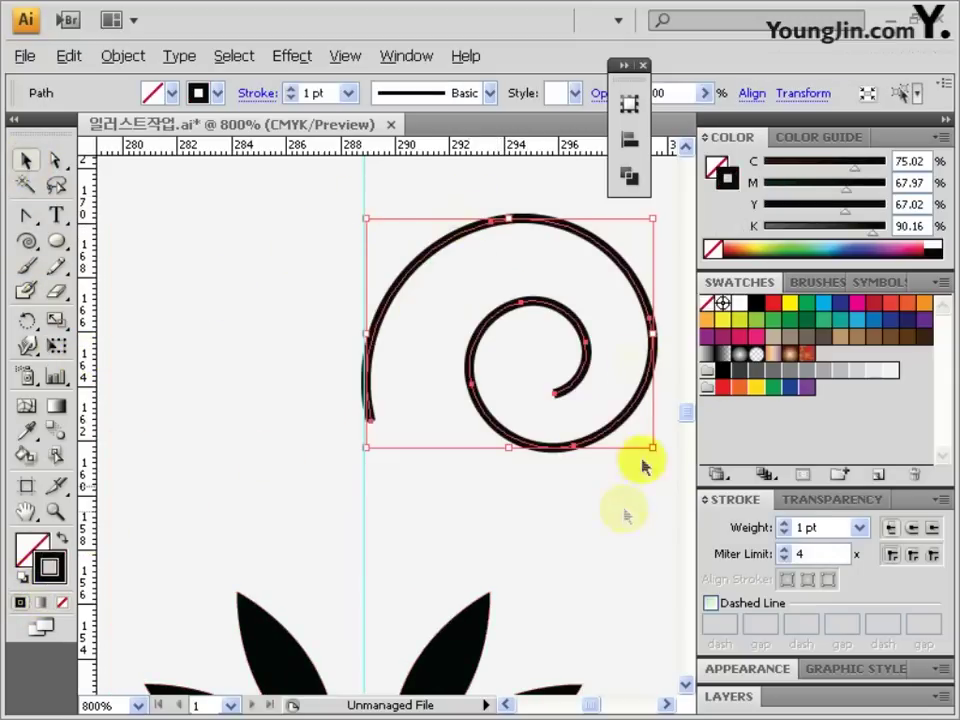
{"action": "left_click", "coordinate": [801, 556]}
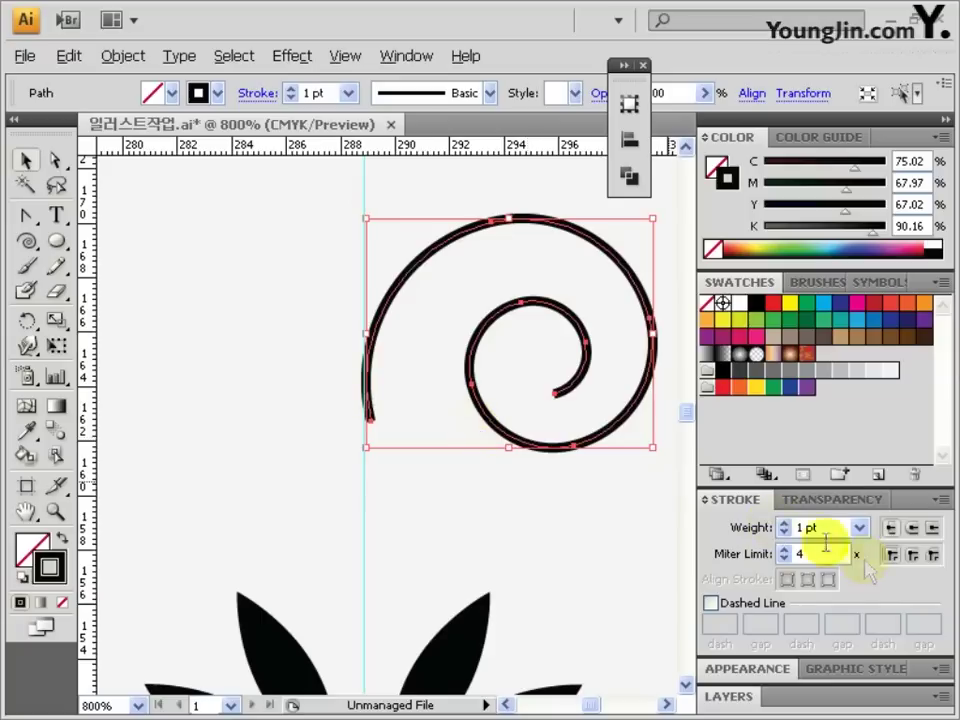
{"action": "left_click", "coordinate": [540, 434]}
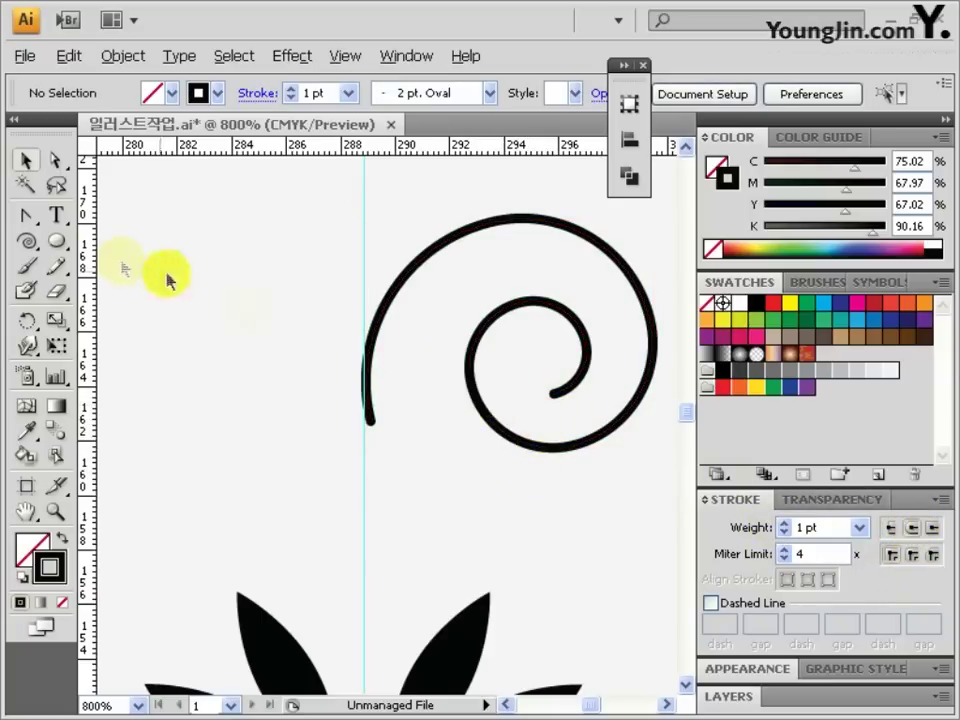
- Extend the spiral's outer end about 6 mm straight down to the vertical guide with the Pen tool and smooth the joint
{"action": "left_click_drag", "start_coordinate": [17, 216], "coordinate": [100, 218]}
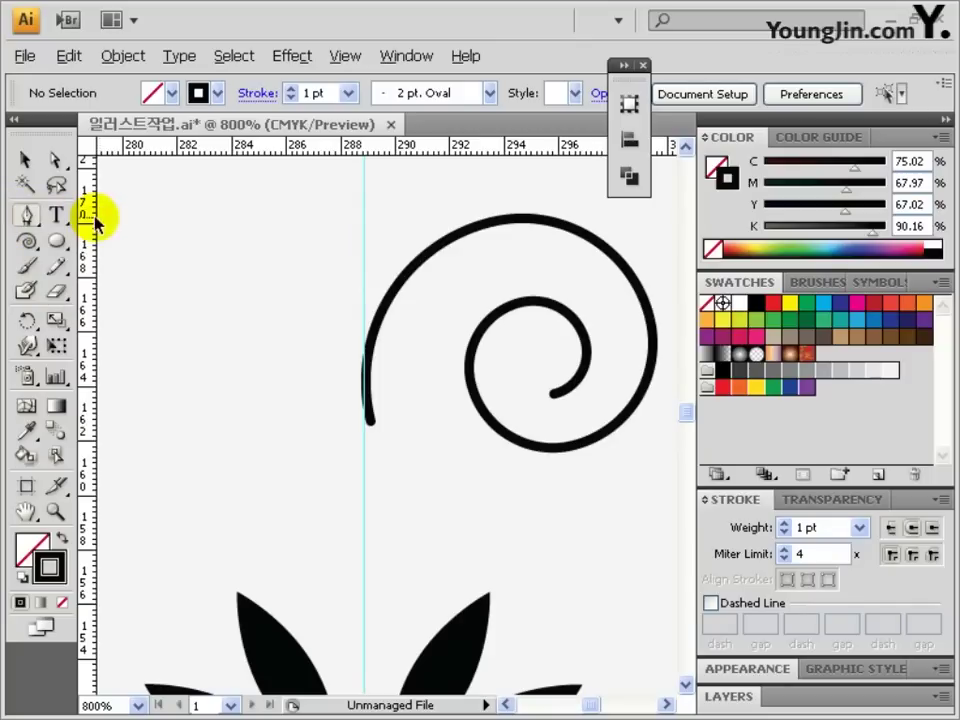
{"action": "left_click", "coordinate": [370, 422]}
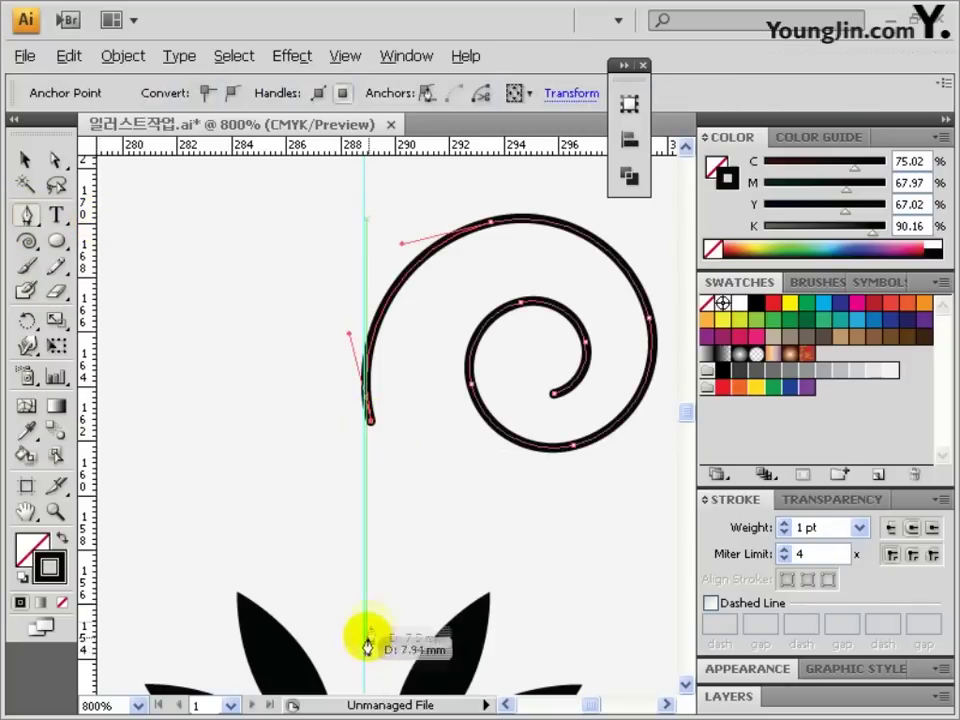
{"action": "left_click", "coordinate": [363, 592]}
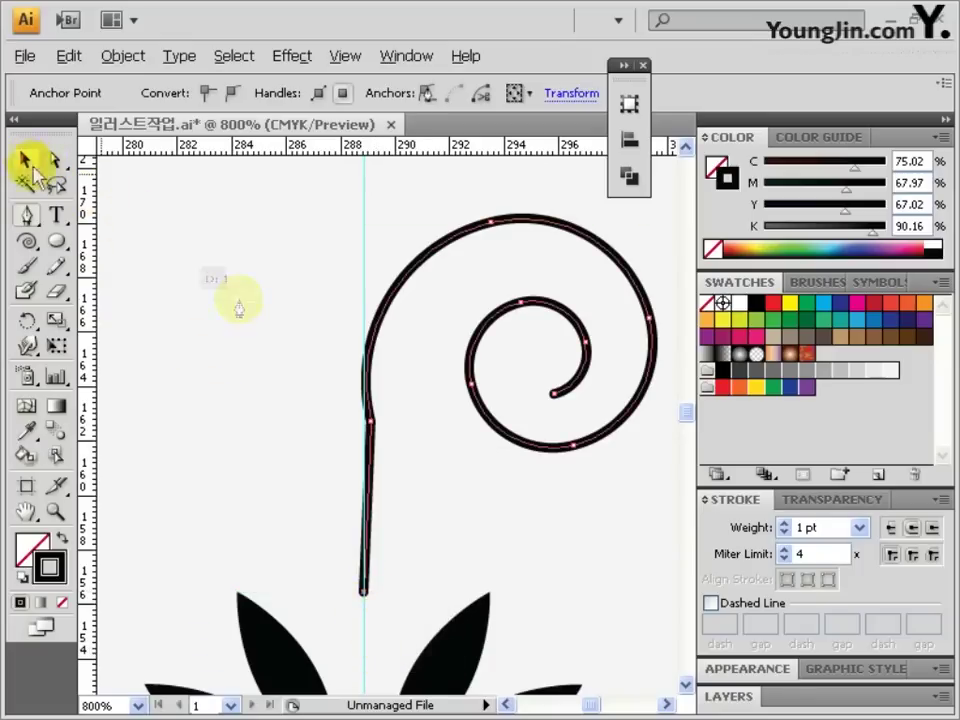
{"action": "left_click", "coordinate": [25, 160]}
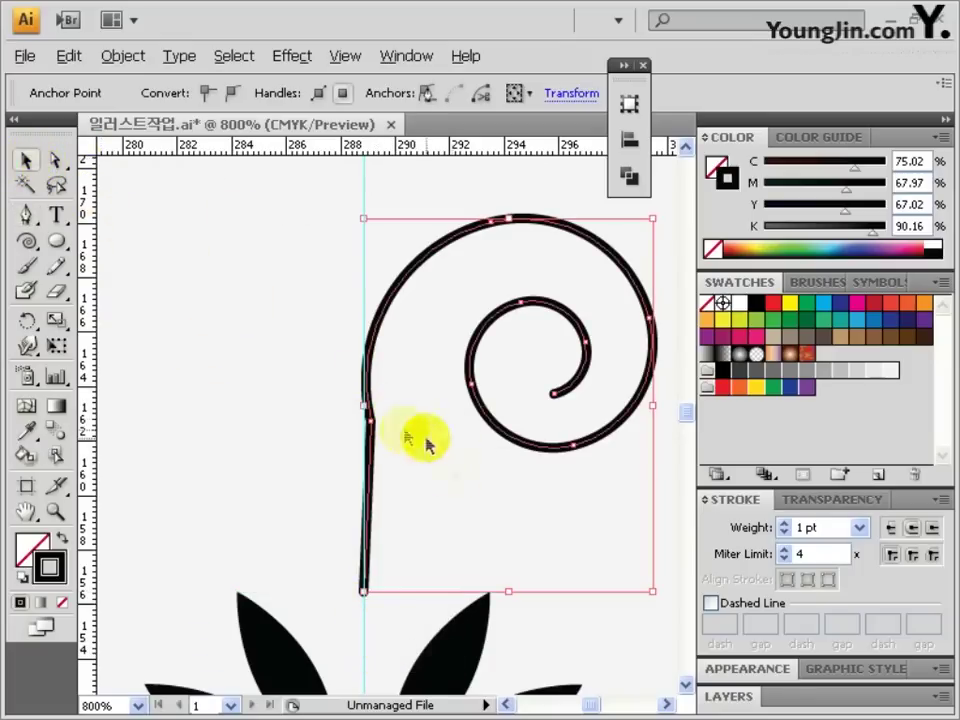
{"action": "left_click_drag", "start_coordinate": [371, 422], "coordinate": [369, 400]}
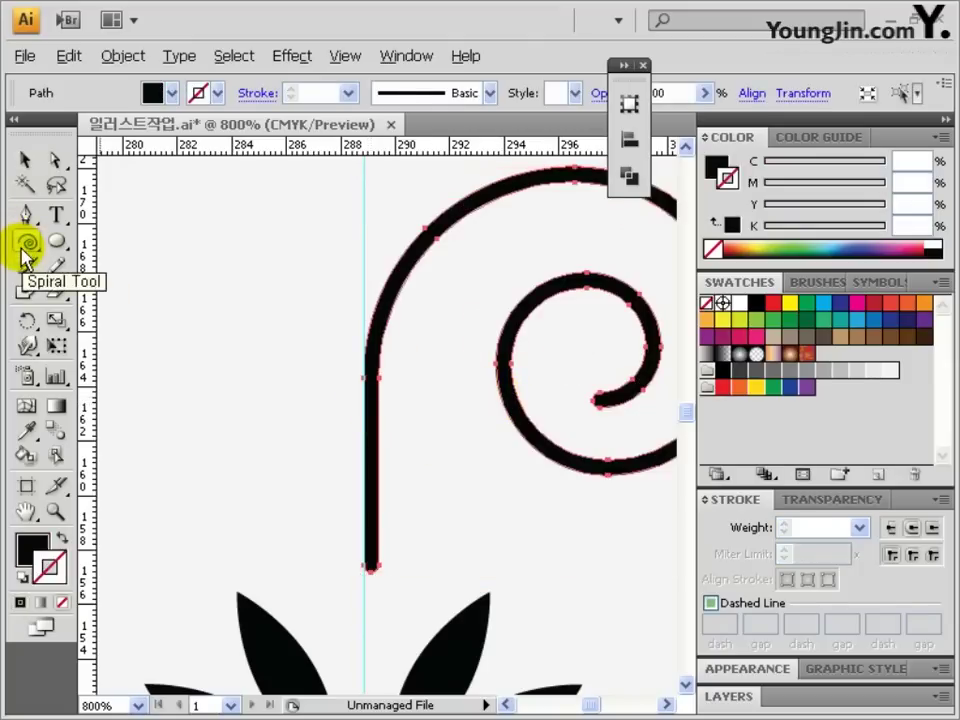
- Draw a small spiral about 4 by 5 mm above the large one, with a black stroke and no fill
{"action": "left_click_drag", "start_coordinate": [484, 236], "coordinate": [445, 512]}
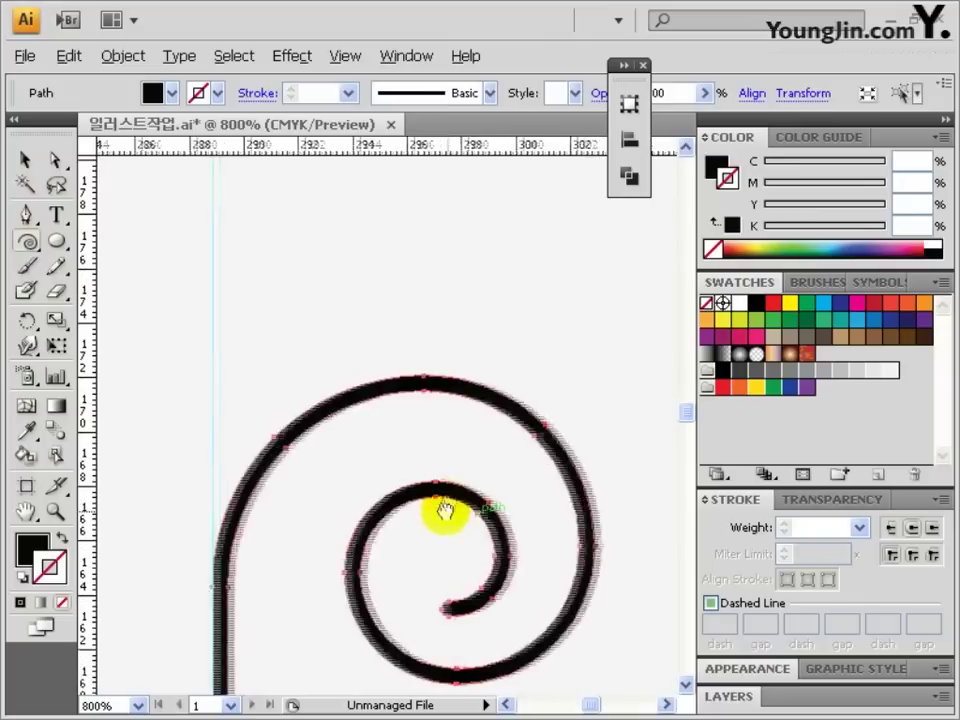
{"action": "left_click_drag", "start_coordinate": [272, 235], "coordinate": [246, 297]}
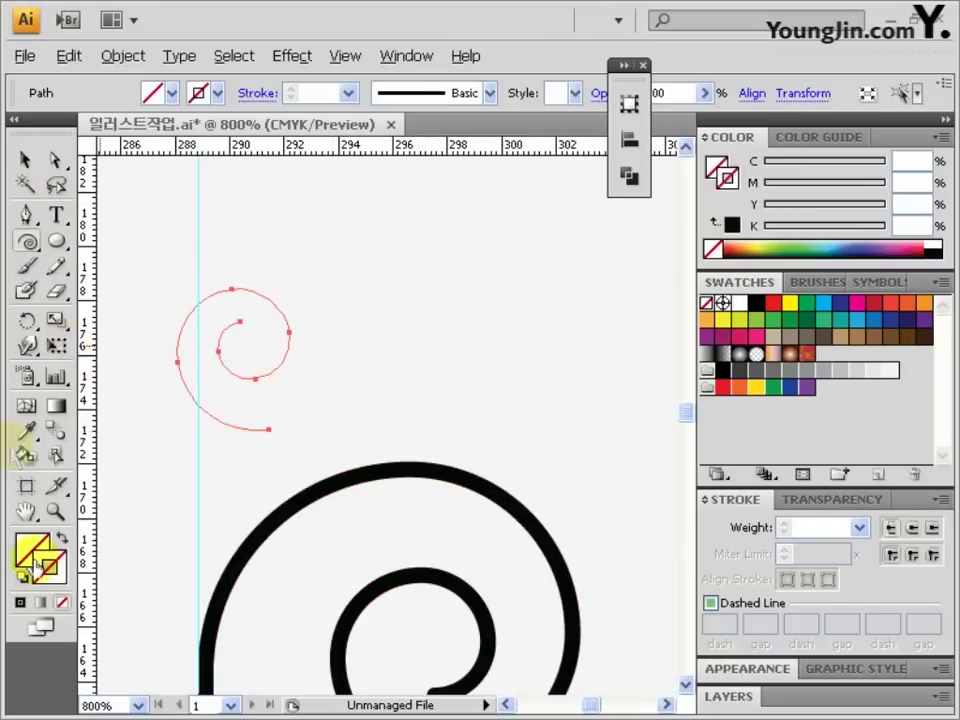
{"action": "left_click", "coordinate": [20, 603]}
- Reflect the small spiral across a vertical axis and move it onto the upper edge of the large spiral
{"action": "left_click_drag", "start_coordinate": [22, 330], "coordinate": [28, 348]}
{"action": "double_click", "coordinate": [31, 320]}
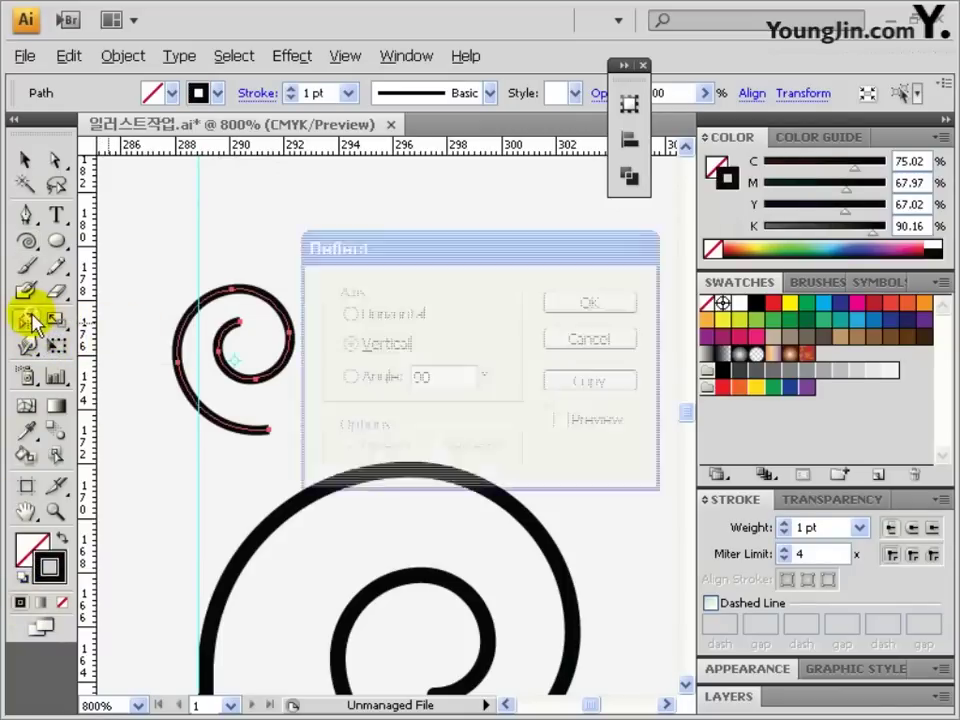
{"action": "left_click", "coordinate": [556, 388]}
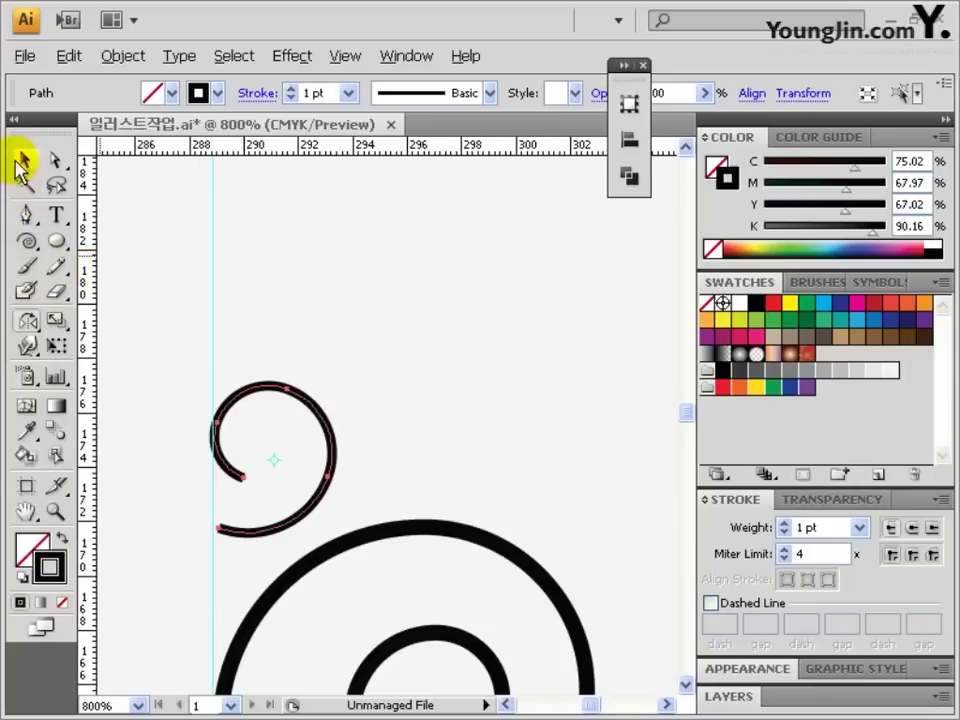
{"action": "left_click", "coordinate": [25, 160]}
{"action": "left_click_drag", "start_coordinate": [326, 482], "coordinate": [397, 495]}
{"action": "left_click_drag", "start_coordinate": [424, 396], "coordinate": [364, 435]}
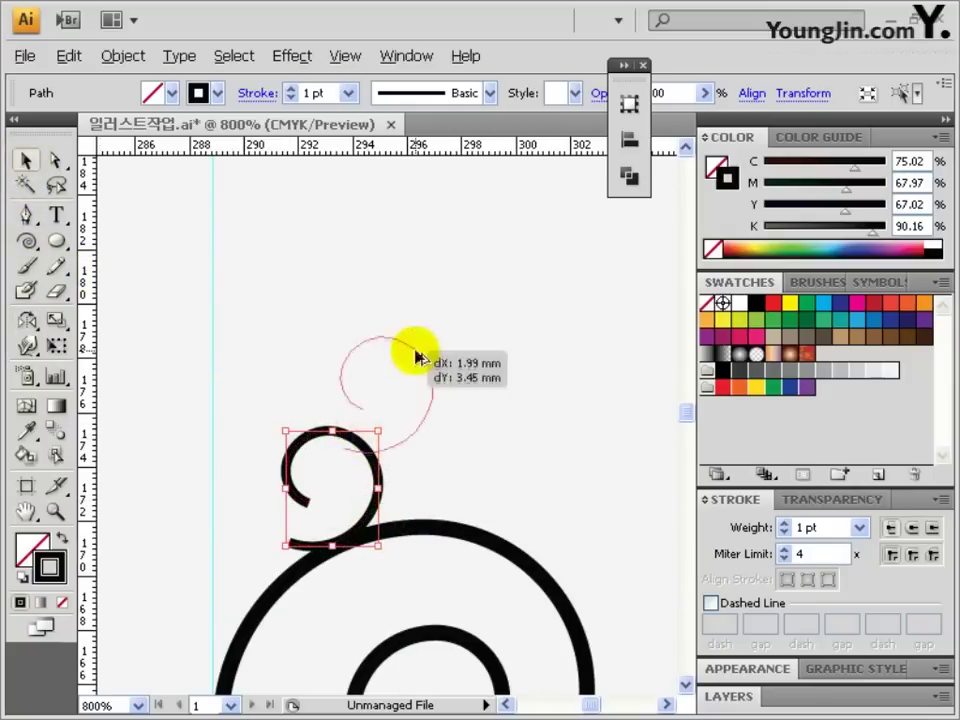
- Make a vertically reflected copy of the small spiral and arrange the two as a branching pair of curls on the large spiral
{"action": "double_click", "coordinate": [24, 321]}
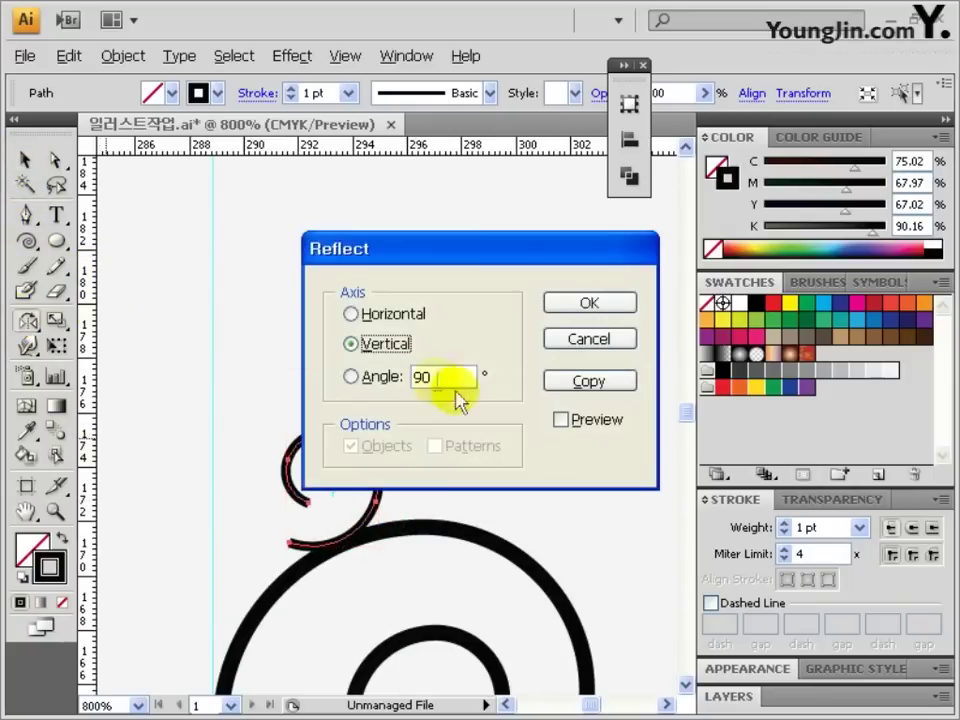
{"action": "left_click", "coordinate": [580, 383]}
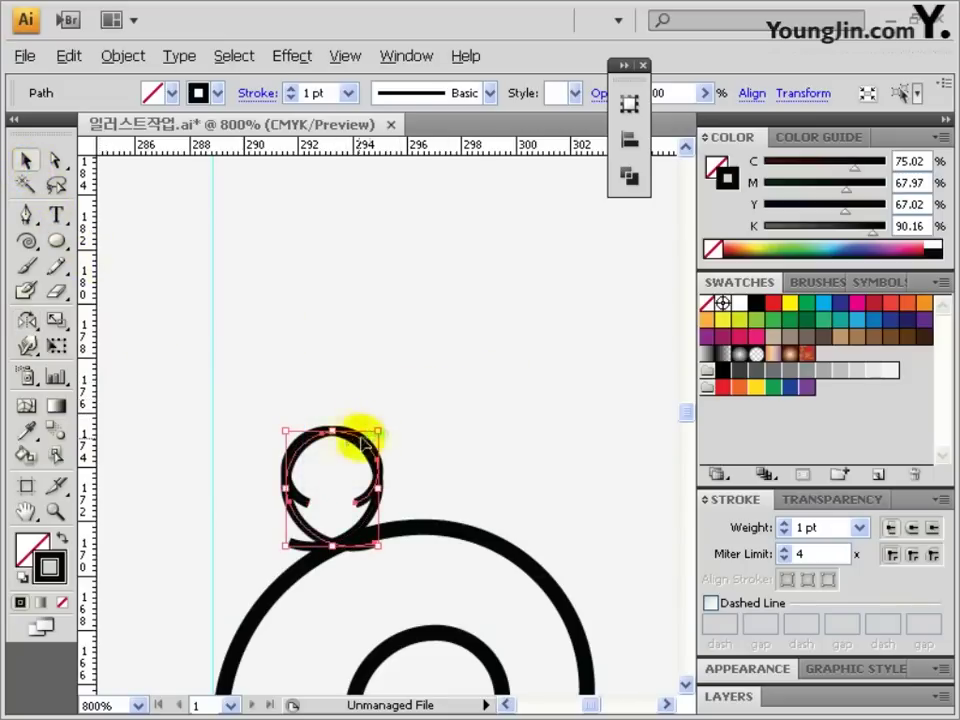
{"action": "left_click_drag", "start_coordinate": [361, 437], "coordinate": [404, 407]}
{"action": "left_click", "coordinate": [376, 504]}
{"action": "left_click_drag", "start_coordinate": [384, 543], "coordinate": [398, 462]}
{"action": "left_click", "coordinate": [405, 480]}
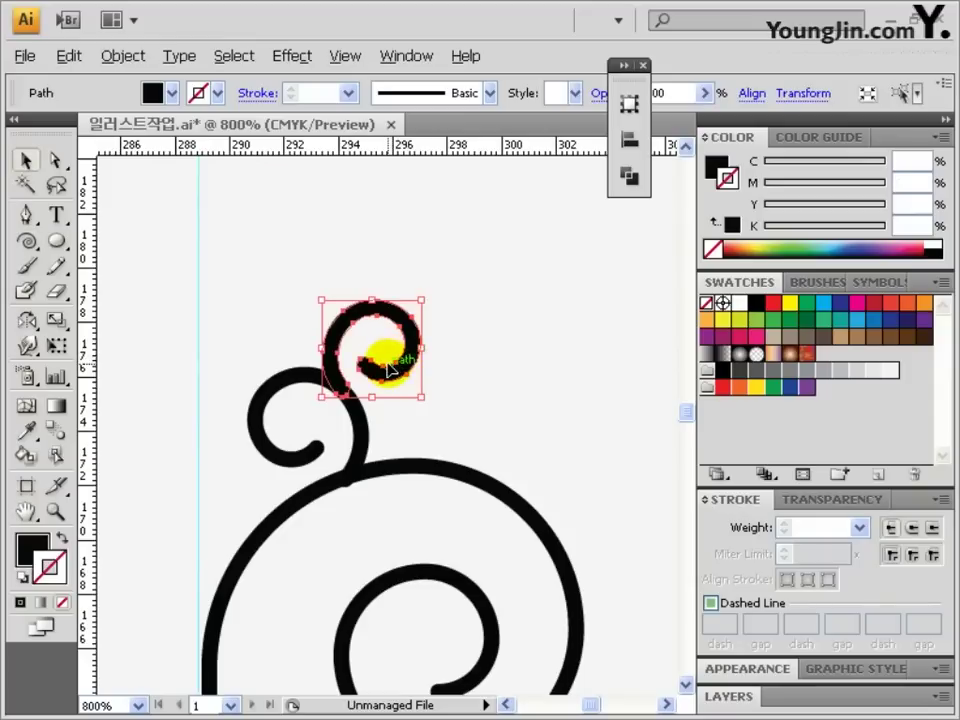
- Place a rotated copy of the pair's lower curl so it branches off the upper-right edge of the large spiral
{"action": "left_click", "coordinate": [364, 421]}
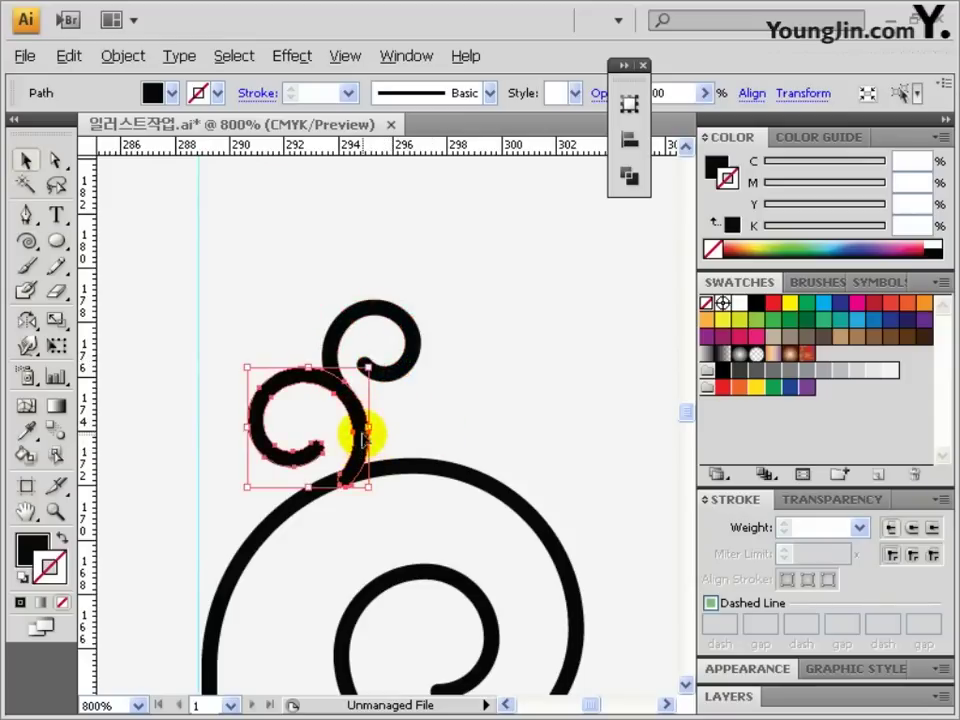
{"action": "left_click_drag", "start_coordinate": [364, 440], "coordinate": [571, 339]}
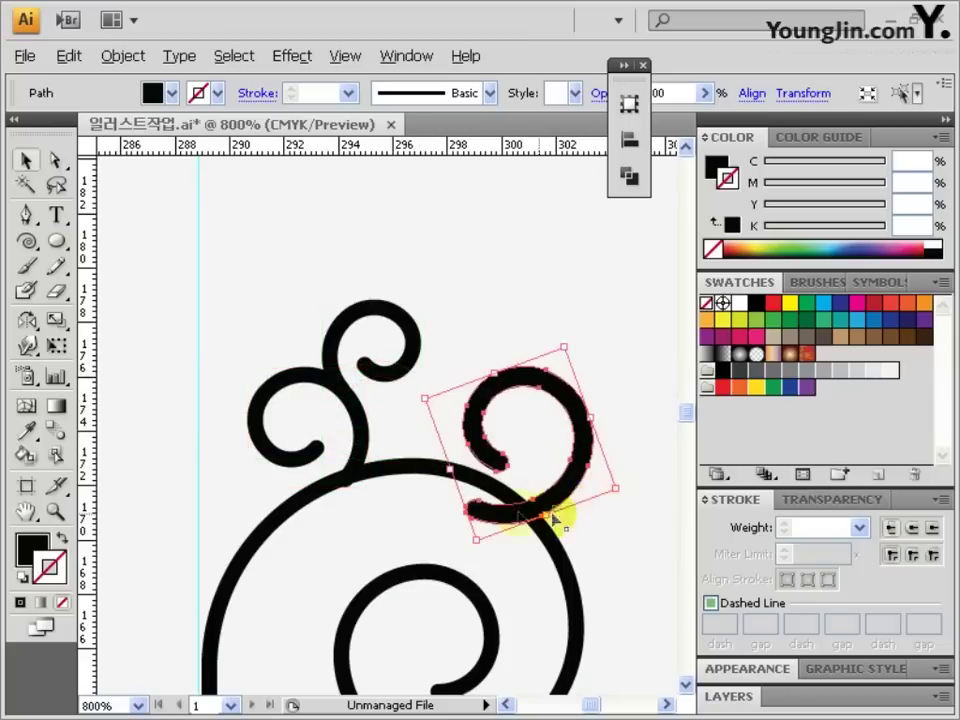
{"action": "left_click_drag", "start_coordinate": [522, 517], "coordinate": [404, 477]}
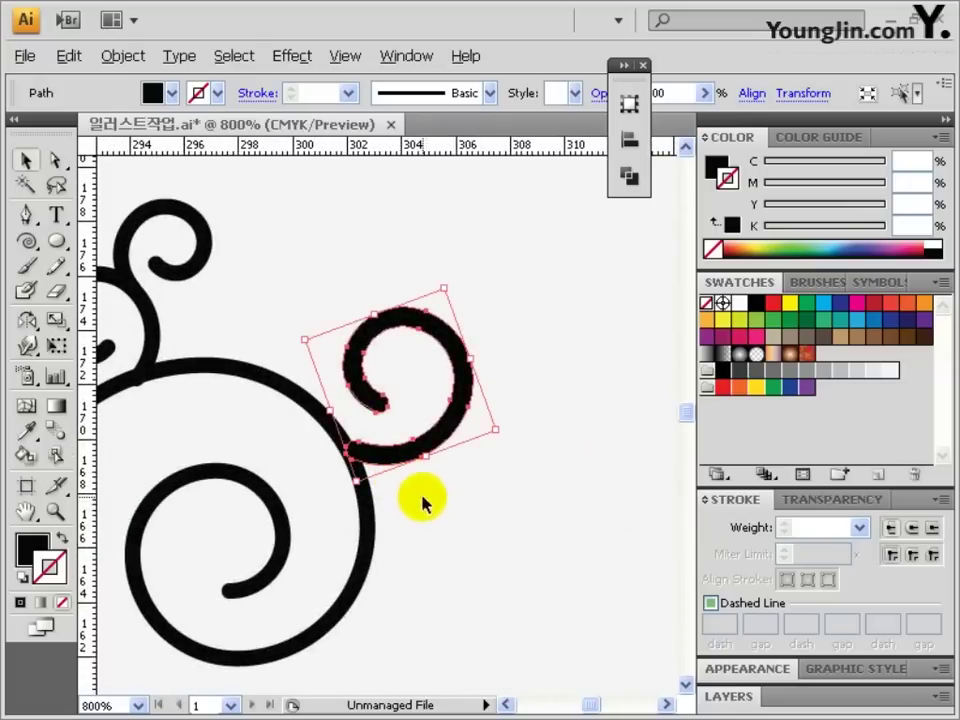
- Copy the branching pair of curls, rotate and shrink the copy, and attach it below the curl on the large spiral's right side
{"action": "left_click", "coordinate": [117, 213]}
{"action": "left_click_drag", "start_coordinate": [148, 323], "coordinate": [486, 481]}
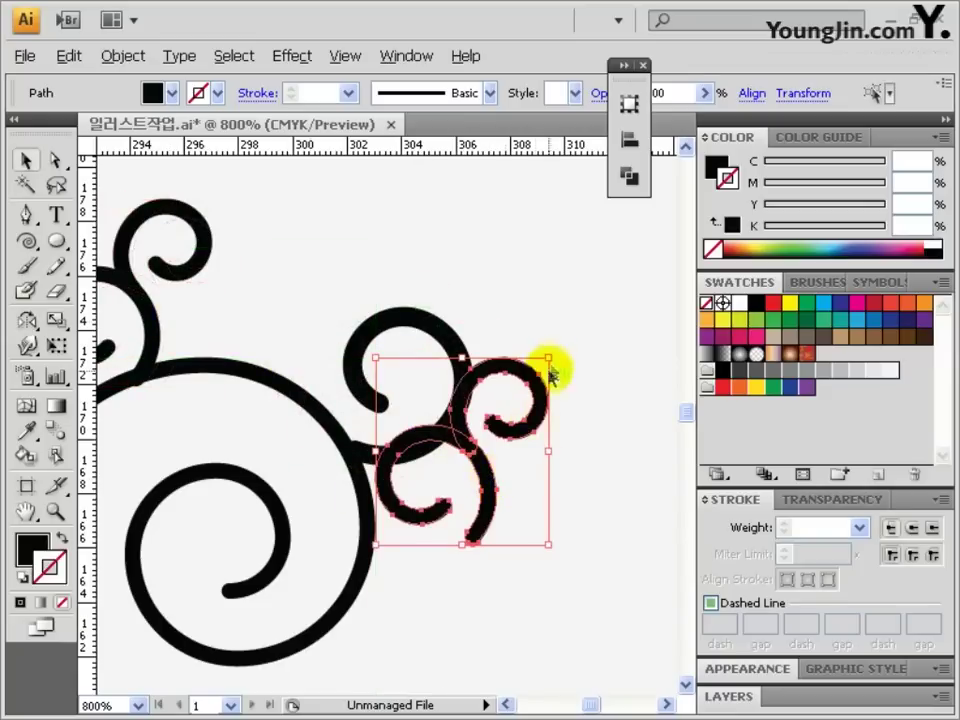
{"action": "left_click_drag", "start_coordinate": [549, 355], "coordinate": [531, 531]}
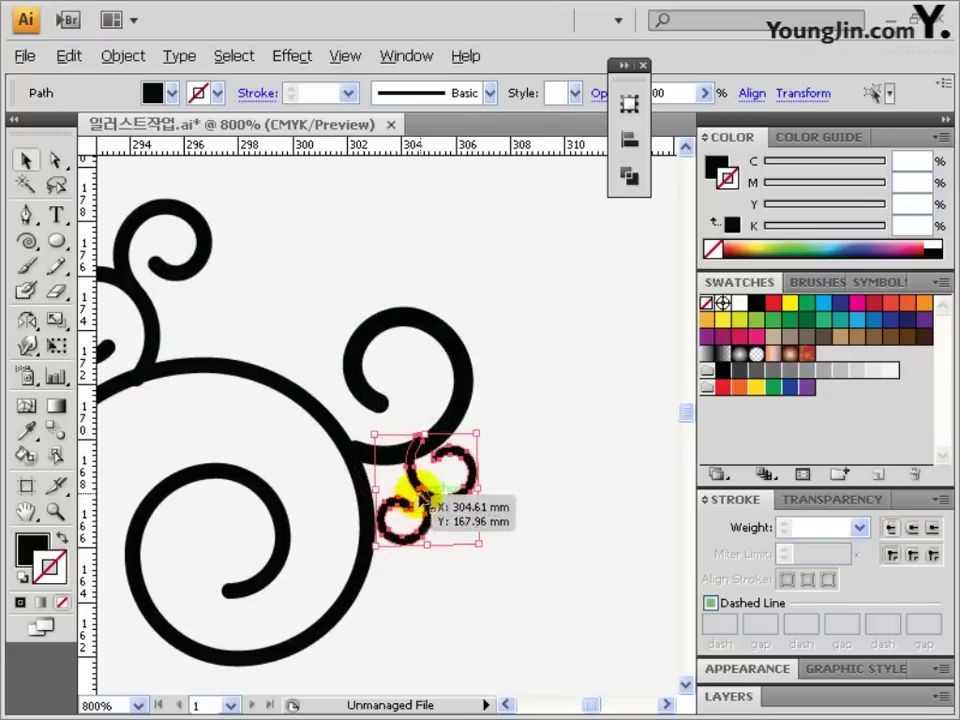
{"action": "left_click_drag", "start_coordinate": [422, 497], "coordinate": [447, 493]}
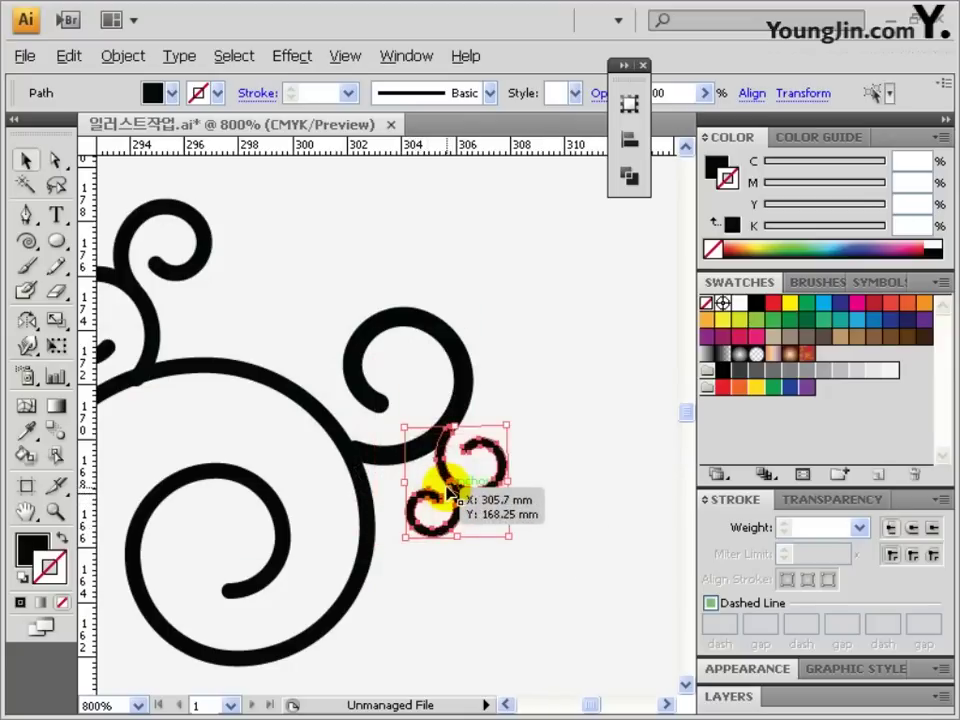
{"action": "left_click", "coordinate": [533, 490]}
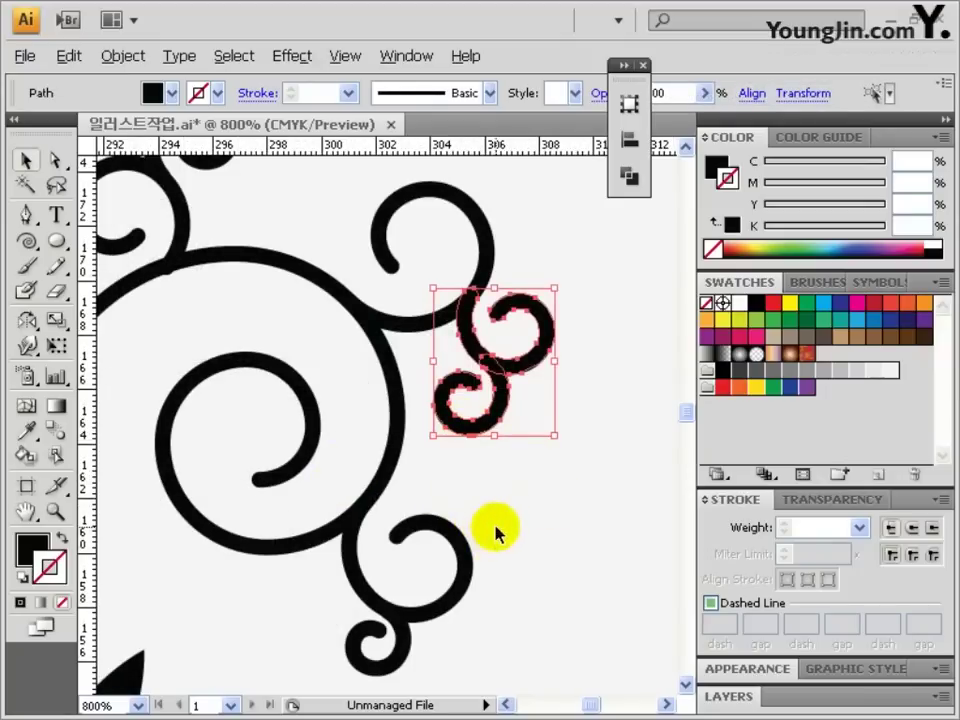
- Select the whole branching spiral ornament above the flower and make a reflected copy of it across the vertical guide
{"action": "left_click", "coordinate": [500, 520]}
{"action": "left_click", "coordinate": [378, 630]}
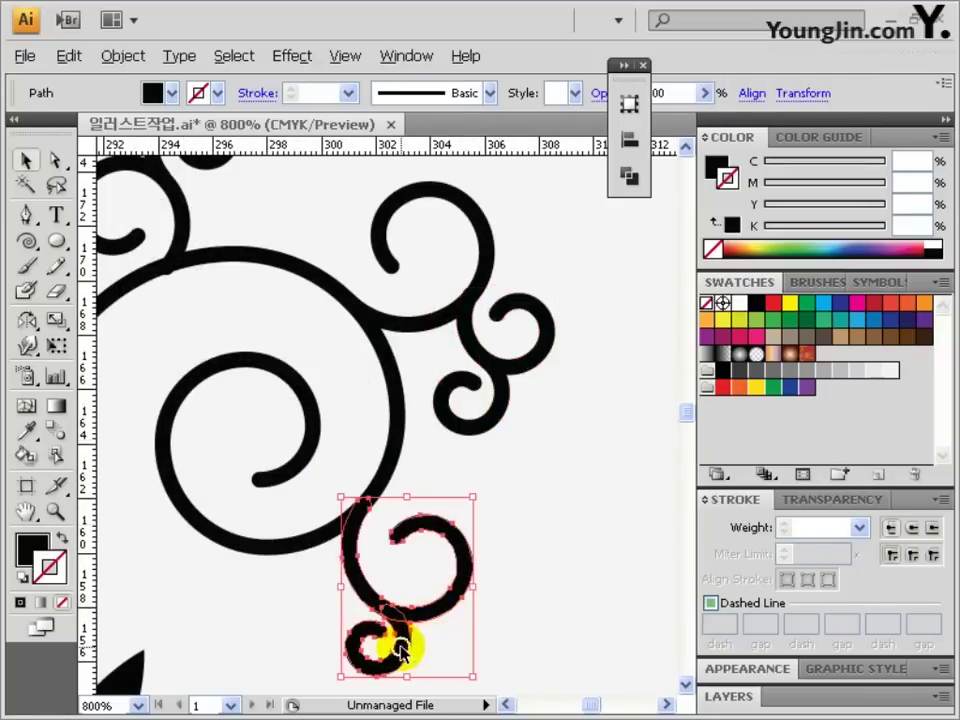
{"action": "double_click", "coordinate": [26, 512]}
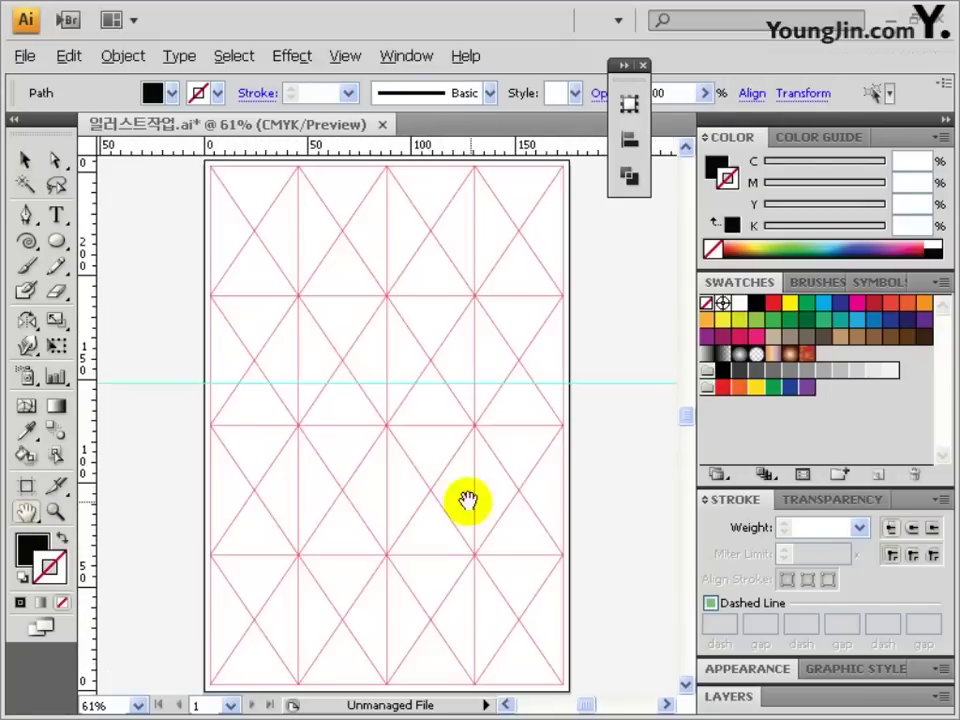
{"action": "left_click_drag", "start_coordinate": [650, 450], "coordinate": [277, 468]}
{"action": "key", "text": "ctrl+space"}
{"action": "left_click_drag", "start_coordinate": [296, 356], "coordinate": [429, 448]}
{"action": "left_click_drag", "start_coordinate": [387, 413], "coordinate": [419, 500]}
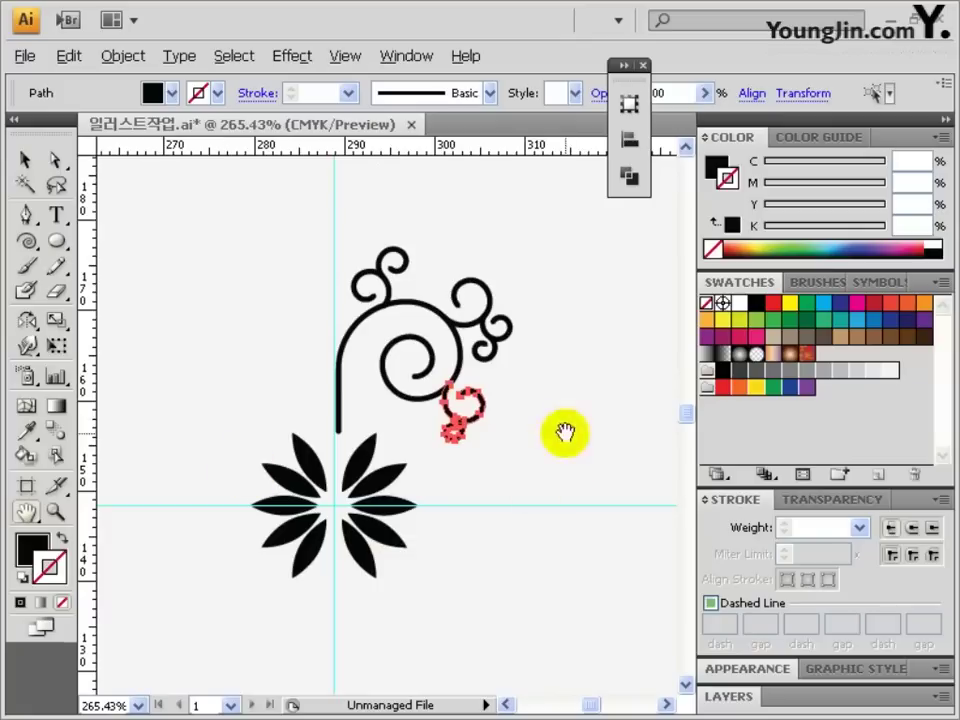
{"action": "left_click", "coordinate": [25, 160]}
{"action": "left_click", "coordinate": [305, 228]}
{"action": "left_click_drag", "start_coordinate": [306, 224], "coordinate": [510, 430]}
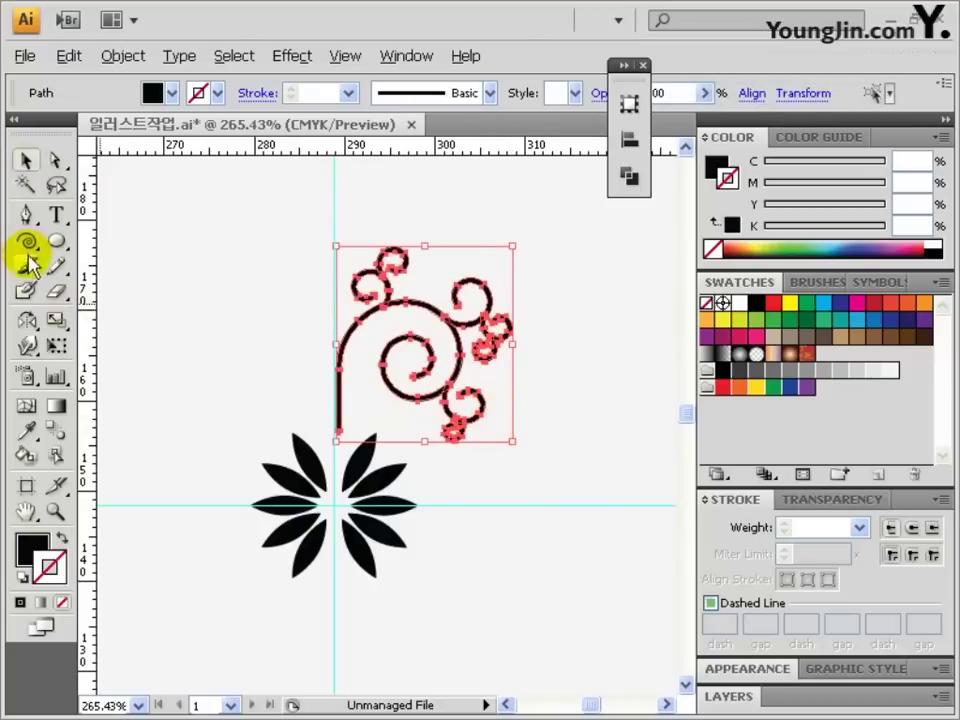
{"action": "left_click", "coordinate": [30, 325]}
{"action": "left_click", "coordinate": [30, 325]}
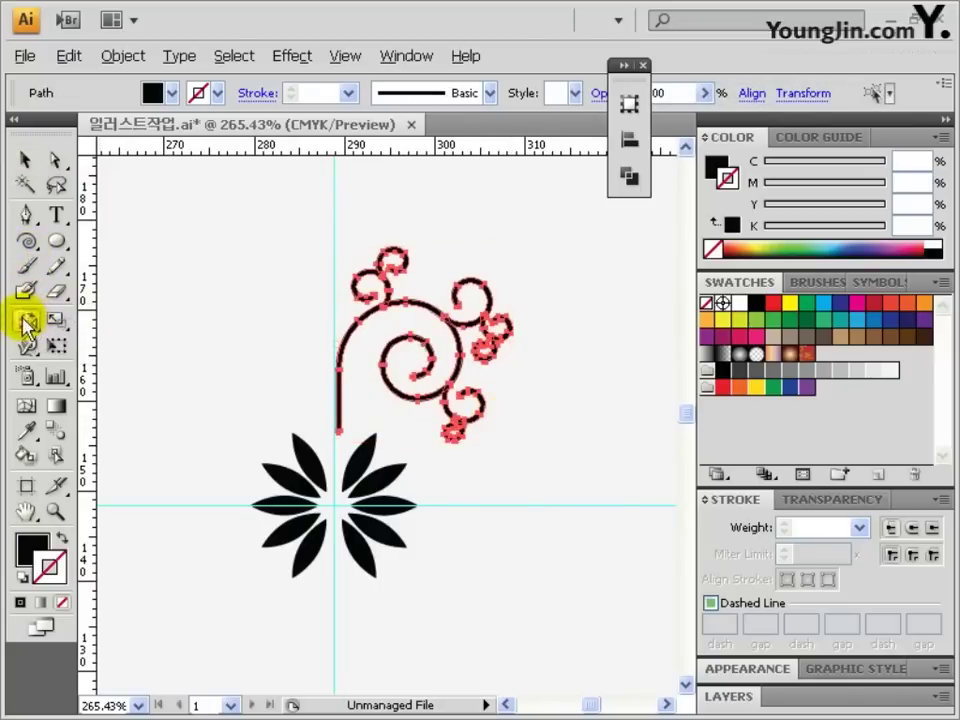
{"action": "left_click", "coordinate": [336, 380], "text": "alt"}
{"action": "left_click", "coordinate": [588, 380]}
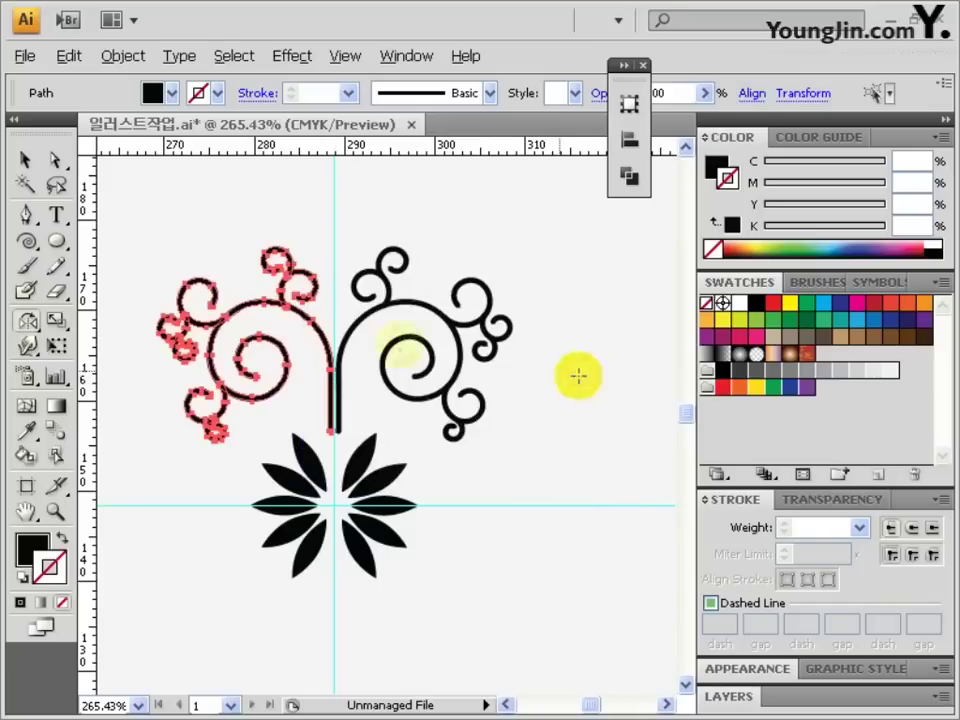
{"action": "left_click", "coordinate": [25, 159]}
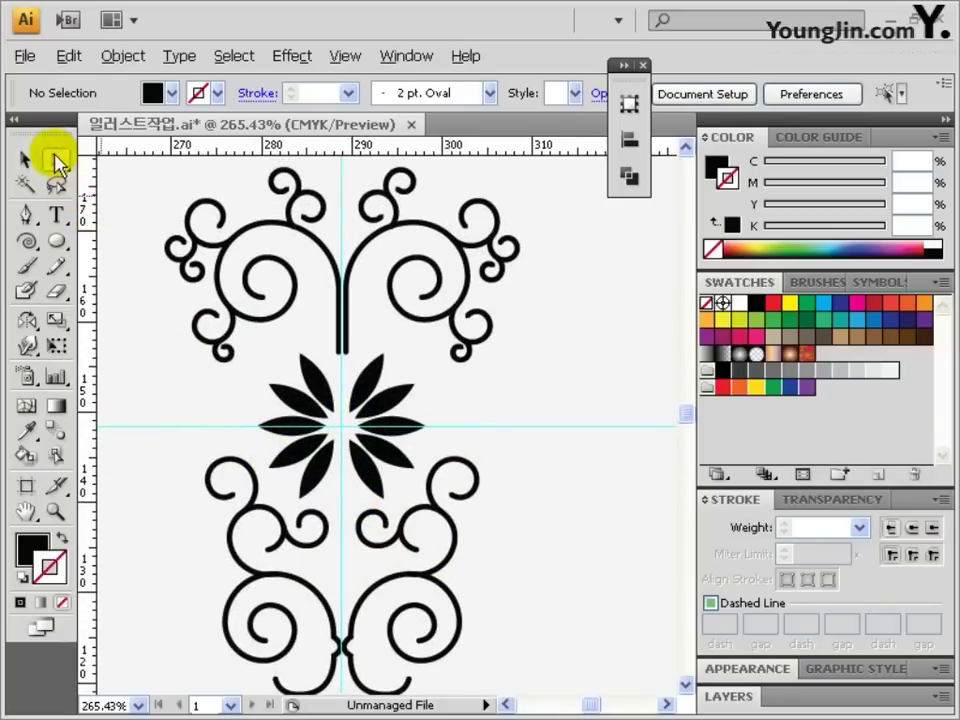
- Copy the flower's four upper petals and place the copy above the flower, around the base of the spiral stems
{"action": "left_click", "coordinate": [308, 402]}
{"action": "left_click", "coordinate": [325, 386], "text": "shift"}
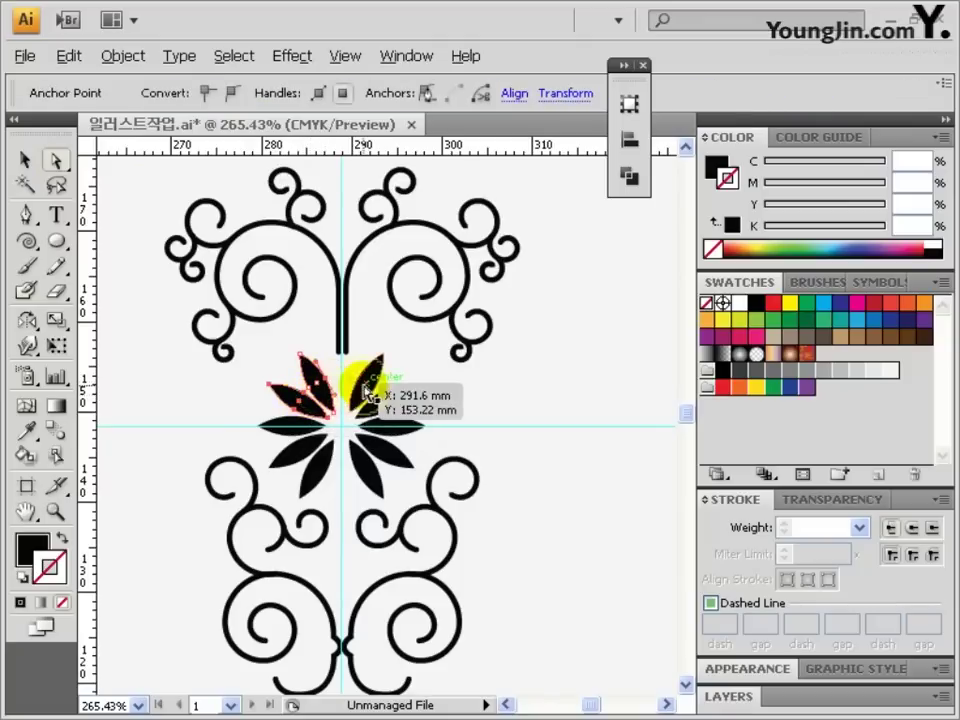
{"action": "left_click", "coordinate": [370, 397], "text": "shift"}
{"action": "left_click_drag", "start_coordinate": [385, 410], "coordinate": [374, 315]}
{"action": "left_click", "coordinate": [476, 388]}
- Arrange the small copied petals as two mirrored pairs, one on each side of the spiral stems
{"action": "left_click", "coordinate": [305, 345]}
{"action": "left_click", "coordinate": [322, 325], "text": "shift"}
{"action": "left_click", "coordinate": [26, 160]}
{"action": "left_click", "coordinate": [381, 341]}
{"action": "left_click", "coordinate": [57, 160]}
{"action": "left_click", "coordinate": [364, 325]}
{"action": "left_click", "coordinate": [376, 341], "text": "shift"}
{"action": "left_click", "coordinate": [26, 160]}
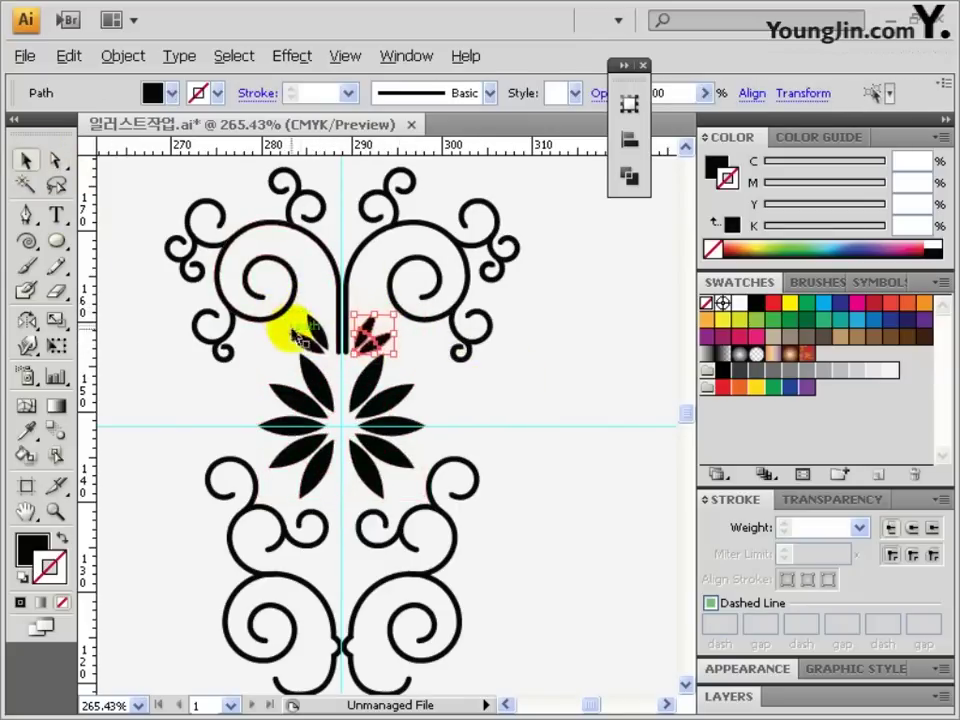
- Draw small black circles on the vertical guide above and below the flower's center, and place two more beside the upper stems
{"action": "left_click", "coordinate": [58, 243]}
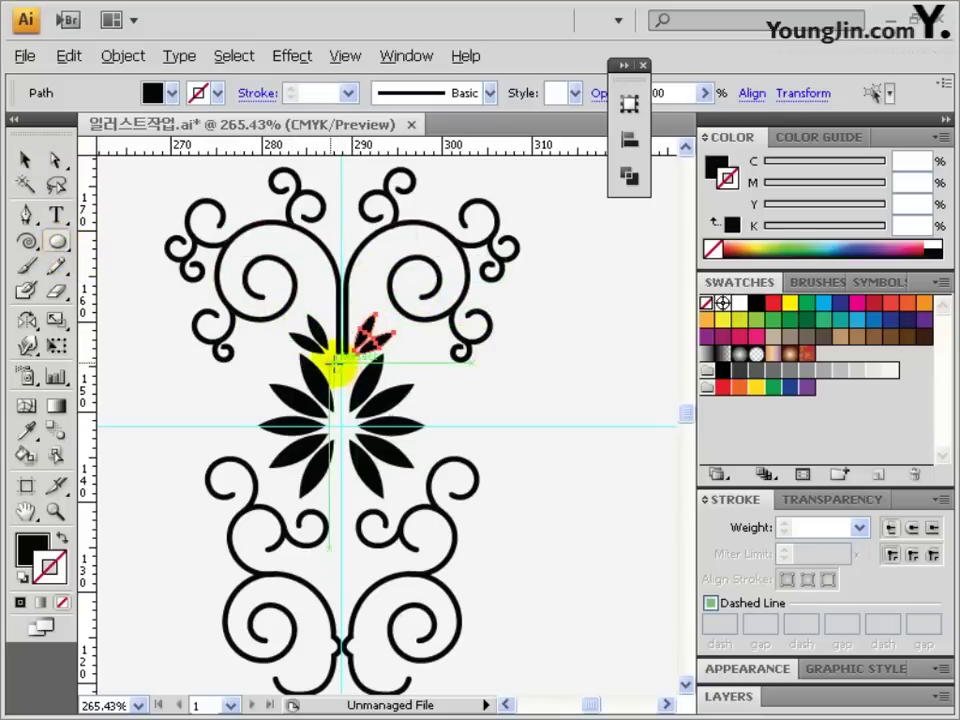
{"action": "left_click_drag", "start_coordinate": [333, 363], "coordinate": [341, 570]}
{"action": "left_click", "coordinate": [25, 160]}
{"action": "left_click_drag", "start_coordinate": [340, 372], "coordinate": [368, 279]}
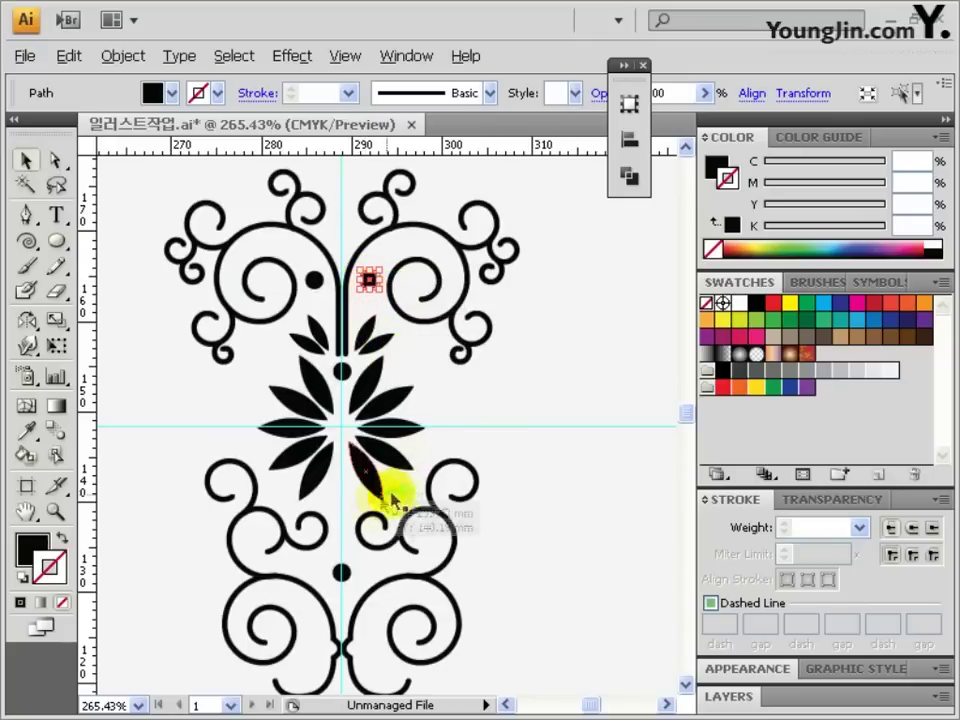
- Group the whole flower and spiral ornament and apply Outline Stroke to it
{"action": "left_click_drag", "start_coordinate": [146, 180], "coordinate": [546, 680]}
{"action": "key", "text": "ctrl+g"}
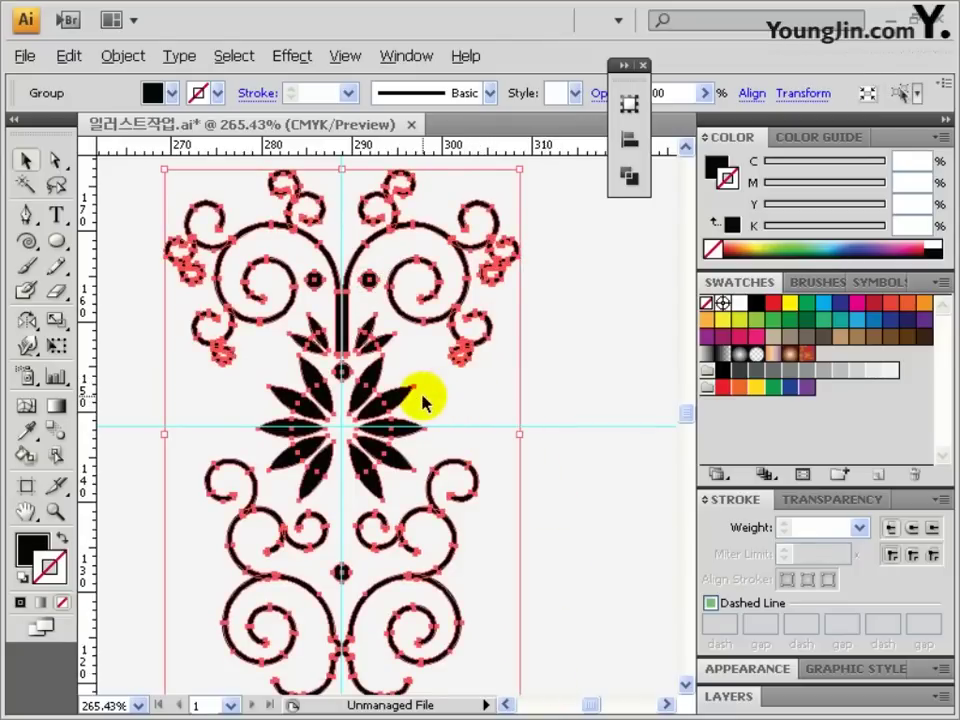
{"action": "left_click", "coordinate": [123, 56]}
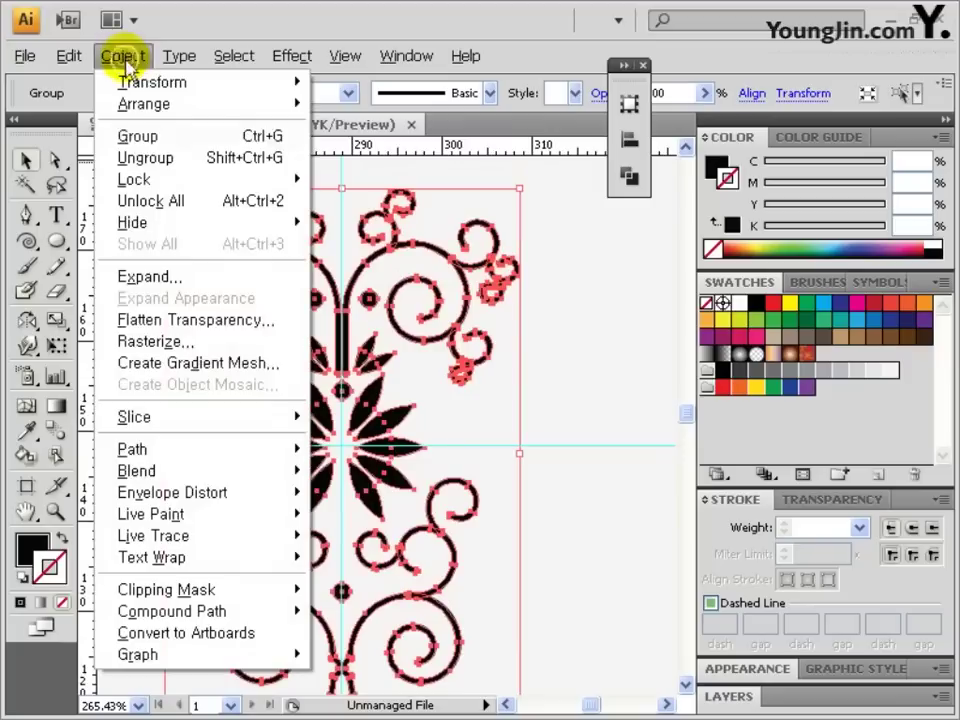
{"action": "mouse_move", "coordinate": [228, 452]}
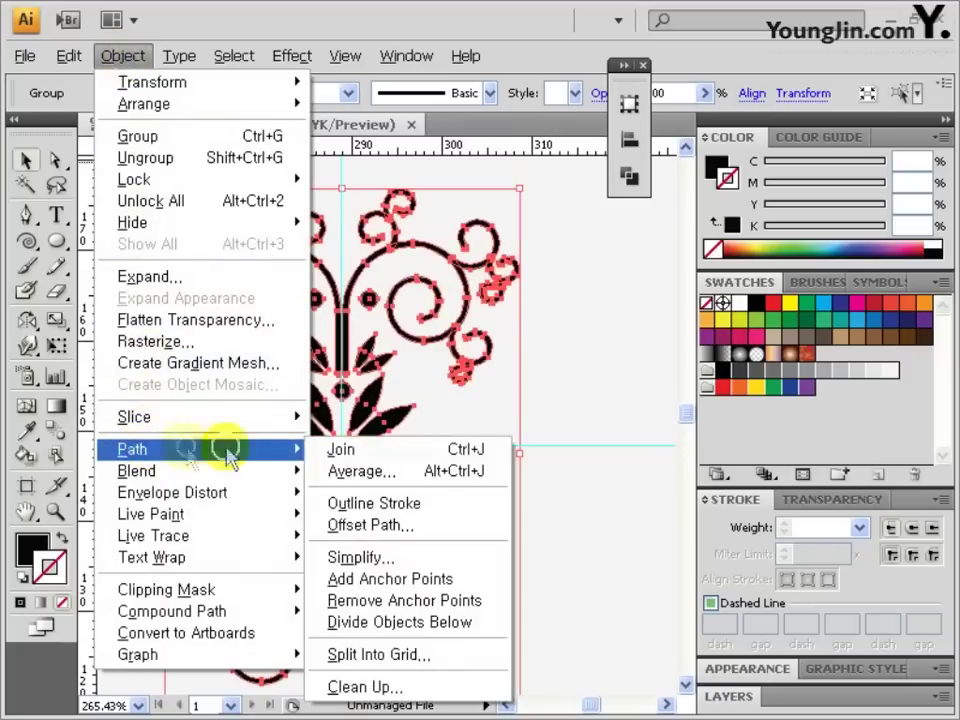
{"action": "left_click", "coordinate": [350, 504]}
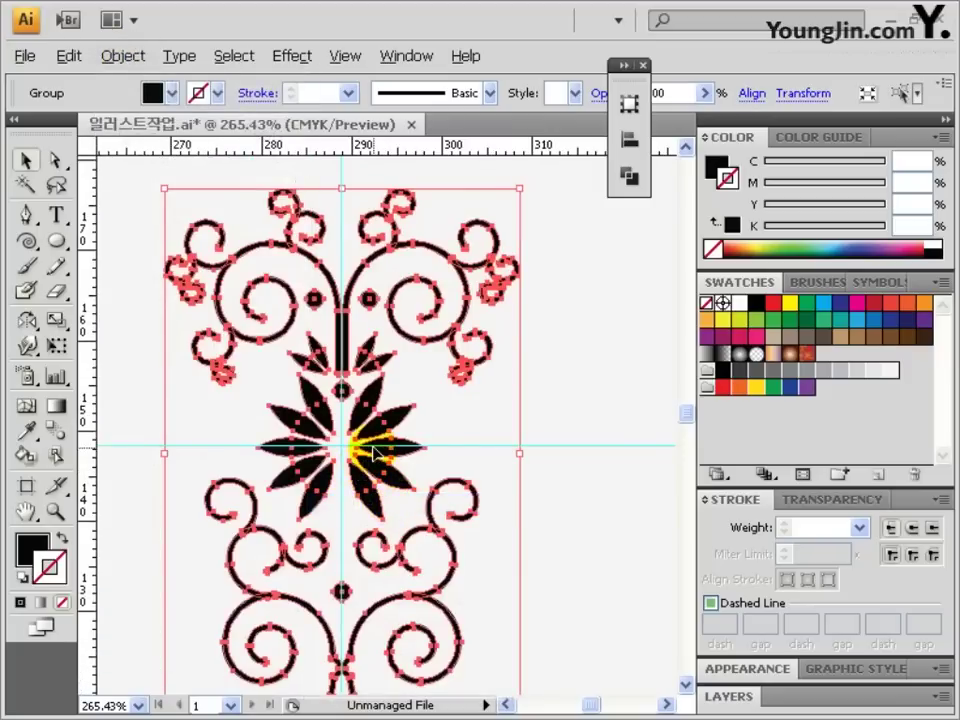
- Release the horizontal and vertical guides crossing the flower and delete them
{"action": "left_click", "coordinate": [552, 388]}
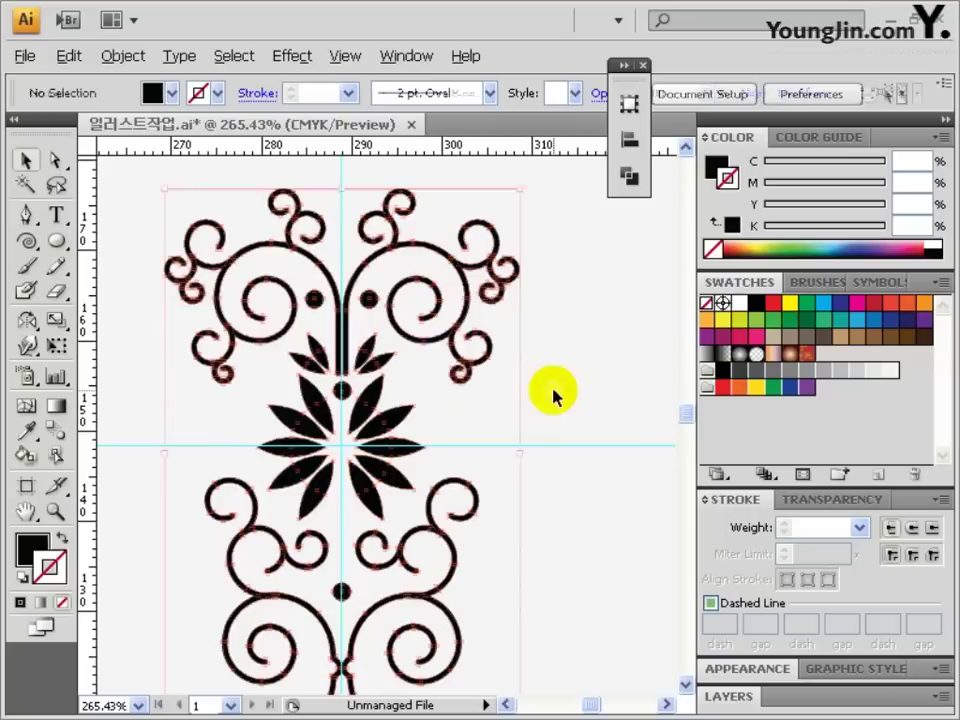
{"action": "key", "text": "ctrl+alt+5"}
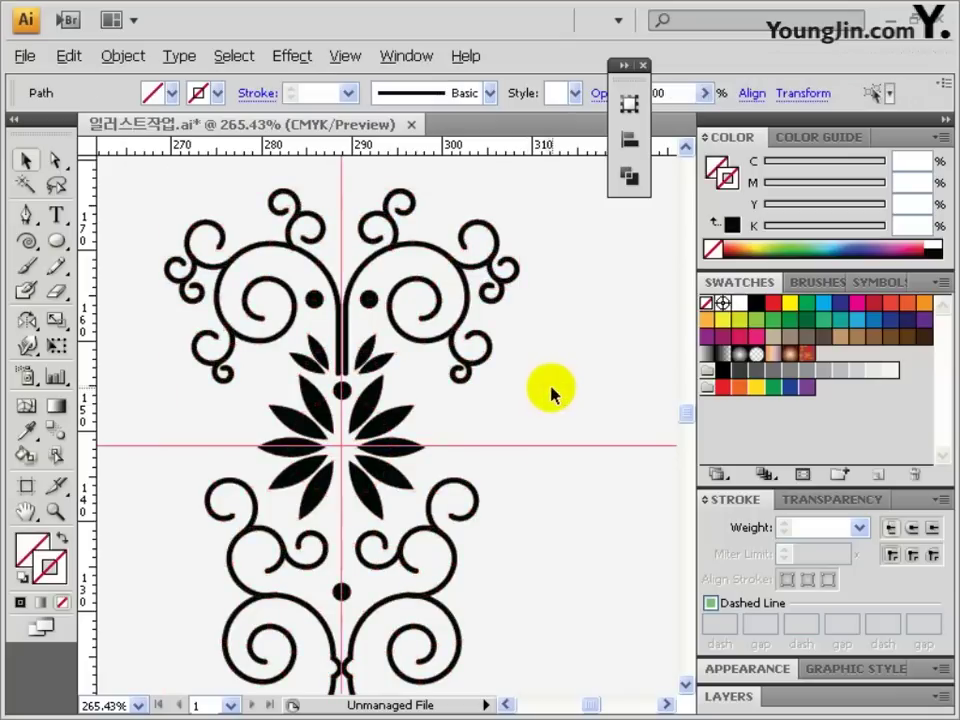
{"action": "key", "text": "Delete"}
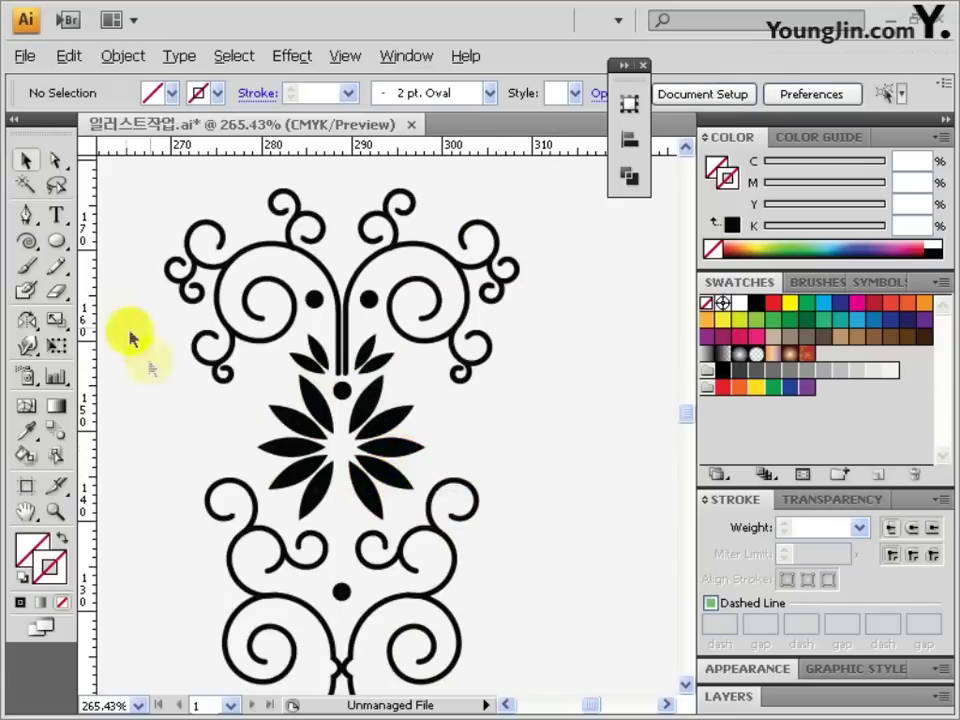
- Draw a rectangle without fill or stroke around the entire ornament, leaving a margin on all sides
{"action": "left_click", "coordinate": [55, 243]}
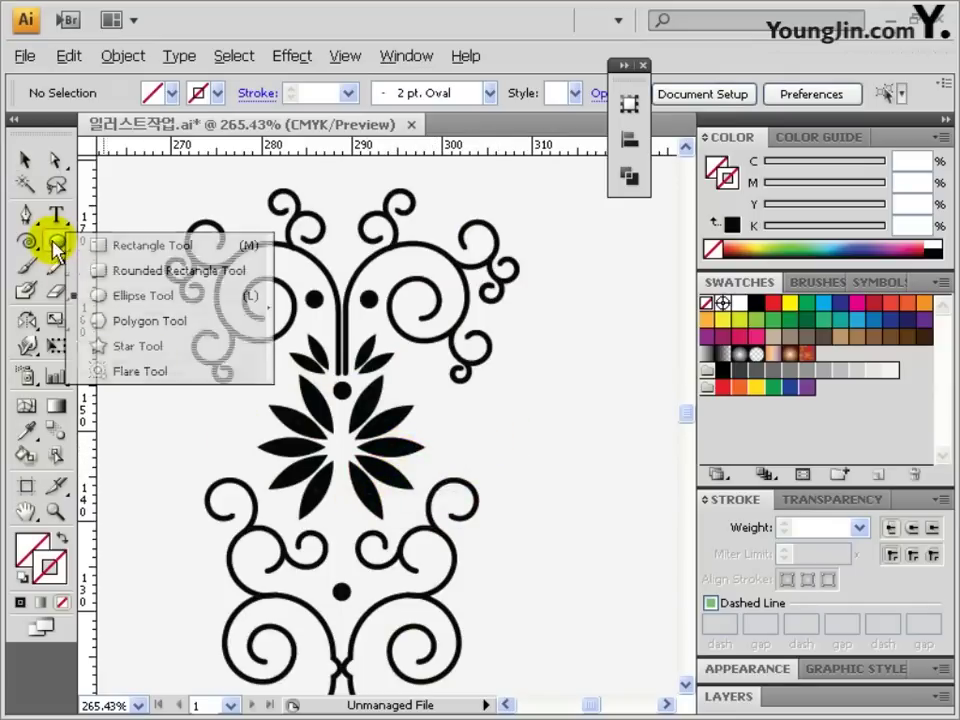
{"action": "left_click", "coordinate": [136, 246]}
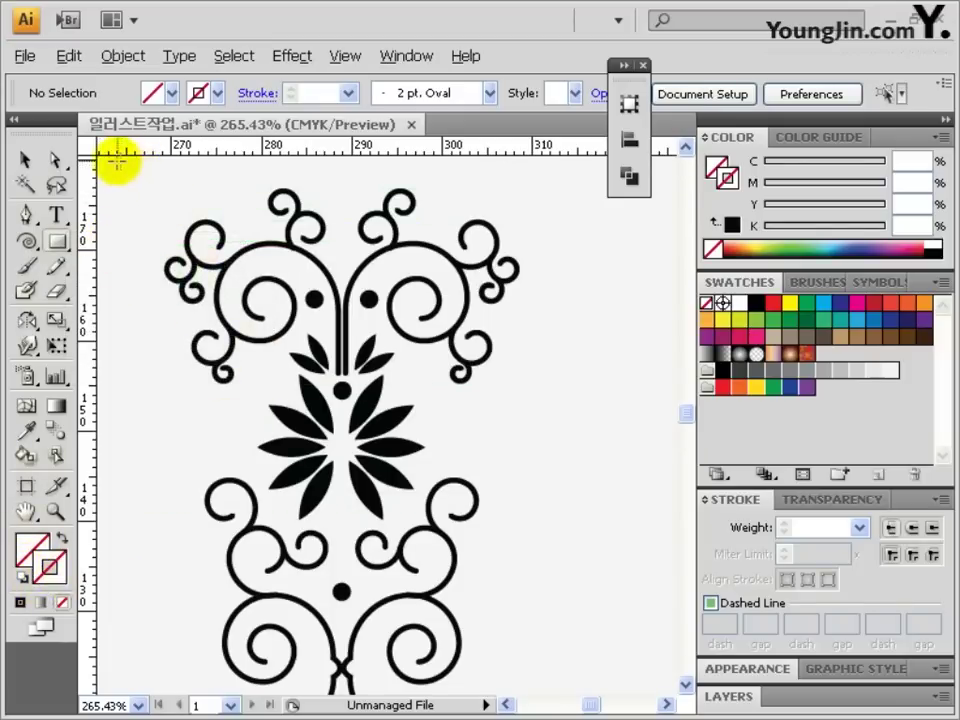
{"action": "scroll", "coordinate": [135, 190], "scroll_direction": "up", "scroll_amount": 1}
{"action": "left_click", "coordinate": [289, 336], "text": "ctrl+alt"}
{"action": "left_click_drag", "start_coordinate": [452, 439], "coordinate": [386, 317]}
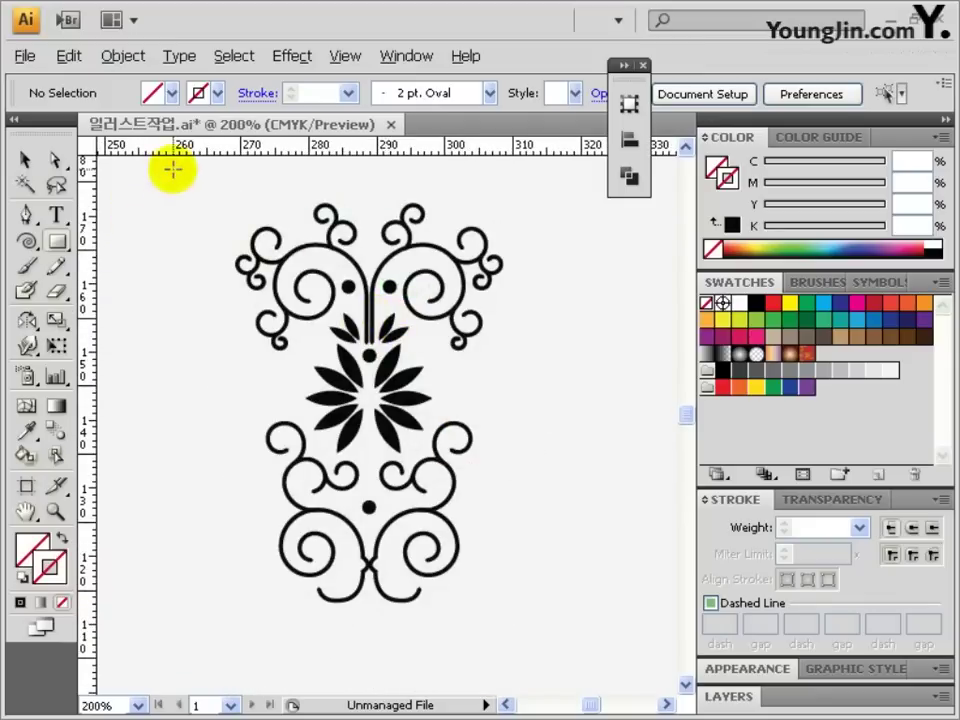
{"action": "left_click_drag", "start_coordinate": [173, 170], "coordinate": [530, 636]}
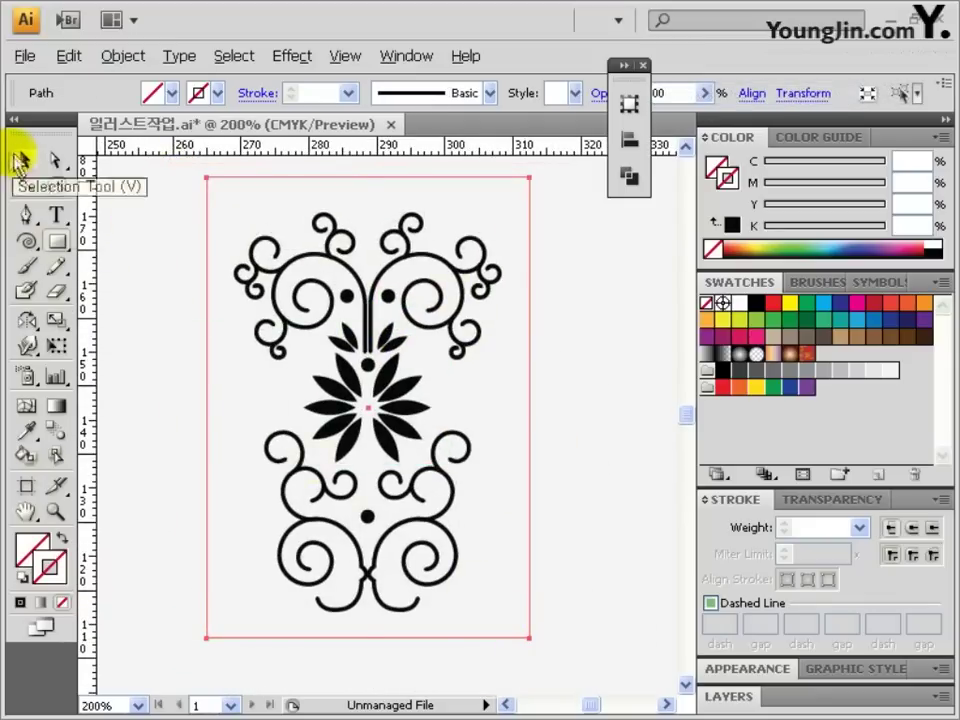
- Select the ornament with its bounding rectangle and add them to the swatches as a pattern
{"action": "left_click", "coordinate": [22, 160]}
{"action": "left_click_drag", "start_coordinate": [141, 161], "coordinate": [590, 605]}
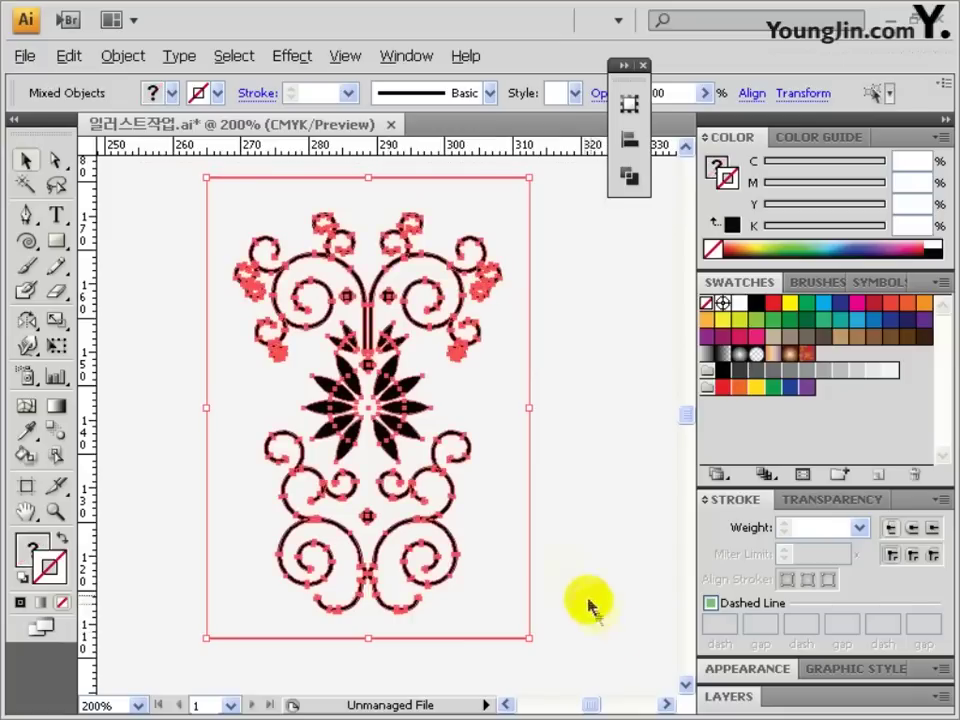
{"action": "left_click_drag", "start_coordinate": [388, 412], "coordinate": [830, 362]}
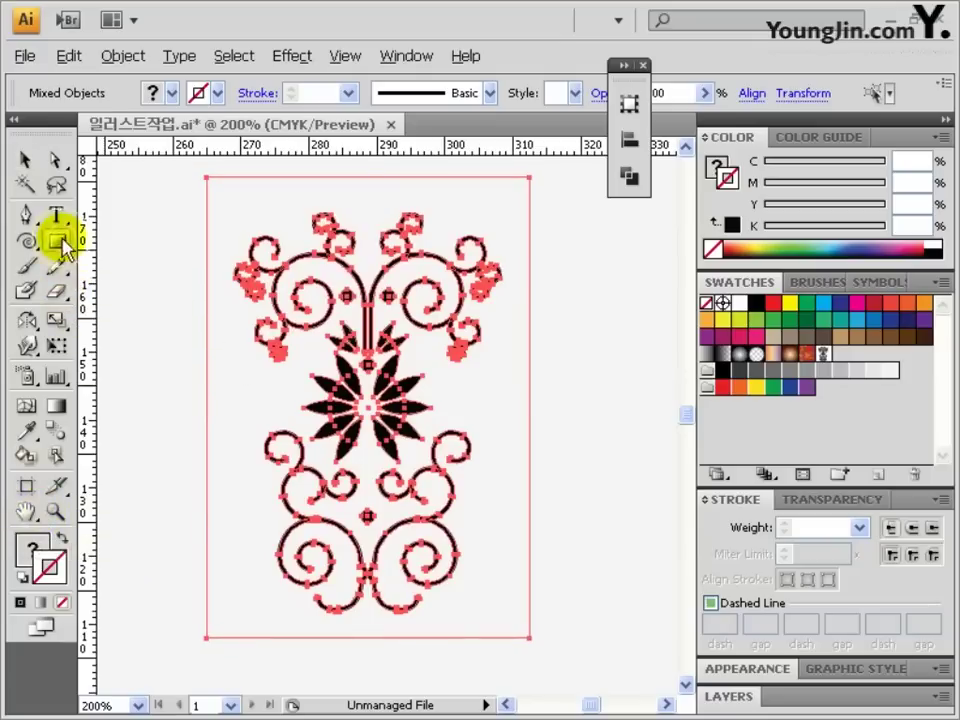
- Draw a rectangle covering the whole artboard, filled with the new ornament pattern and without a stroke
{"action": "double_click", "coordinate": [26, 513]}
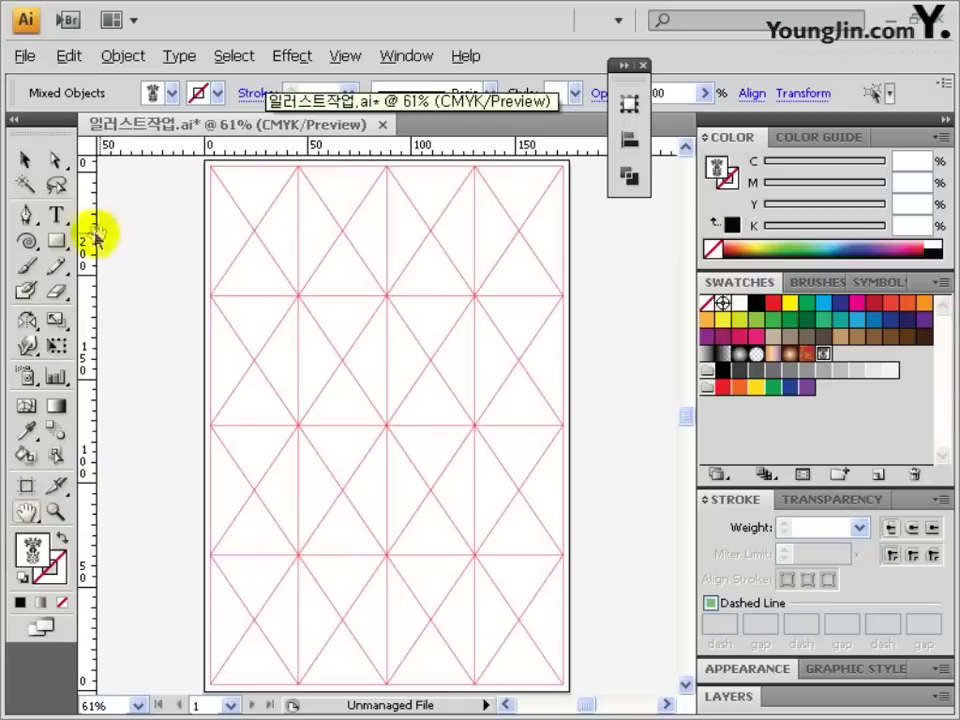
{"action": "left_click", "coordinate": [57, 241]}
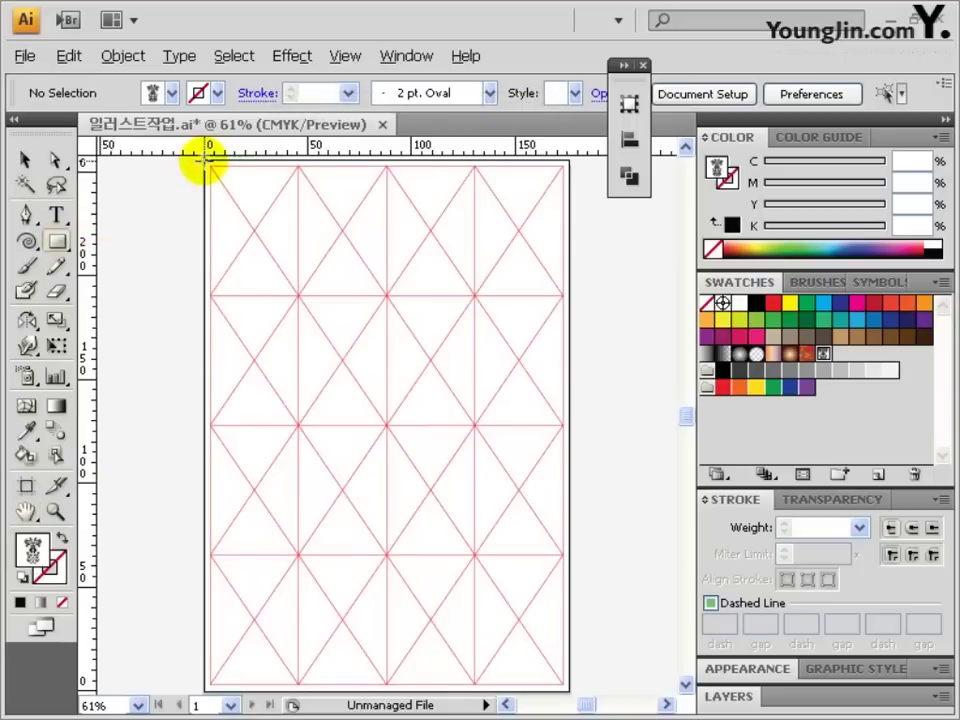
{"action": "left_click_drag", "start_coordinate": [206, 160], "coordinate": [568, 681]}
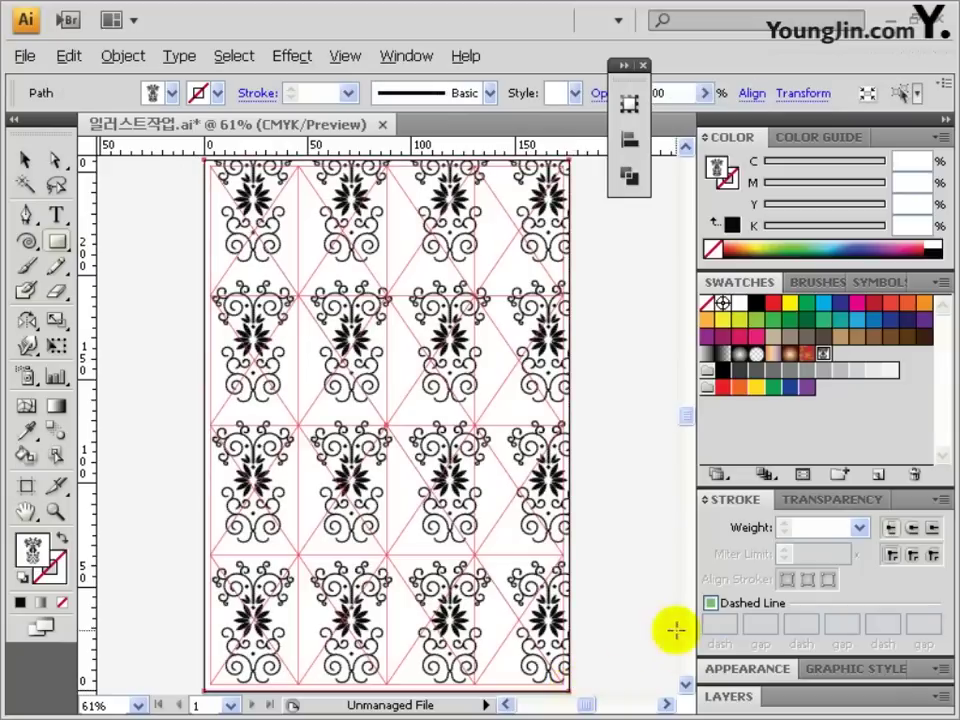
- Scale only the pattern inside the artboard rectangle uniformly to 98%, leaving objects excluded
{"action": "double_click", "coordinate": [56, 320]}
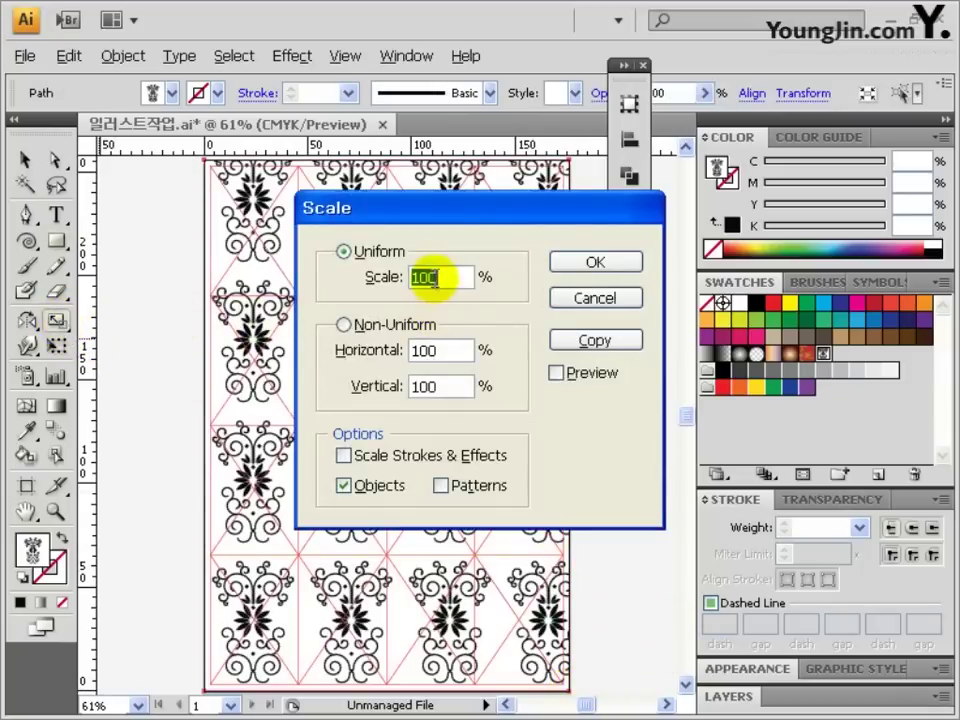
{"action": "left_click", "coordinate": [356, 486]}
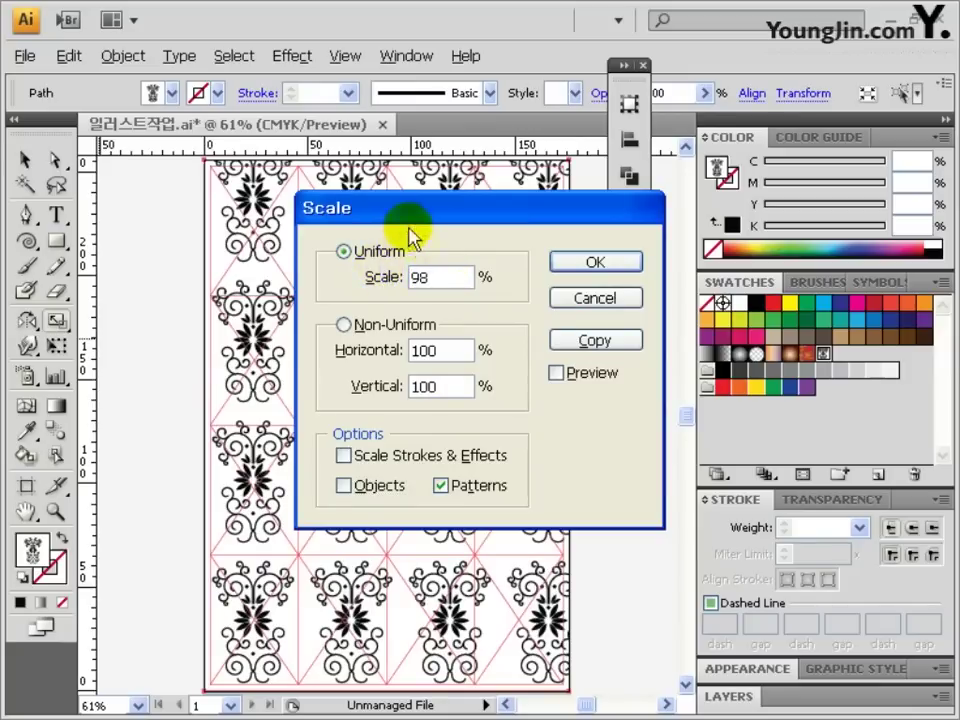
{"action": "left_click", "coordinate": [595, 261]}
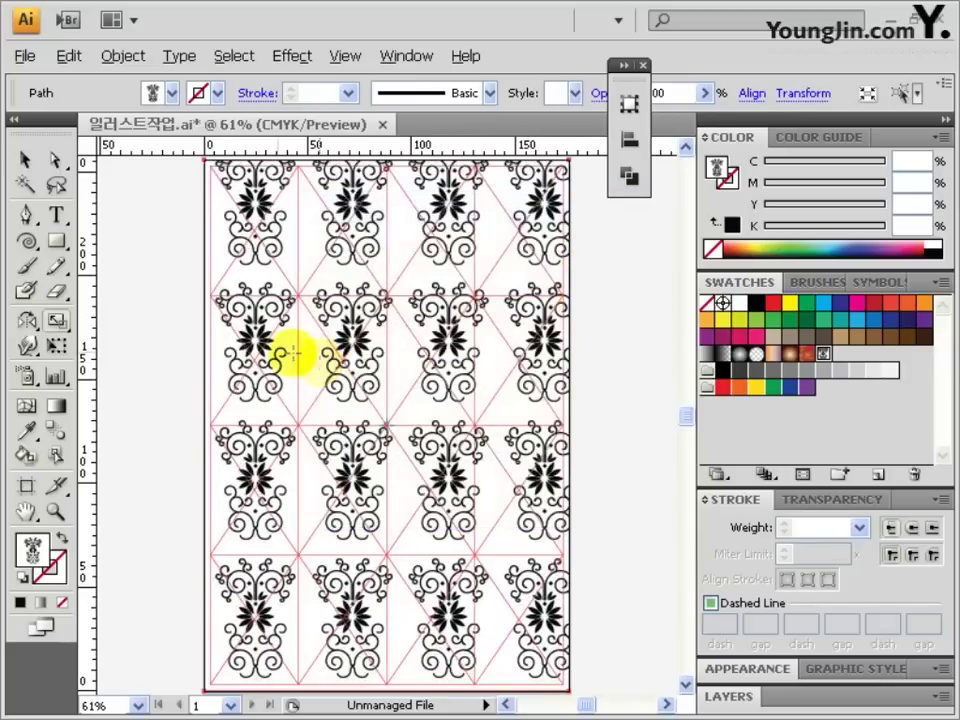
- Move only the rectangle's pattern by -6 mm horizontally and -6 mm vertically, leaving objects excluded
{"action": "double_click", "coordinate": [26, 162]}
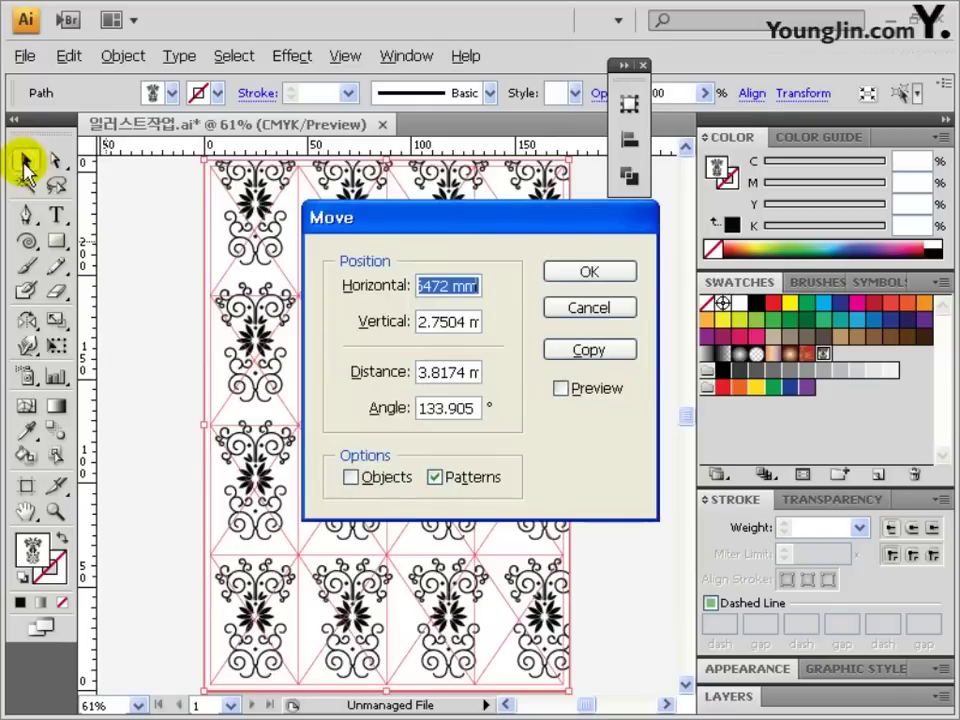
{"action": "left_click", "coordinate": [351, 477]}
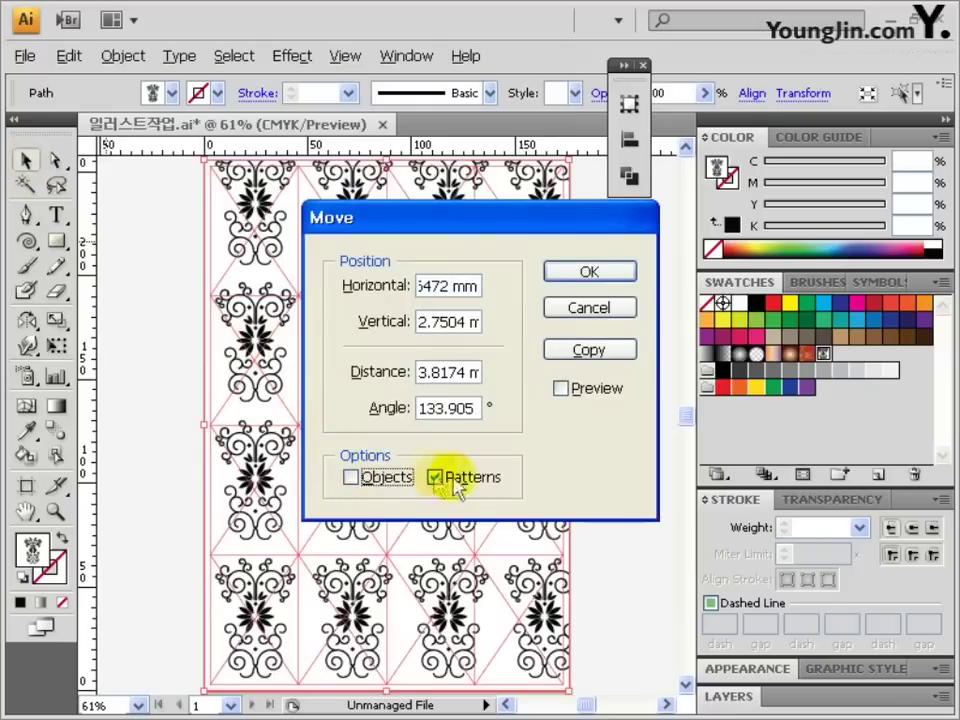
{"action": "double_click", "coordinate": [478, 288]}
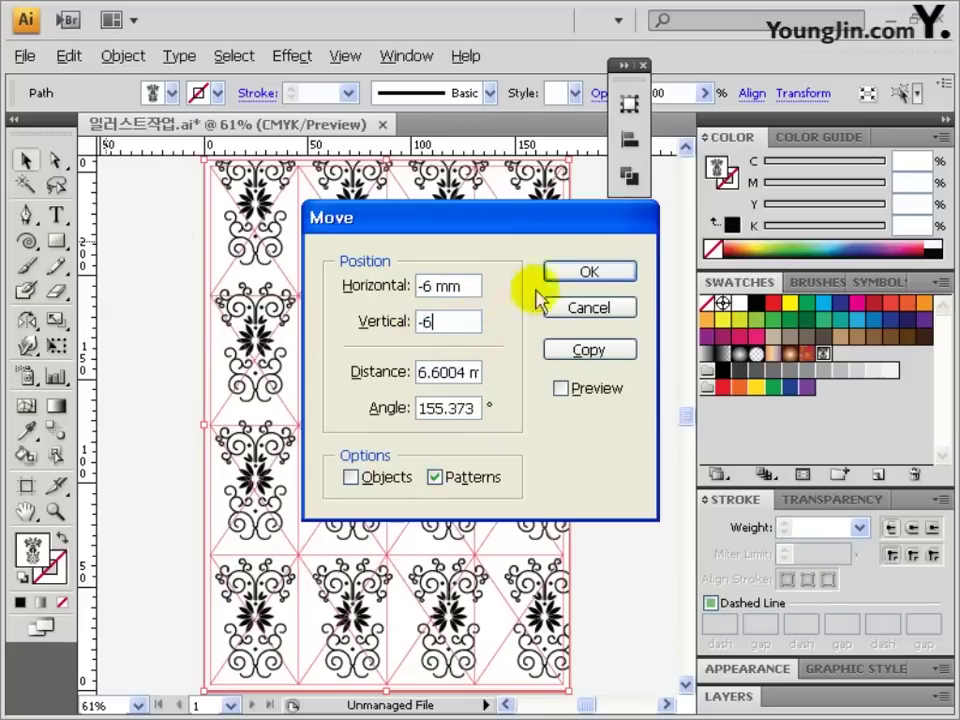
{"action": "left_click", "coordinate": [583, 274]}
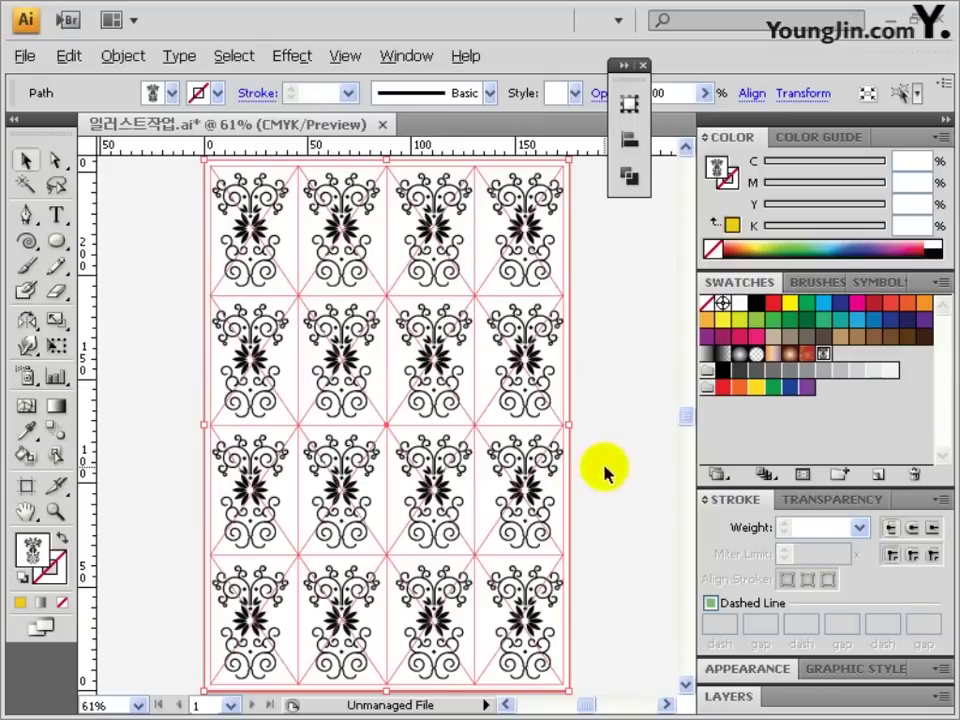
- Place a vertical guide at about 370 mm in the empty canvas area beside the ornament
{"action": "left_click_drag", "start_coordinate": [605, 470], "coordinate": [161, 448]}
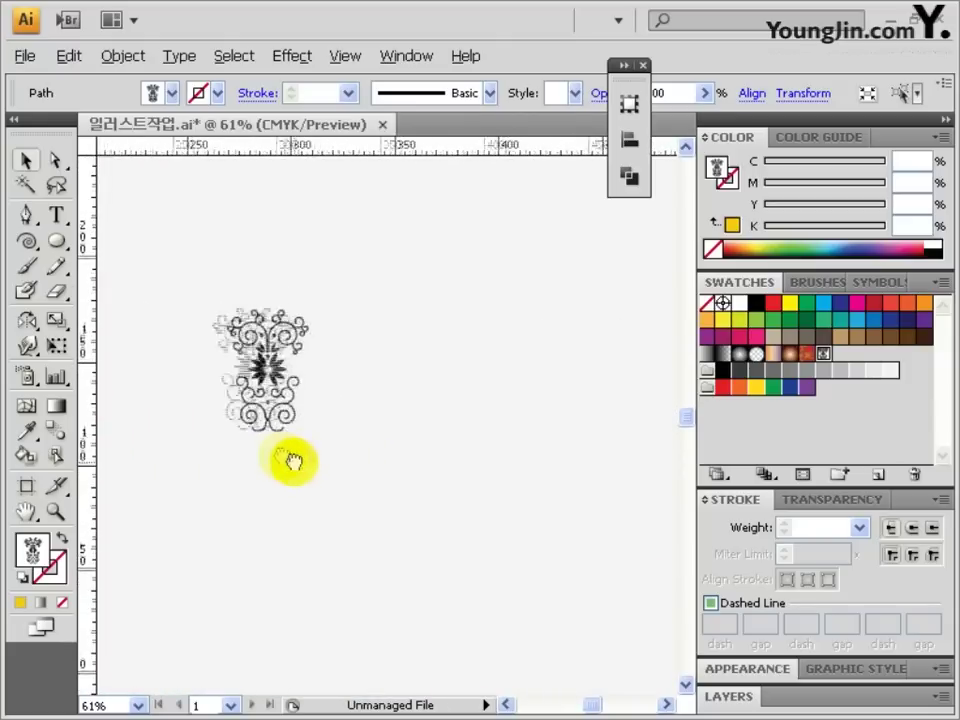
{"action": "left_click_drag", "start_coordinate": [92, 380], "coordinate": [441, 387]}
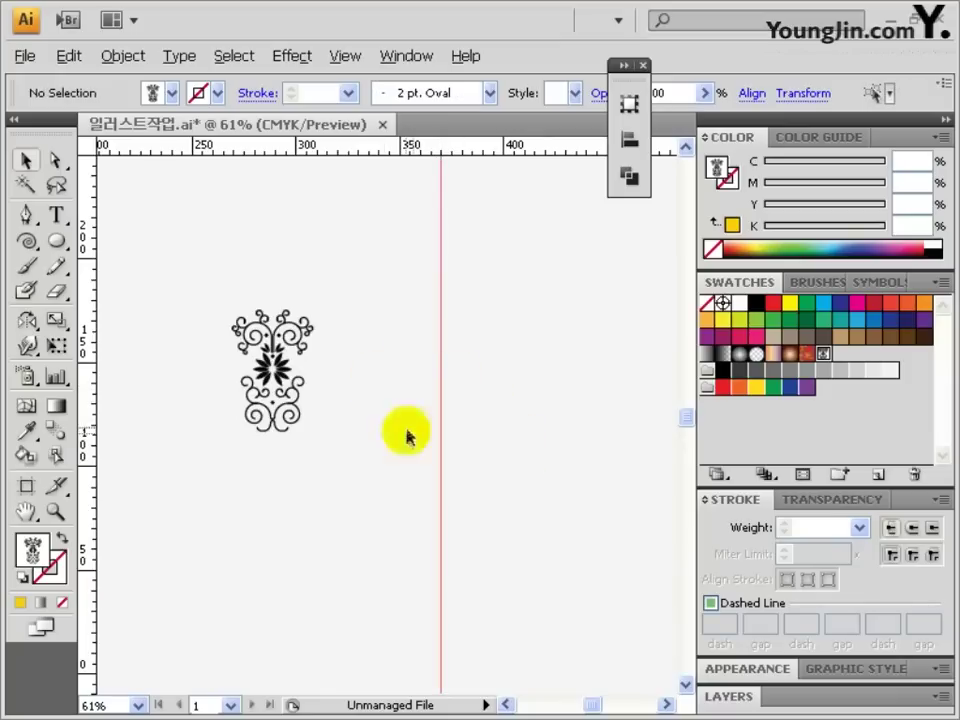
{"action": "left_click", "coordinate": [472, 425]}
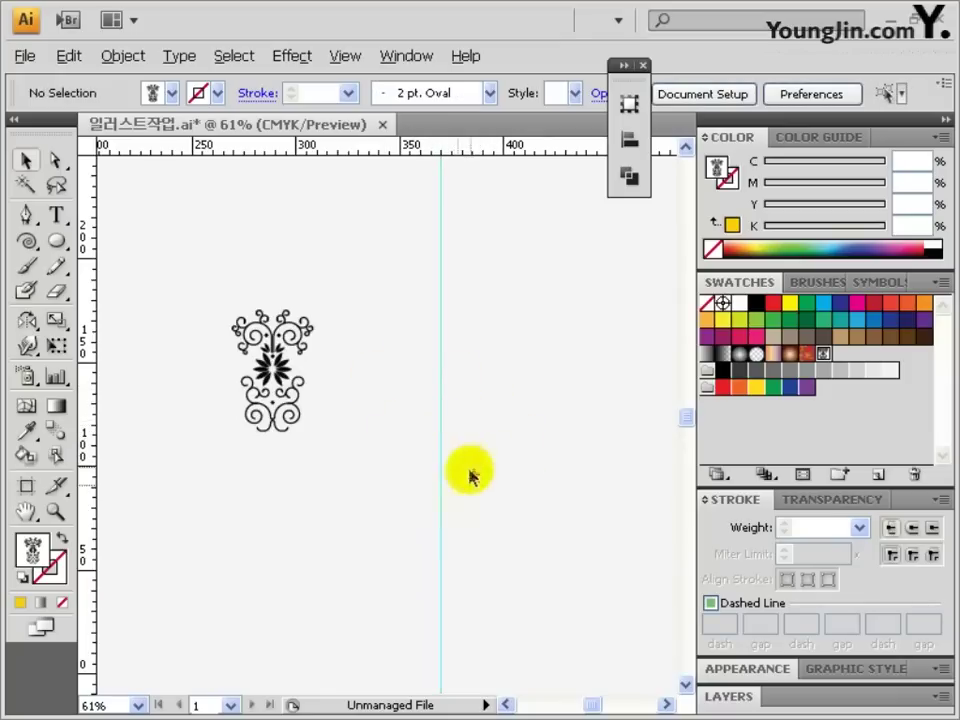
- Draw a circle about 27 mm in diameter from its centre, centred on the vertical guide
{"action": "key", "text": "ctrl+space"}
{"action": "left_click_drag", "start_coordinate": [390, 476], "coordinate": [520, 563]}
{"action": "key", "text": "space"}
{"action": "left_click_drag", "start_coordinate": [318, 316], "coordinate": [414, 364]}
{"action": "left_click", "coordinate": [57, 240]}
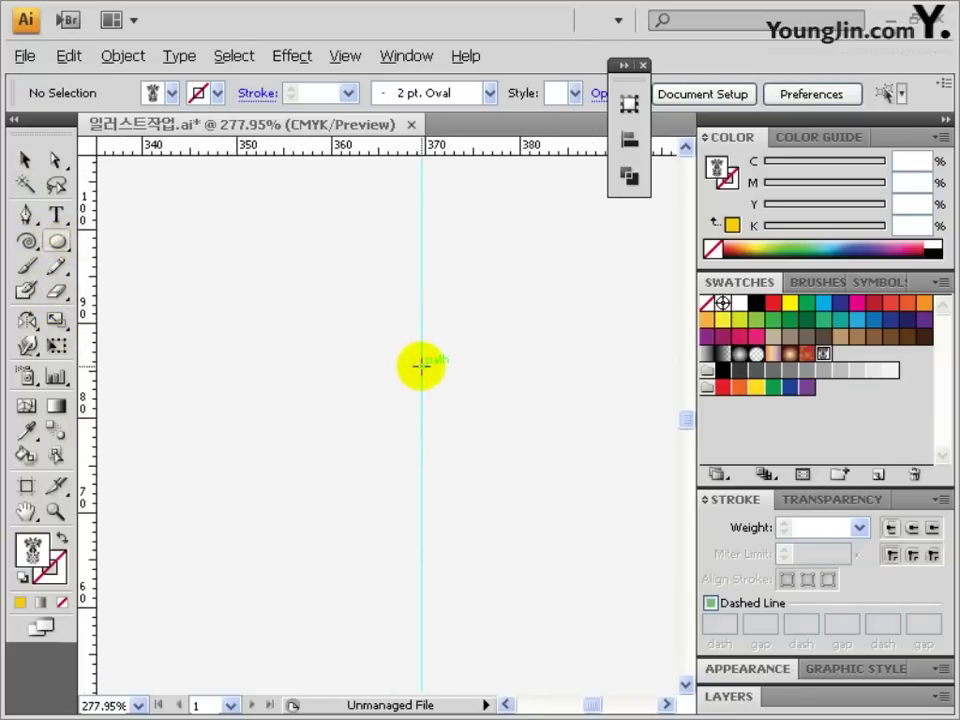
{"action": "left_click_drag", "start_coordinate": [421, 367], "coordinate": [549, 493]}
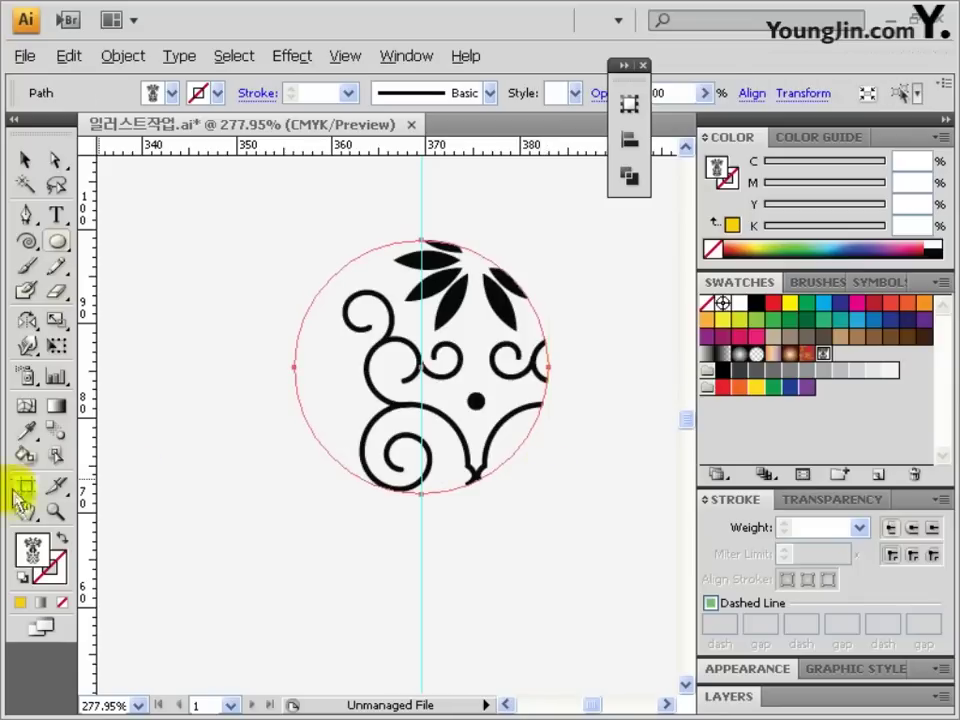
- Fill the circle with the colour C 0, M 20, Y 100, K 0
{"action": "double_click", "coordinate": [33, 563]}
{"action": "double_click", "coordinate": [700, 428]}
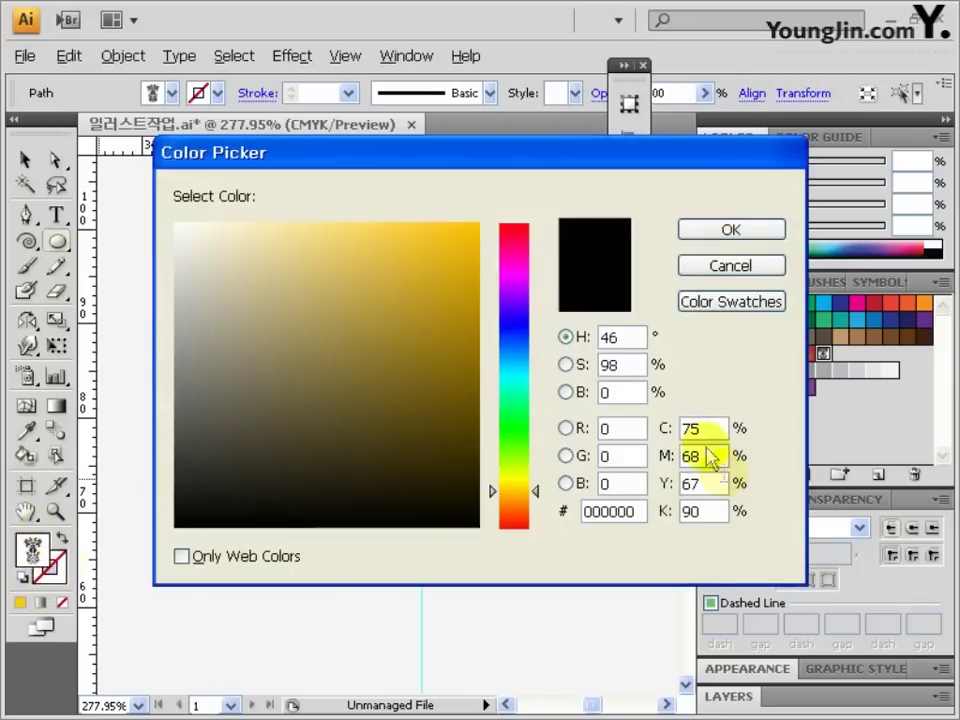
{"action": "type", "text": "0"}
{"action": "key", "text": "Tab"}
{"action": "type", "text": "20"}
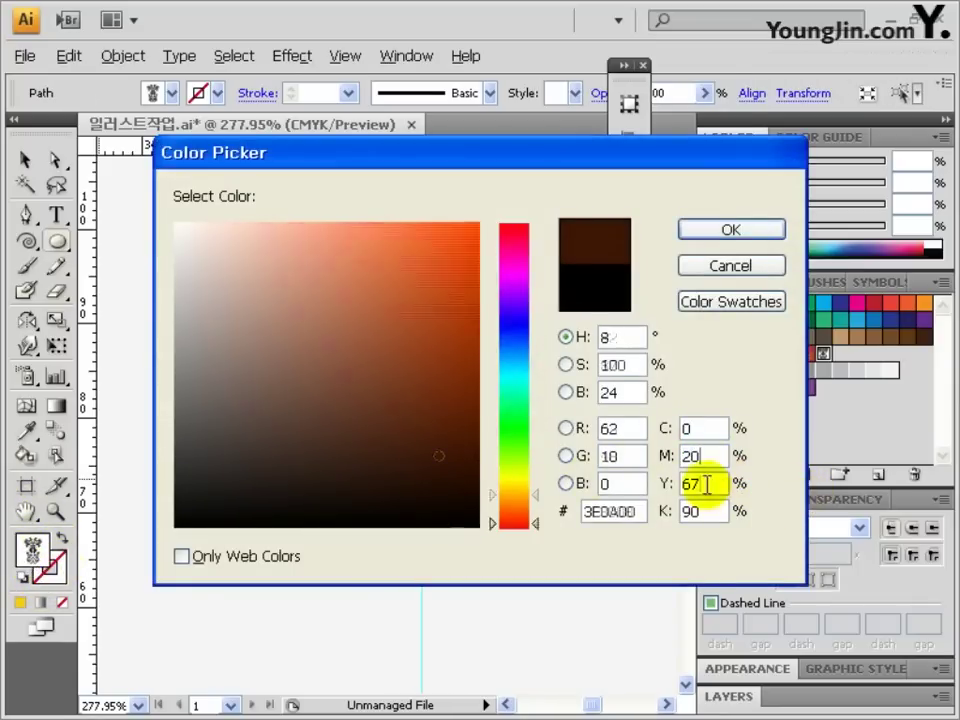
{"action": "key", "text": "Tab"}
{"action": "type", "text": "100"}
{"action": "key", "text": "Tab"}
{"action": "type", "text": "0"}
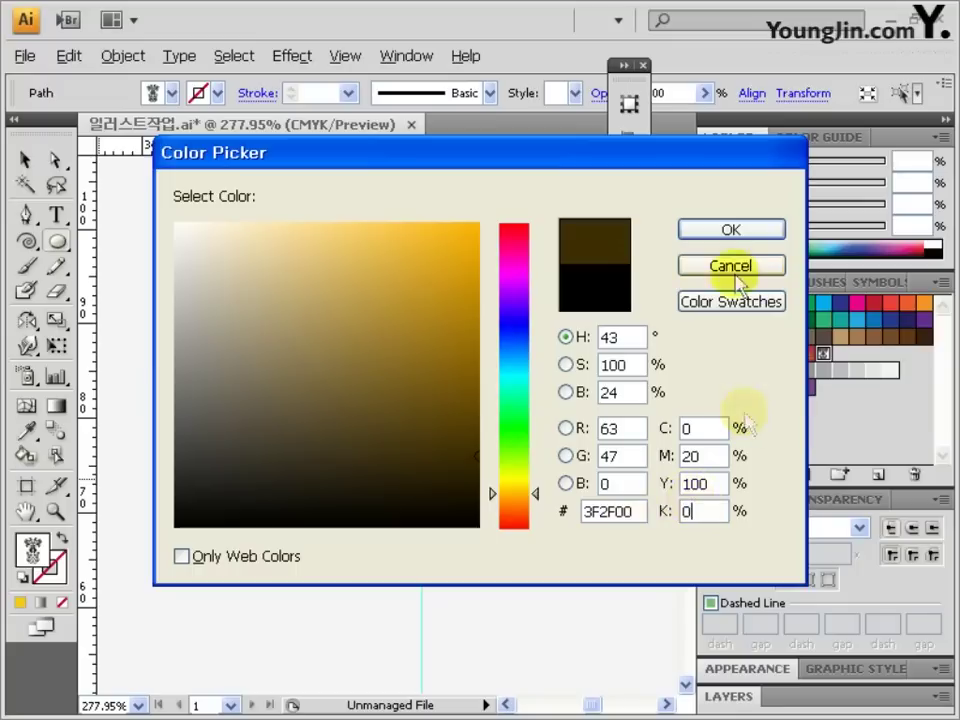
{"action": "left_click", "coordinate": [731, 229]}
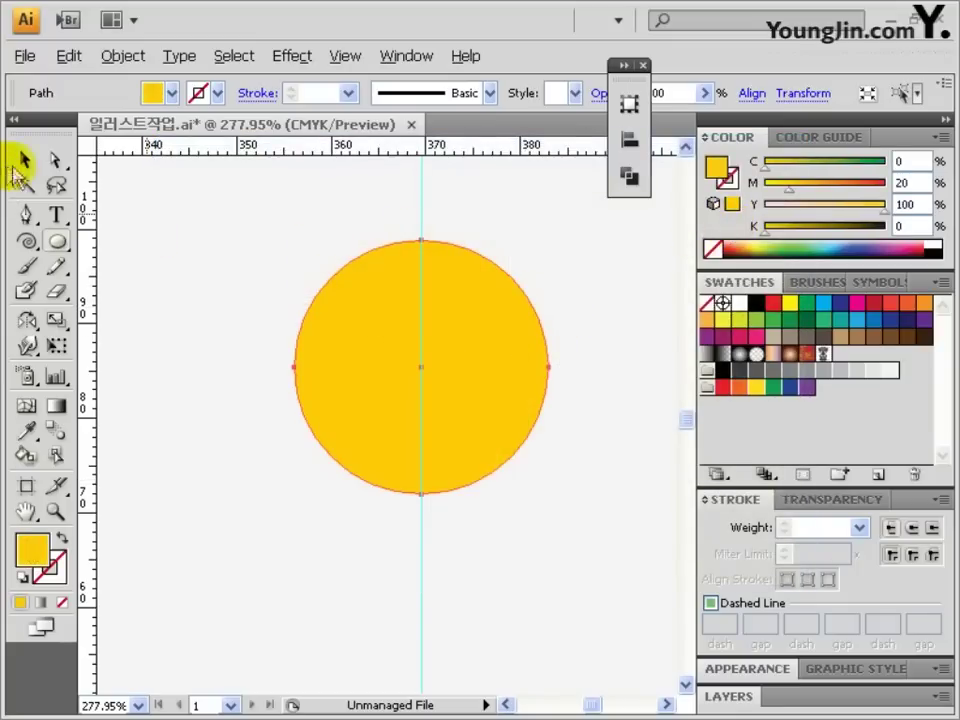
- Narrow the yellow circle symmetrically to about 23 mm wide and raise its bottom anchor point about 3 mm to flatten the base
{"action": "left_click", "coordinate": [22, 162]}
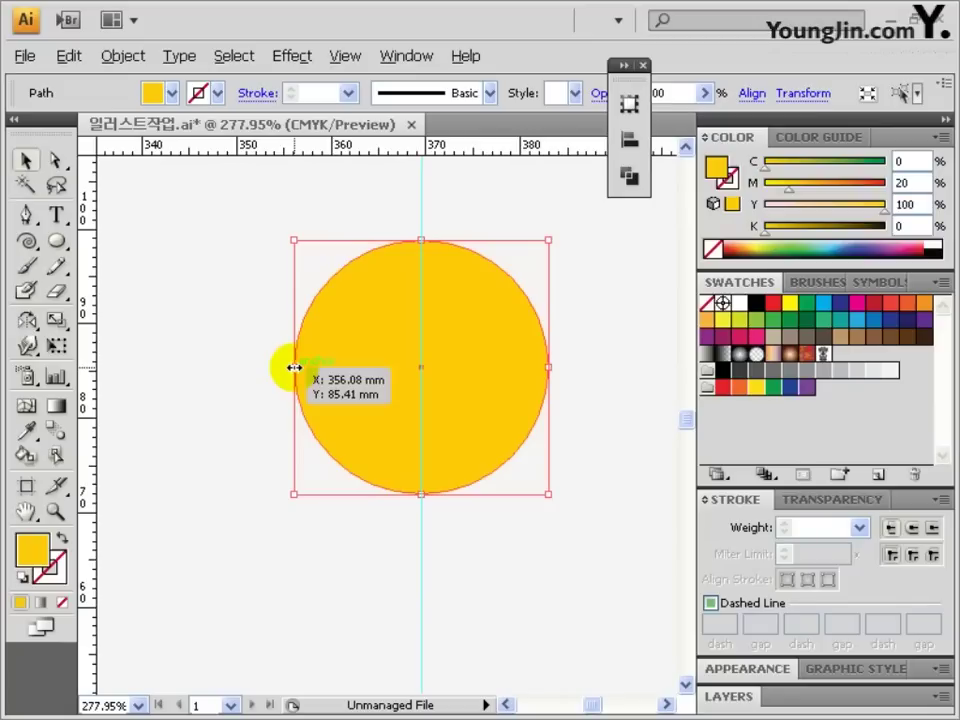
{"action": "mouse_move", "coordinate": [294, 368]}
{"action": "left_mouse_down"}
{"action": "mouse_move", "coordinate": [328, 372]}
{"action": "mouse_move", "coordinate": [313, 369]}
{"action": "left_mouse_up"}
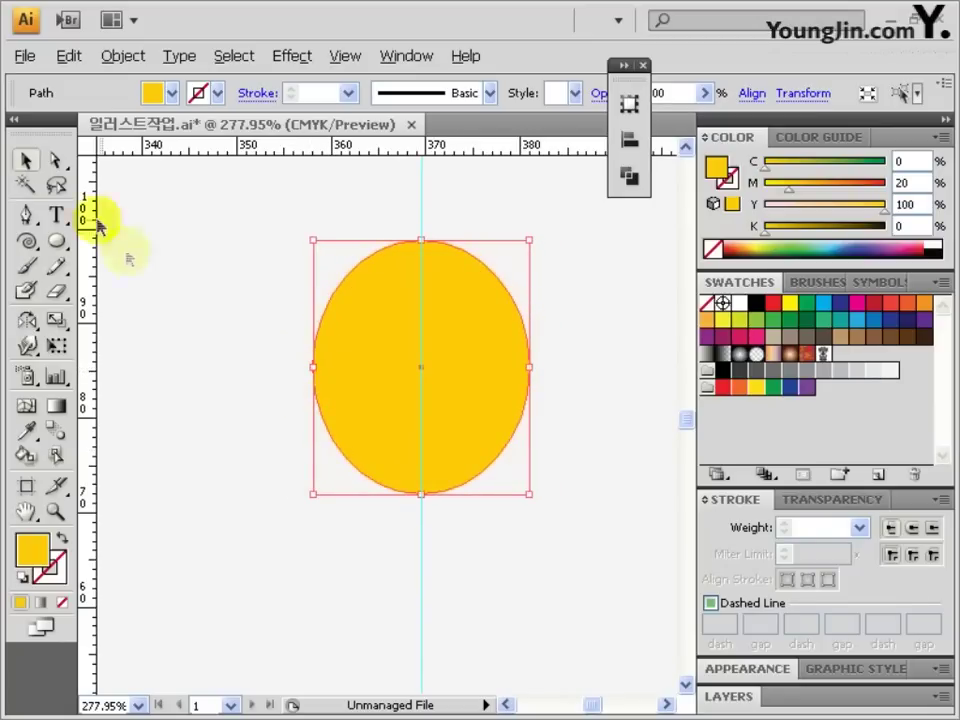
{"action": "left_click", "coordinate": [55, 160]}
{"action": "left_click", "coordinate": [422, 495]}
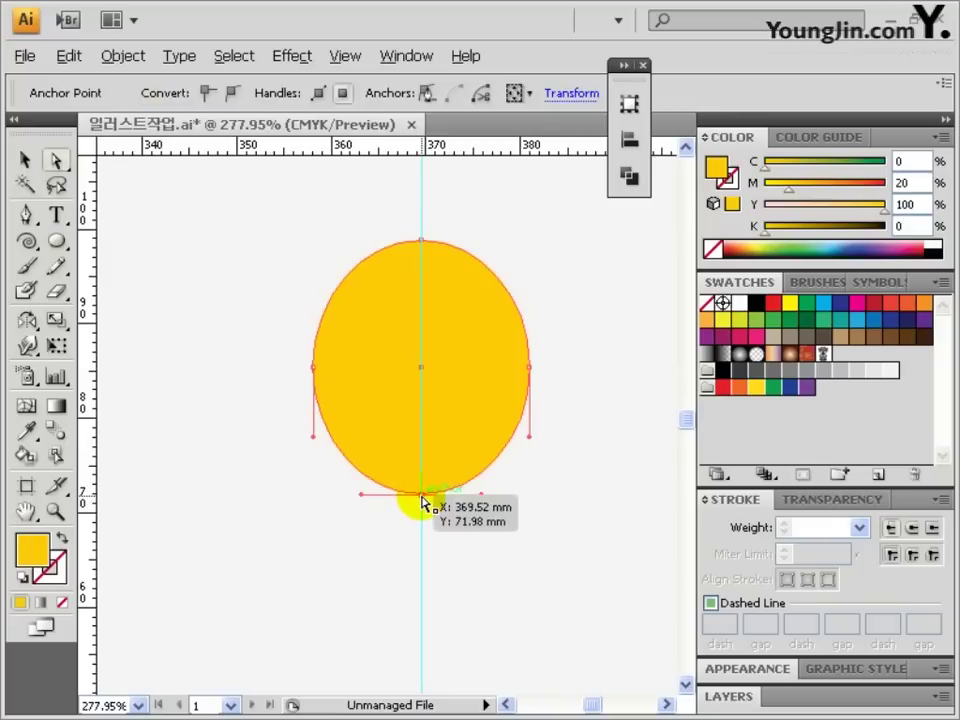
{"action": "left_click_drag", "start_coordinate": [421, 496], "coordinate": [428, 466]}
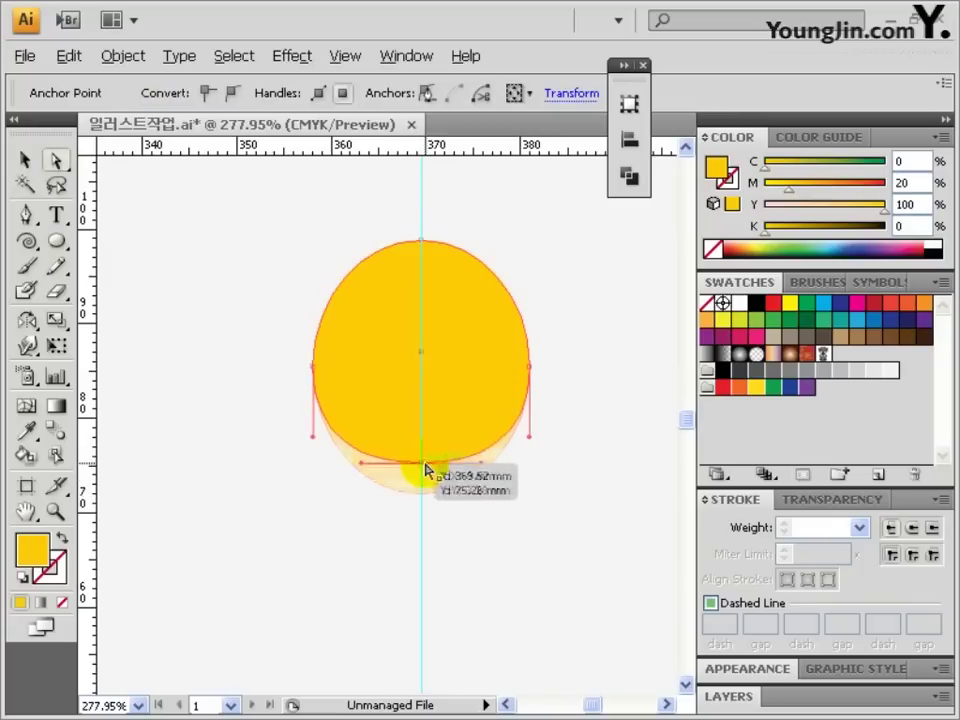
{"action": "left_click", "coordinate": [200, 320]}
- Draw a downward-bowing curve without fill or stroke across the middle of the yellow shape, from one side edge to the other
{"action": "left_click", "coordinate": [26, 214]}
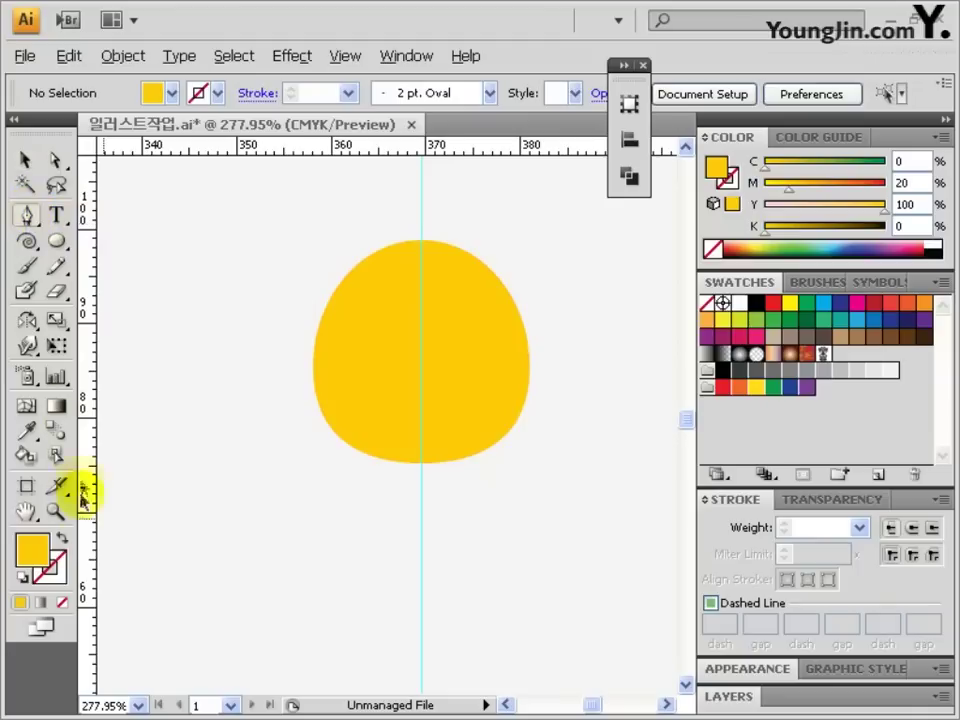
{"action": "left_click", "coordinate": [62, 603]}
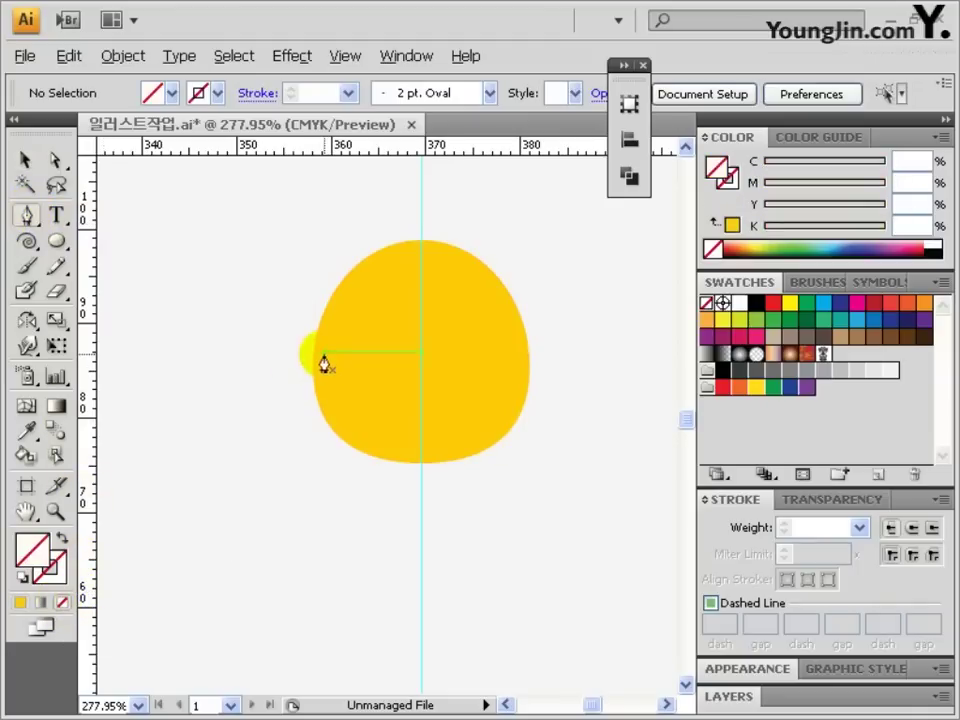
{"action": "left_click", "coordinate": [313, 352]}
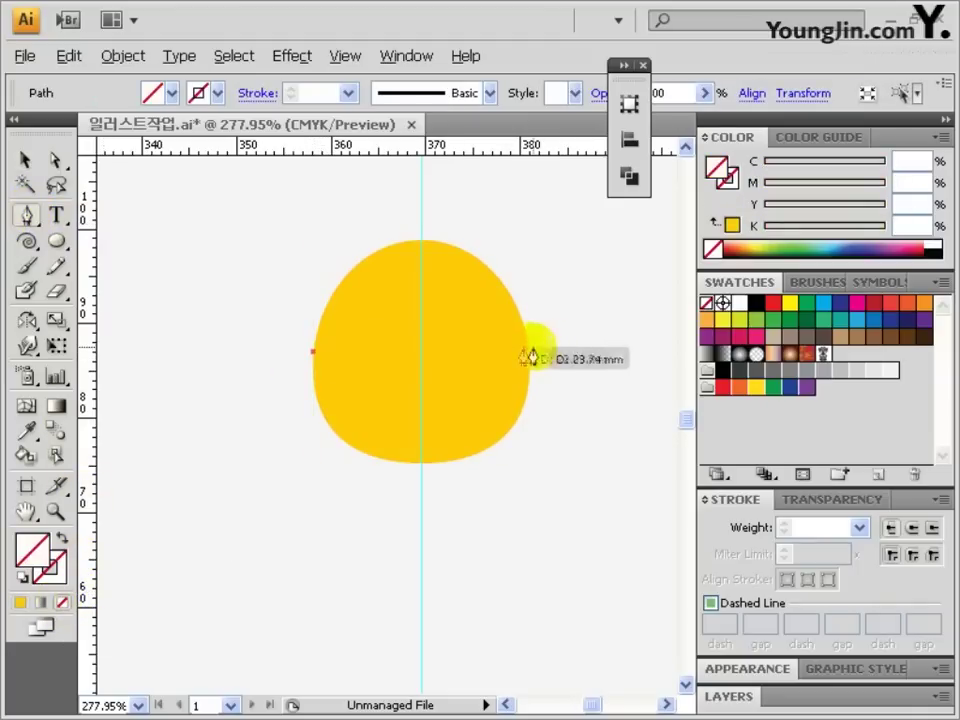
{"action": "left_click_drag", "start_coordinate": [554, 327], "coordinate": [641, 326]}
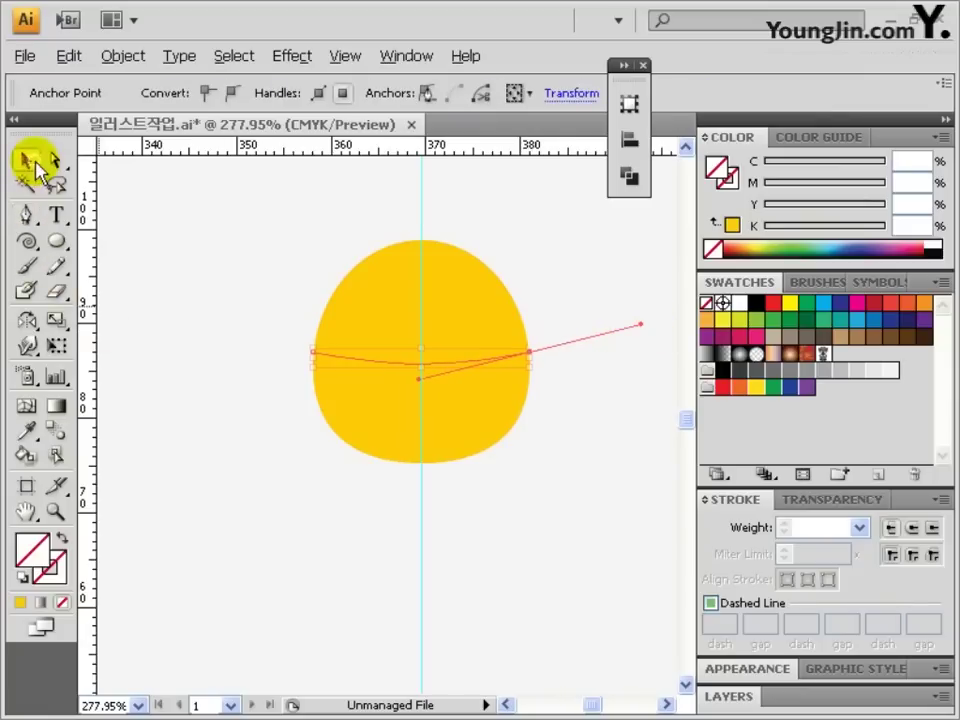
- Divide the yellow shape along the curved path with Pathfinder and ungroup the resulting pieces
{"action": "left_click", "coordinate": [25, 160]}
{"action": "left_click_drag", "start_coordinate": [313, 255], "coordinate": [544, 467]}
{"action": "left_click", "coordinate": [630, 102]}
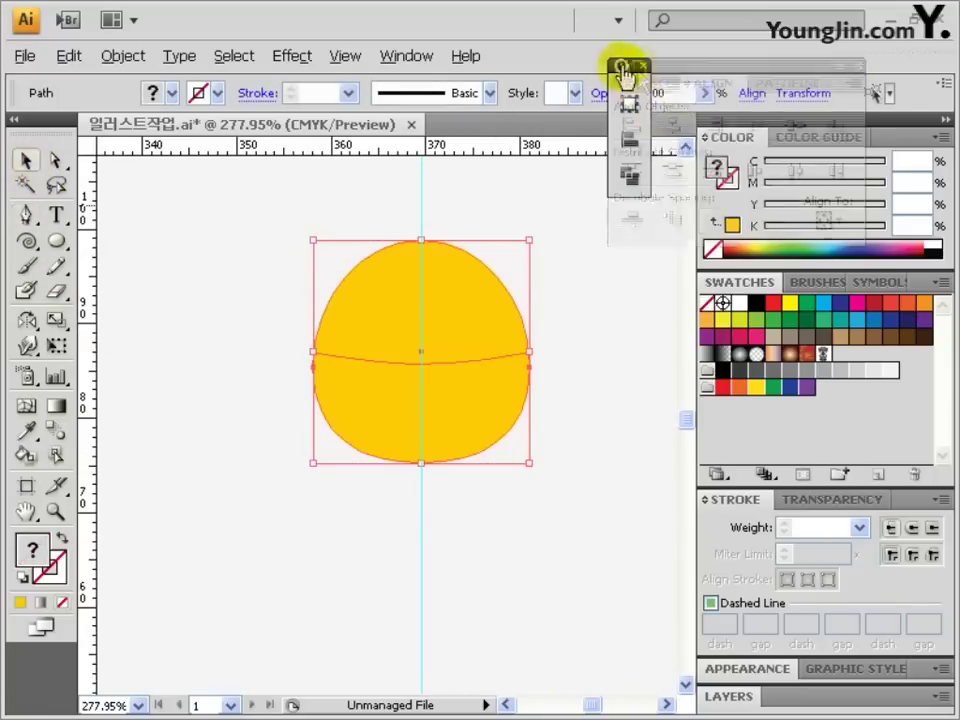
{"action": "left_click", "coordinate": [795, 84]}
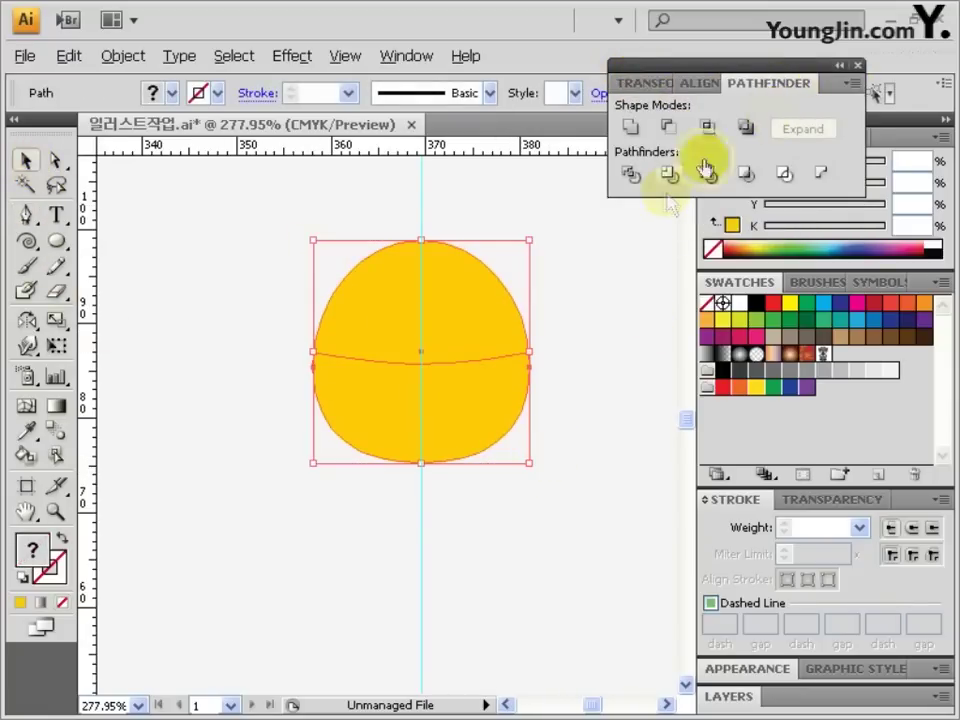
{"action": "left_click", "coordinate": [628, 177]}
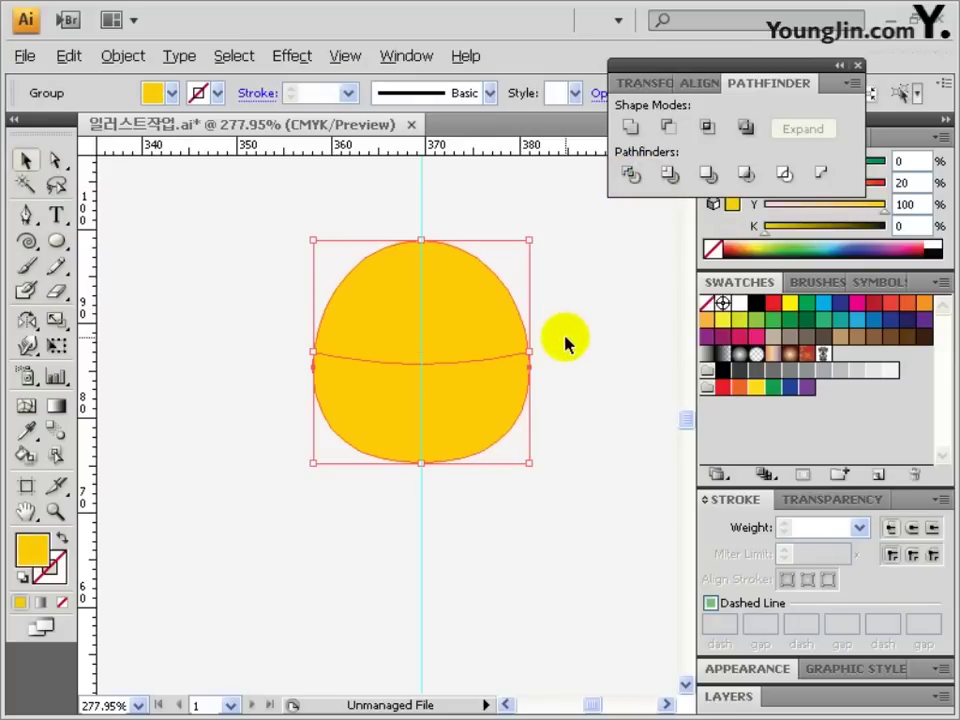
{"action": "right_click", "coordinate": [457, 341]}
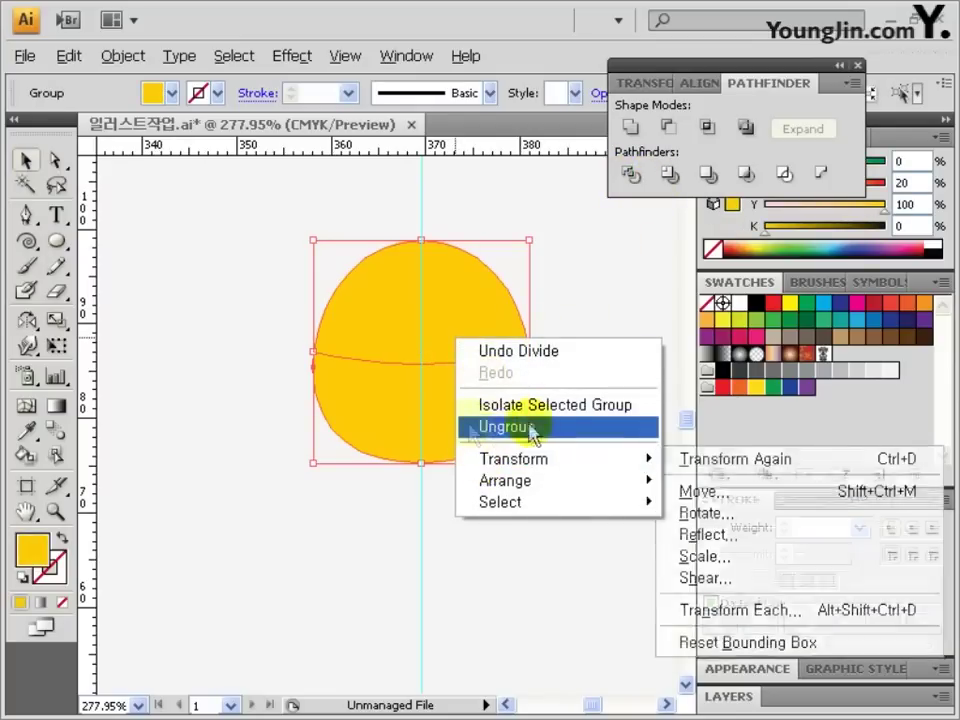
{"action": "left_click", "coordinate": [500, 428]}
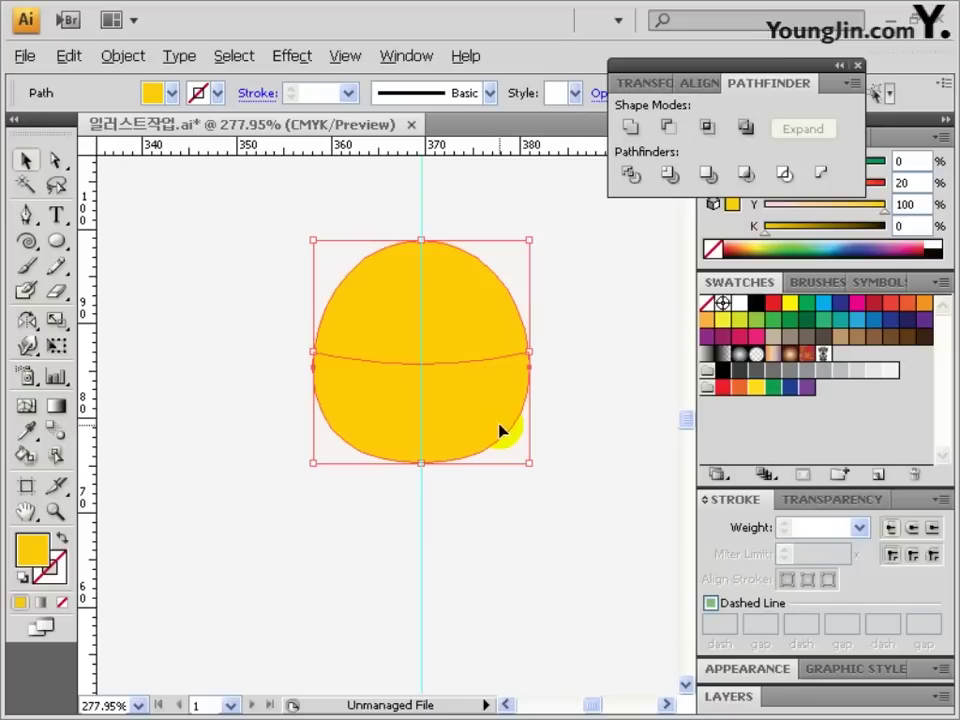
- Select only the upper piece of the yellow shape and nudge it straight up to open a narrow gap
{"action": "left_click", "coordinate": [55, 160]}
{"action": "left_click", "coordinate": [206, 274]}
{"action": "left_click", "coordinate": [326, 316]}
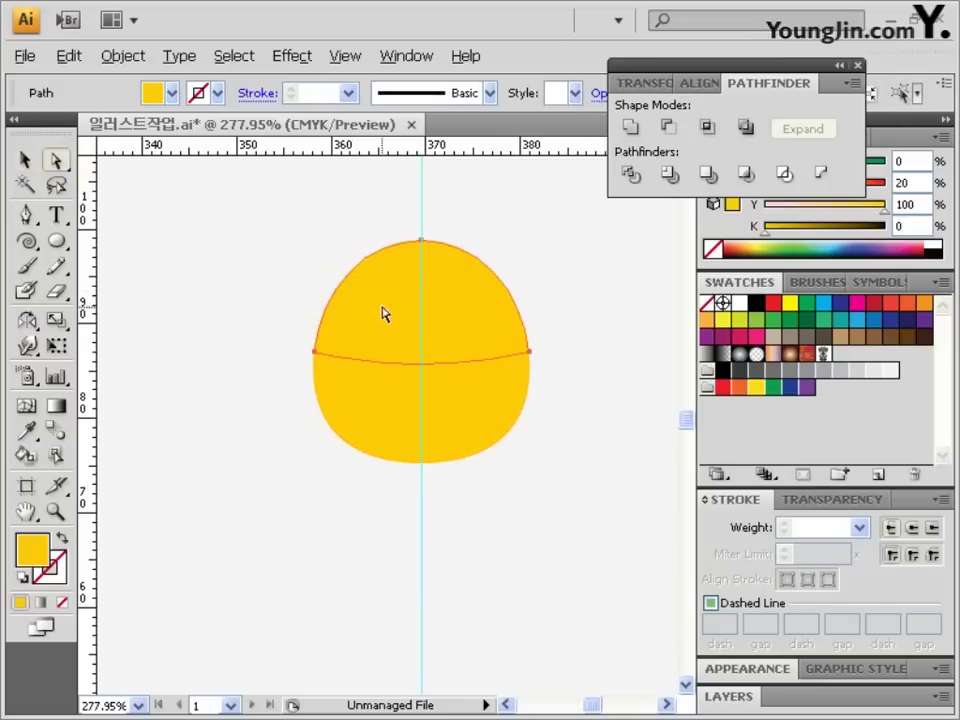
{"action": "key", "text": "Up"}
{"action": "key", "text": "Up"}
{"action": "key", "text": "Up"}
{"action": "key", "text": "Up"}
{"action": "key", "text": "Up"}
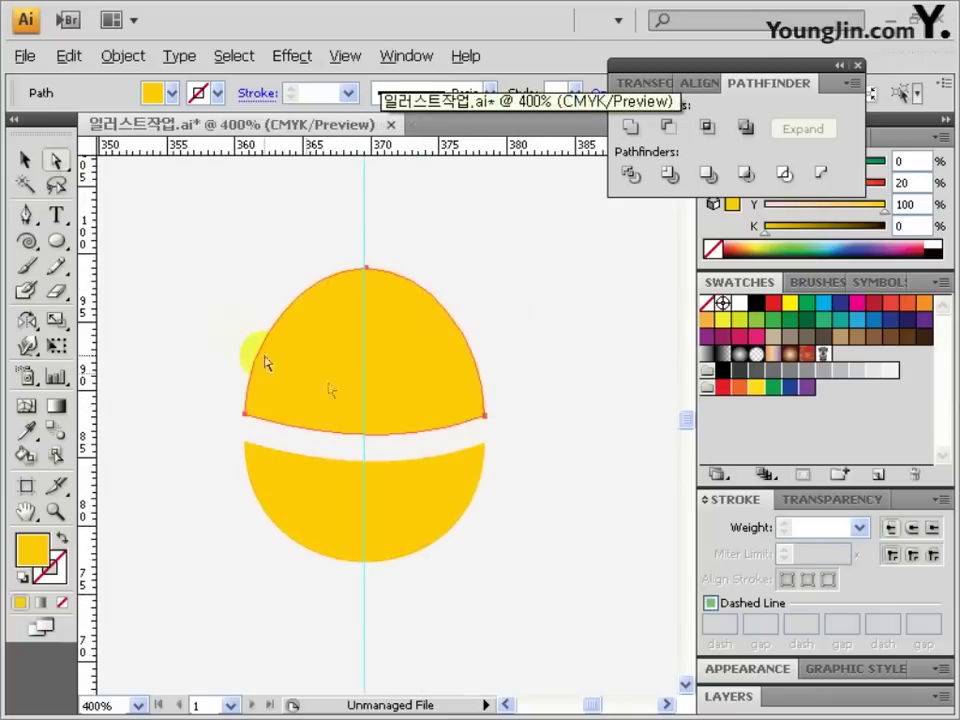
- Draw a black ellipse without a stroke, about 18 mm wide and 2.5 mm high, across the gap and centred on the guide
{"action": "left_click", "coordinate": [57, 246]}
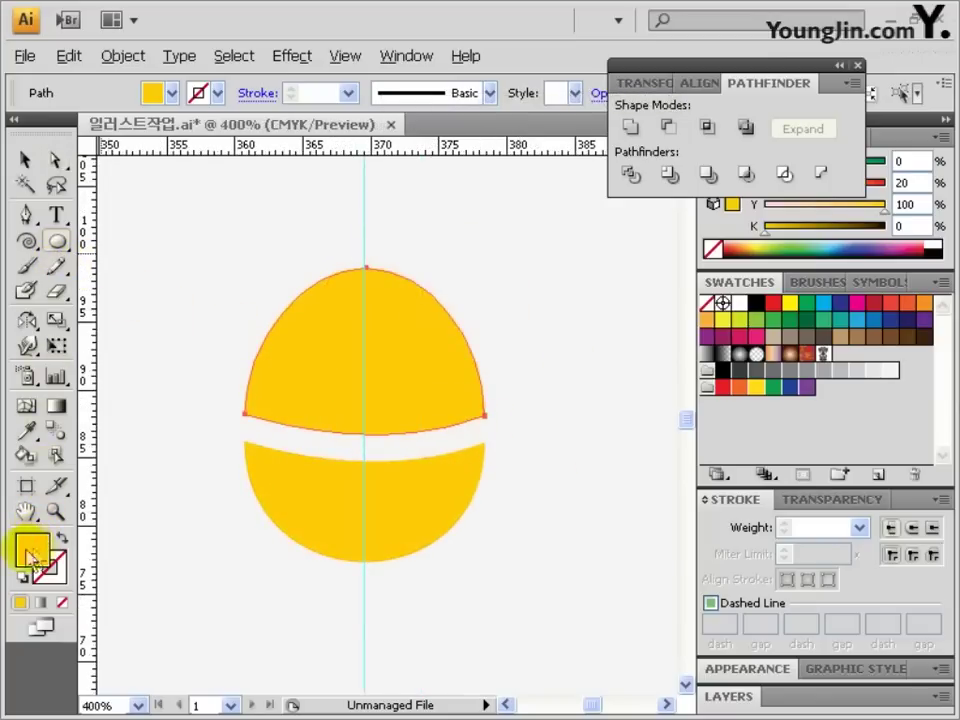
{"action": "left_click", "coordinate": [25, 160]}
{"action": "left_click", "coordinate": [106, 279]}
{"action": "left_click", "coordinate": [57, 243]}
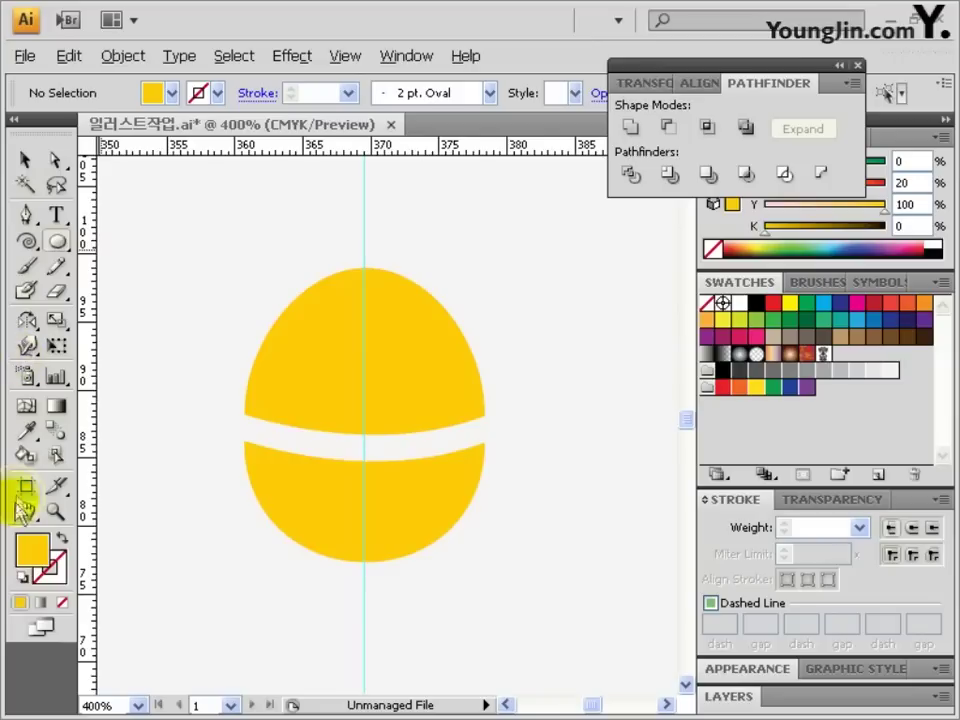
{"action": "double_click", "coordinate": [31, 561]}
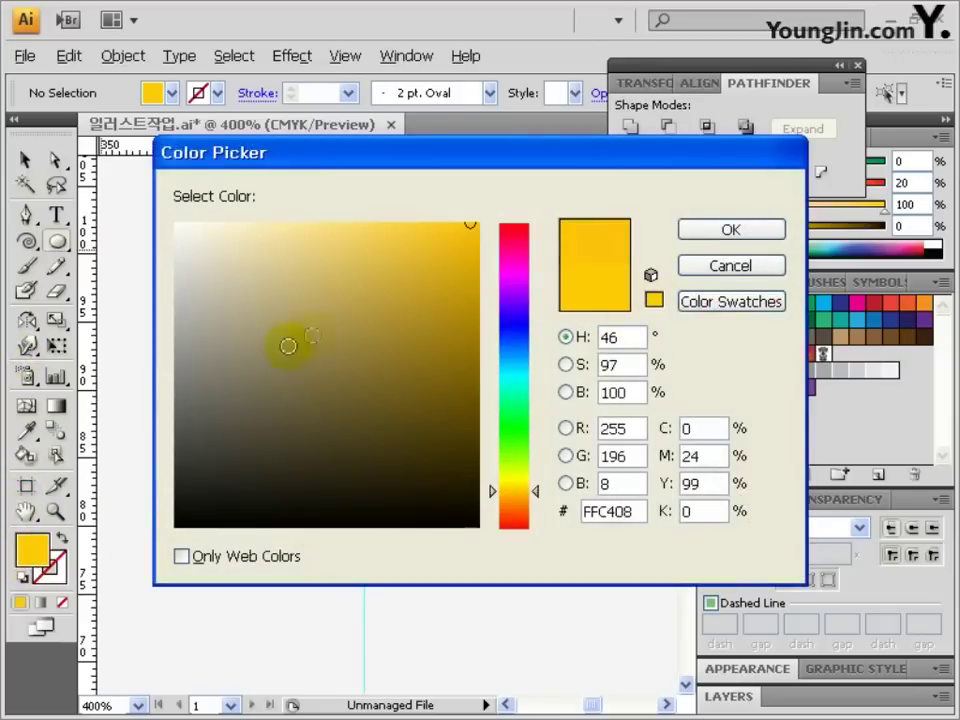
{"action": "left_click", "coordinate": [178, 513]}
{"action": "left_click_drag", "start_coordinate": [178, 513], "coordinate": [176, 527]}
{"action": "left_click", "coordinate": [692, 235]}
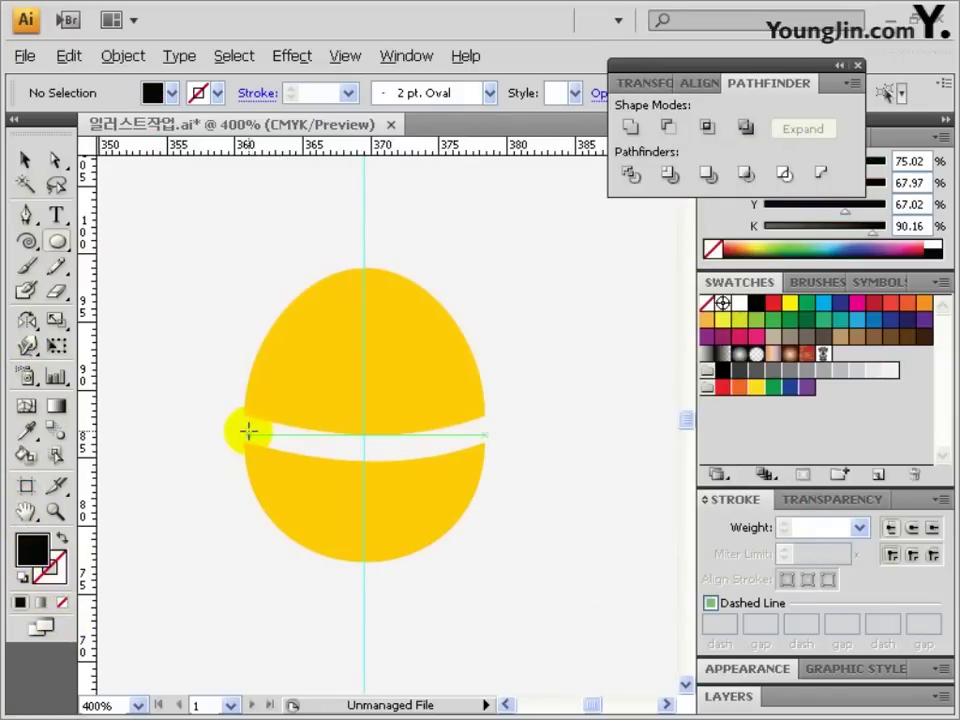
{"action": "left_click_drag", "start_coordinate": [247, 431], "coordinate": [487, 457]}
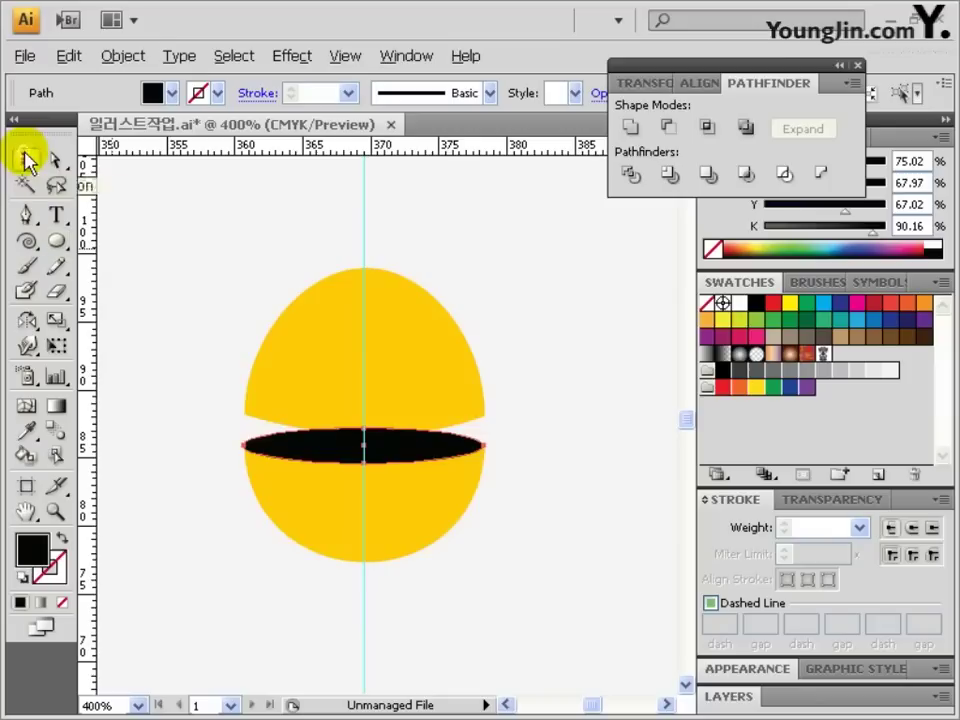
- Send the black ellipse backward behind the yellow pieces and deselect it
{"action": "left_click", "coordinate": [27, 158]}
{"action": "right_click", "coordinate": [383, 460]}
{"action": "mouse_move", "coordinate": [450, 412]}
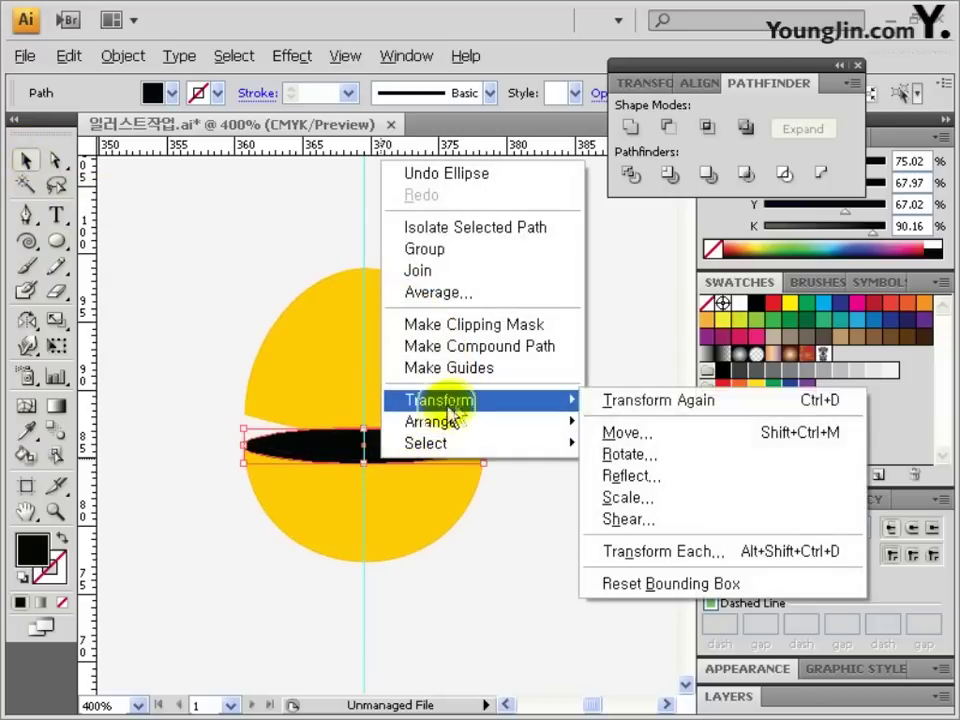
{"action": "mouse_move", "coordinate": [550, 425]}
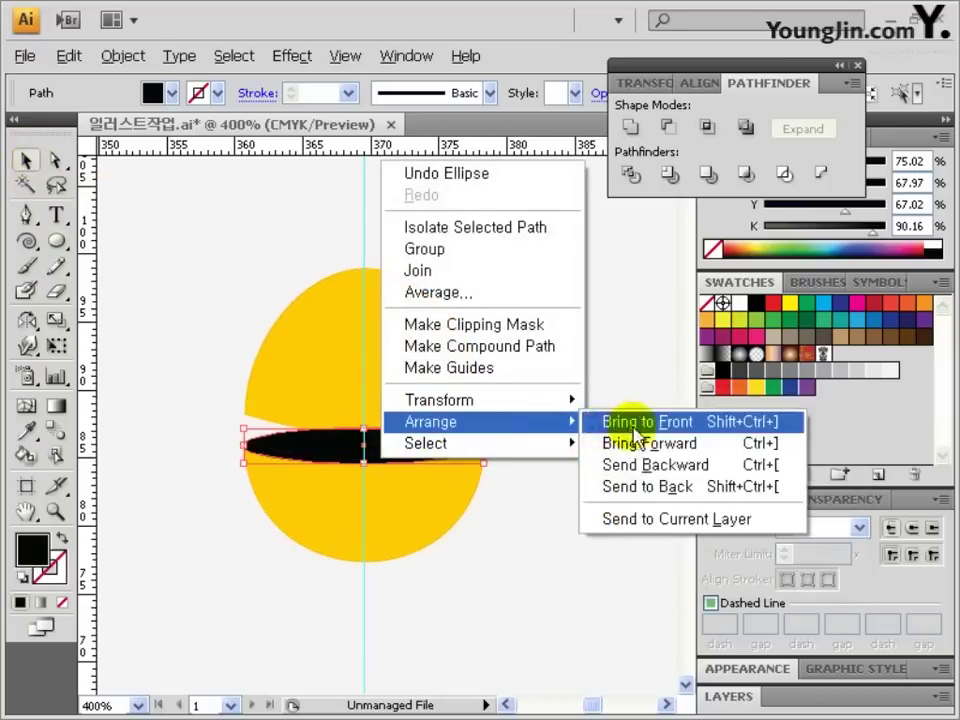
{"action": "left_click", "coordinate": [655, 470]}
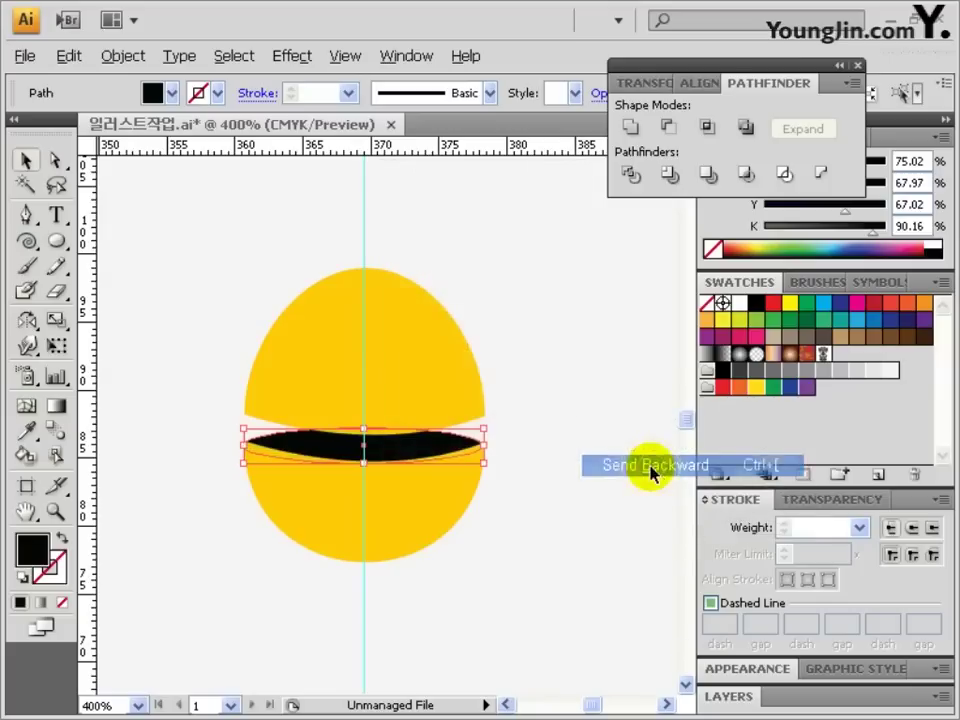
{"action": "left_click", "coordinate": [197, 407]}
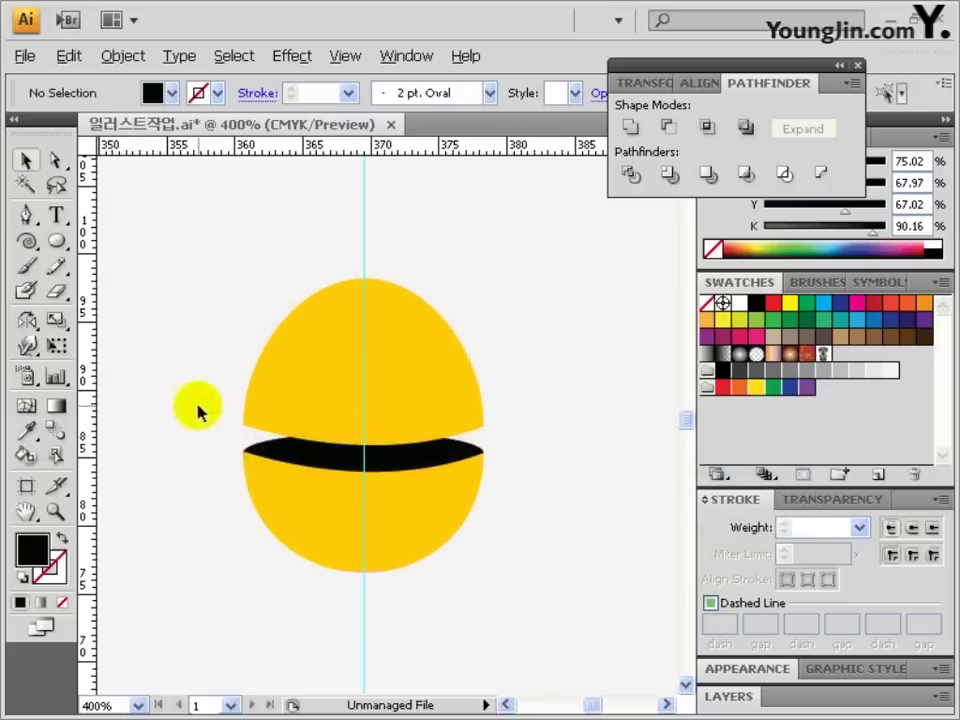
- Draw a black, strokeless hair shape with spiky tips, about 18 mm wide, over the top of the upper yellow piece with the Pen tool
{"action": "left_click", "coordinate": [26, 212]}
{"action": "left_click", "coordinate": [62, 602]}
{"action": "left_click", "coordinate": [52, 570]}
{"action": "left_click", "coordinate": [21, 602]}
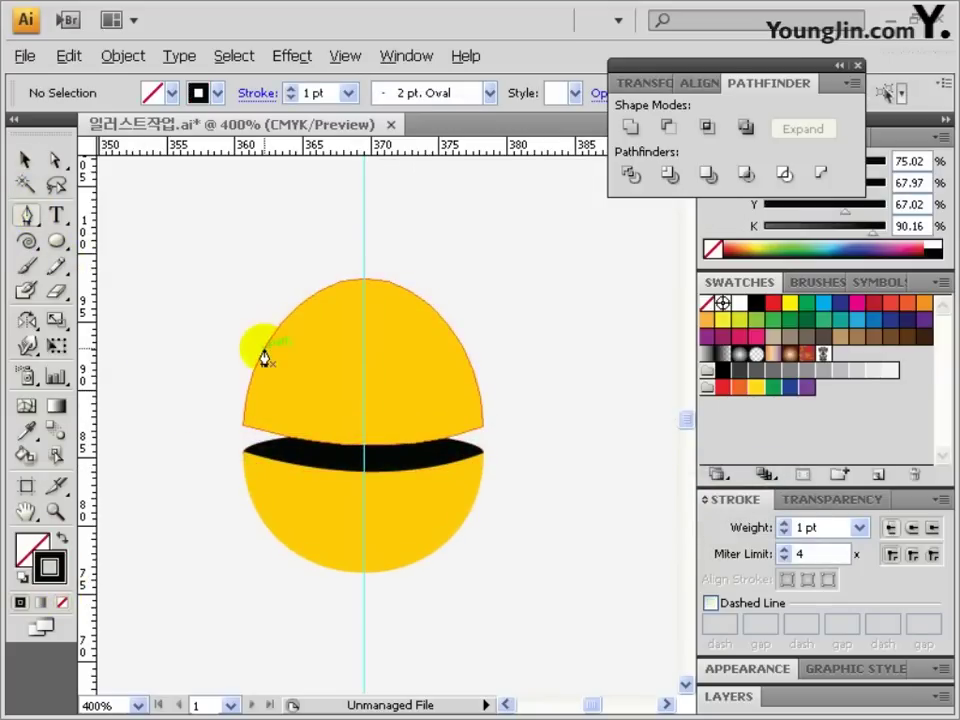
{"action": "left_click", "coordinate": [264, 348]}
{"action": "left_click", "coordinate": [288, 316]}
{"action": "left_click_drag", "start_coordinate": [236, 331], "coordinate": [223, 355]}
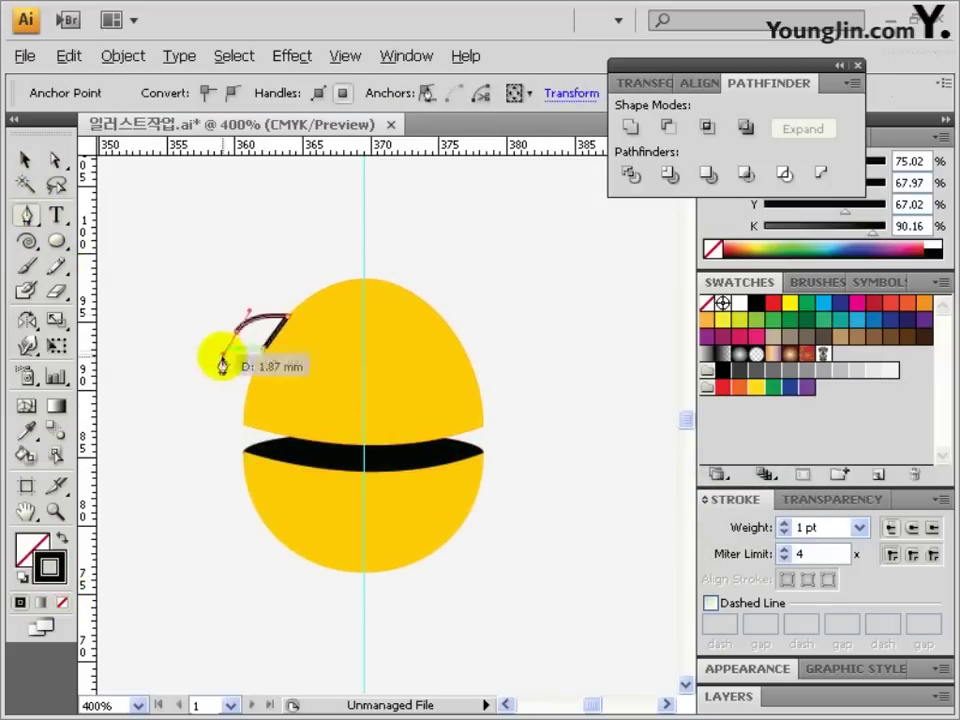
{"action": "left_click", "coordinate": [236, 331]}
{"action": "left_click_drag", "start_coordinate": [287, 290], "coordinate": [312, 298]}
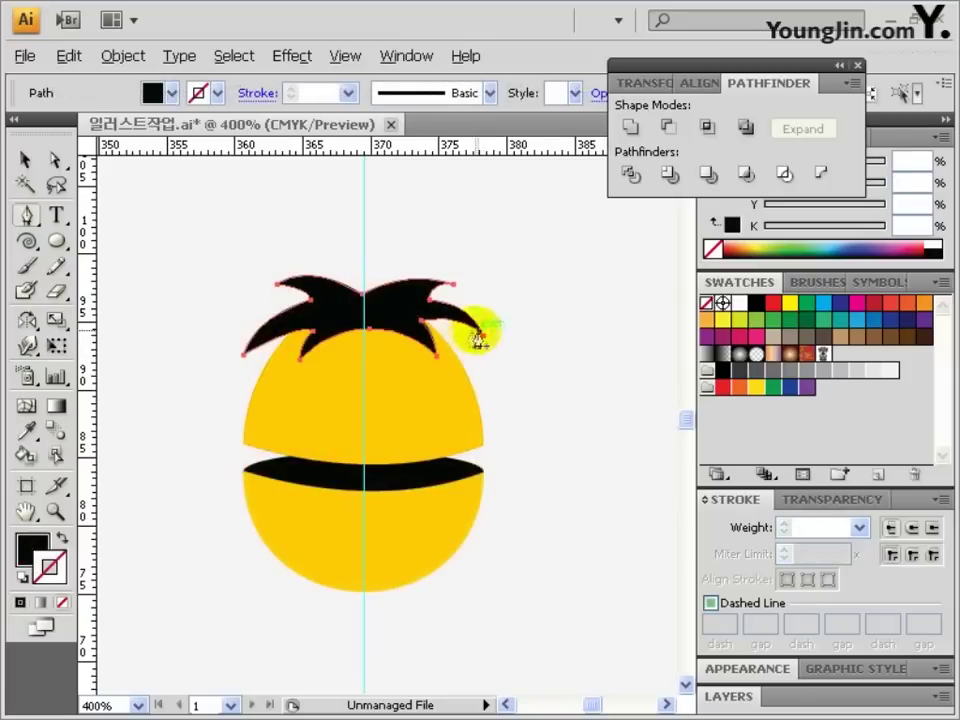
- Add two black round eyes about 2 mm across and a smaller nose on the guide, then group the whole head
{"action": "left_click", "coordinate": [60, 242]}
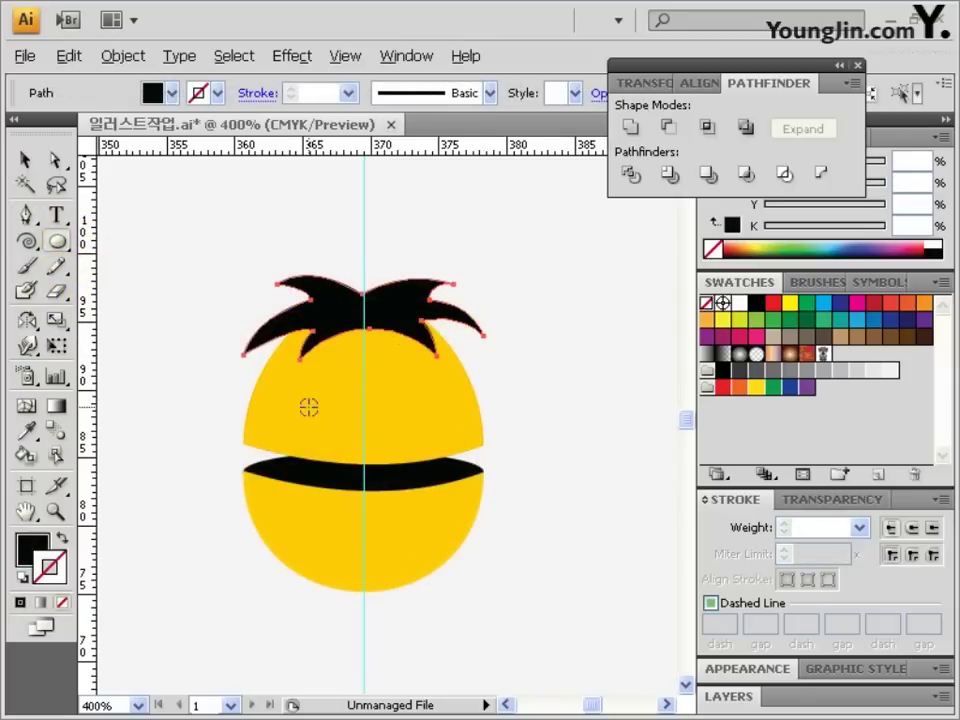
{"action": "left_click_drag", "start_coordinate": [305, 388], "coordinate": [329, 409]}
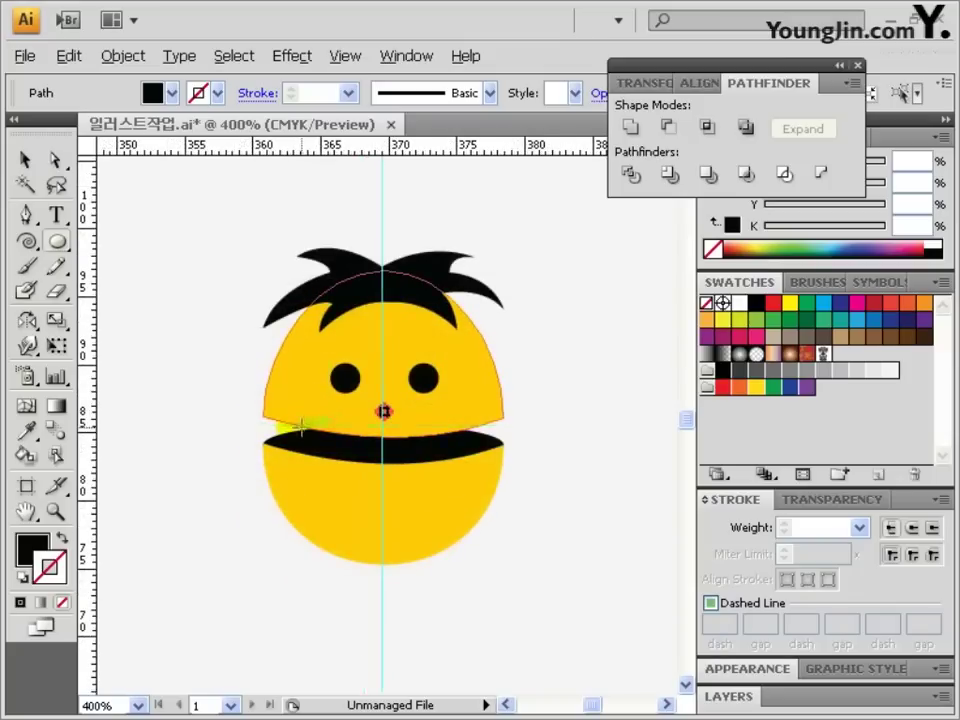
{"action": "left_click", "coordinate": [26, 160]}
{"action": "left_click_drag", "start_coordinate": [231, 229], "coordinate": [557, 590]}
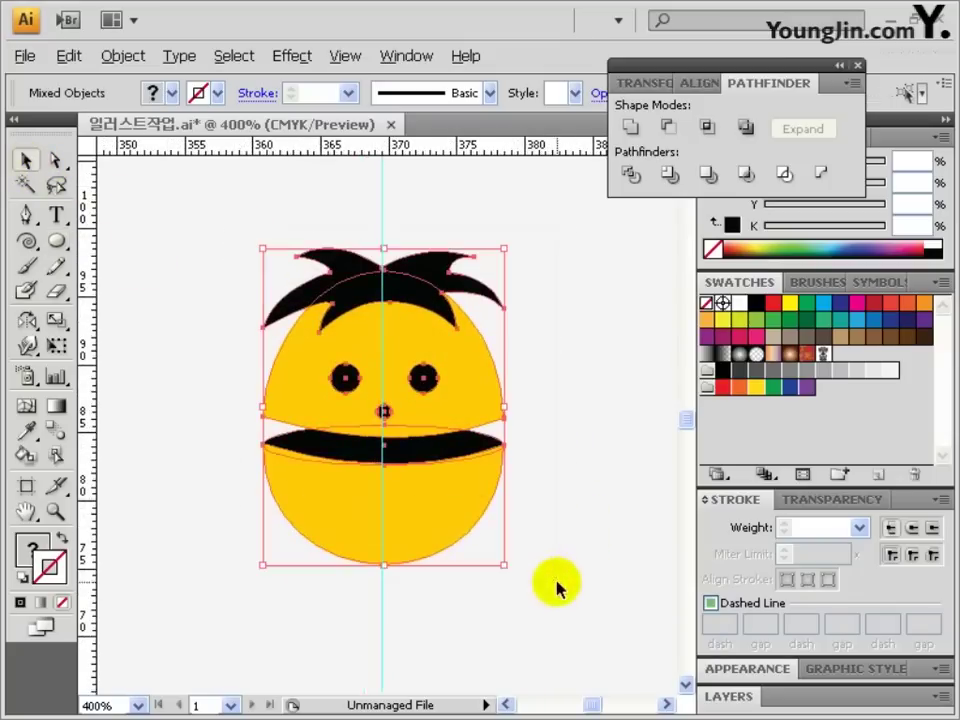
{"action": "key", "text": "ctrl+g"}
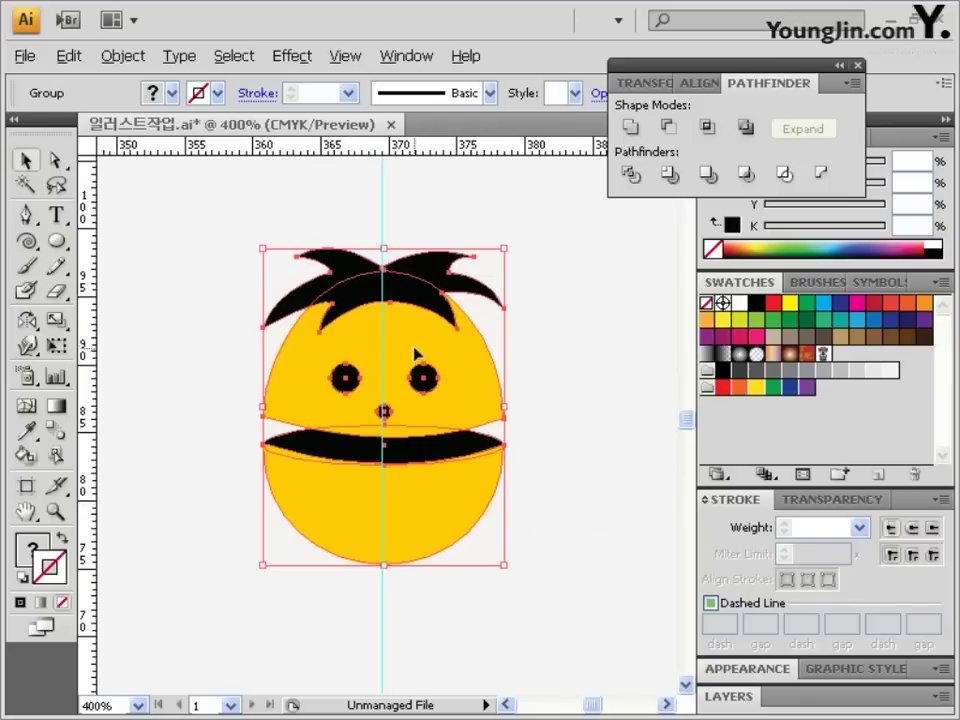
{"action": "left_click", "coordinate": [443, 605]}
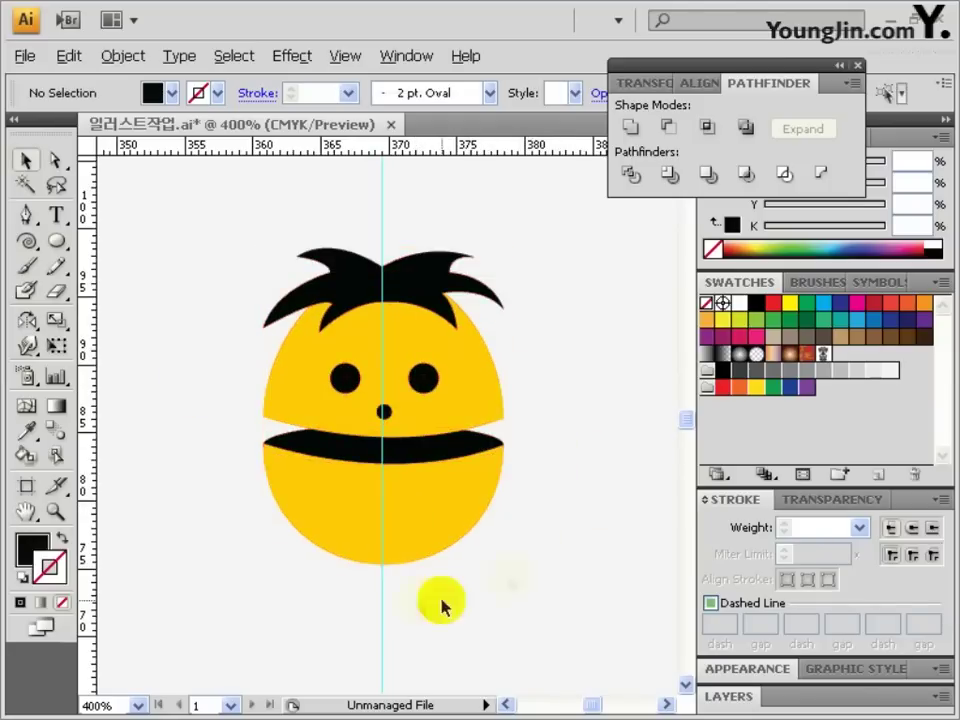
- Set the fill colour to green with C 70, M 0, Y 100 and K 0, without a stroke
{"action": "left_click_drag", "start_coordinate": [432, 591], "coordinate": [401, 437]}
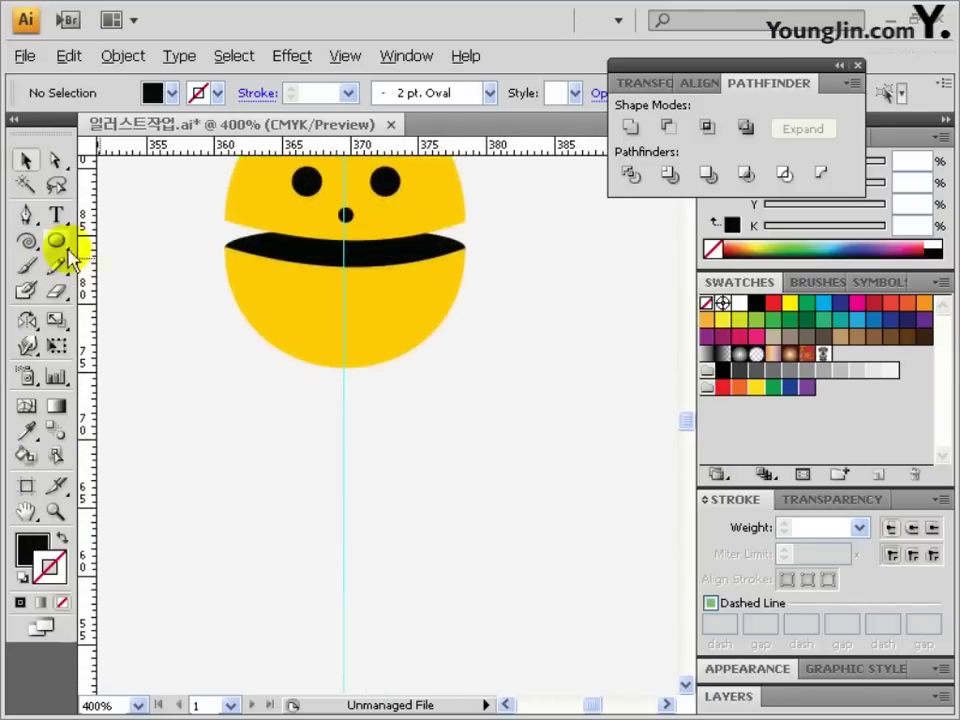
{"action": "left_click", "coordinate": [27, 546]}
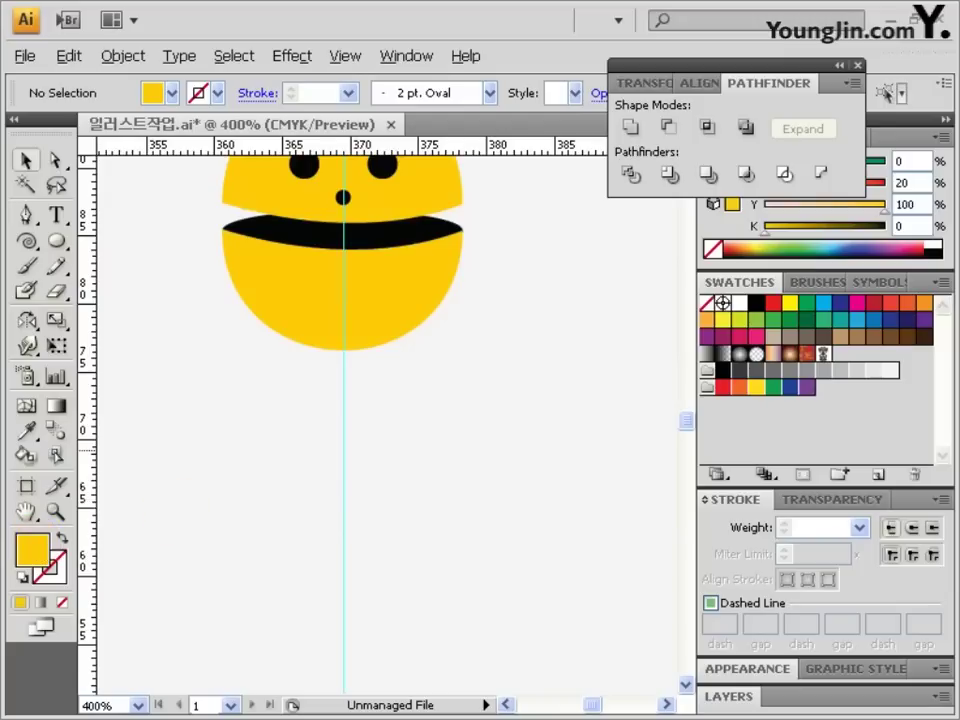
{"action": "left_click_drag", "start_coordinate": [908, 161], "coordinate": [881, 158]}
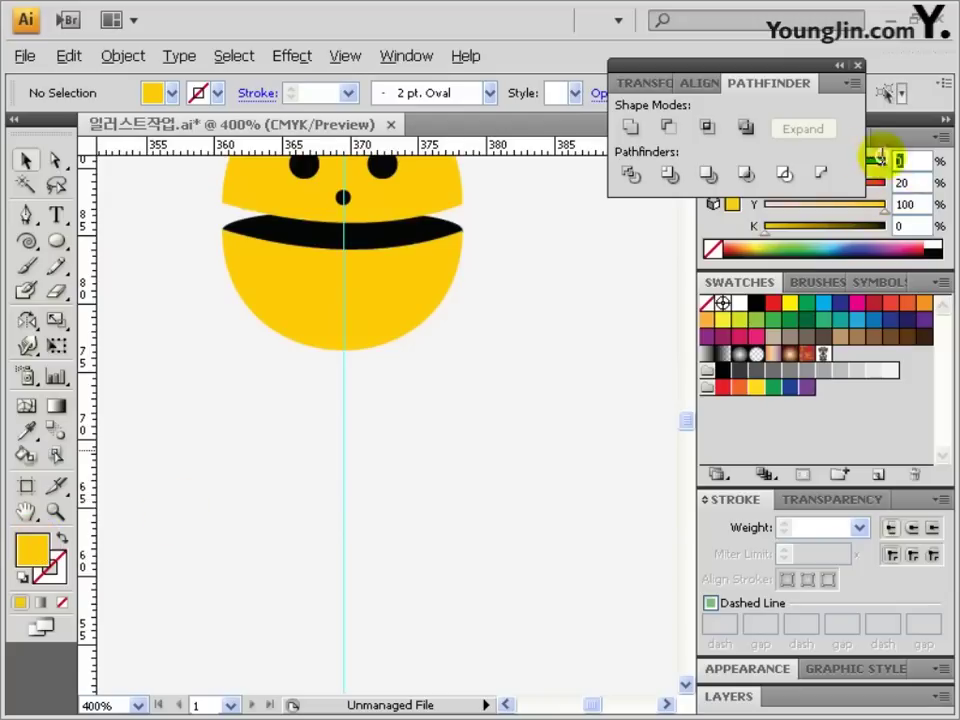
{"action": "type", "text": "70"}
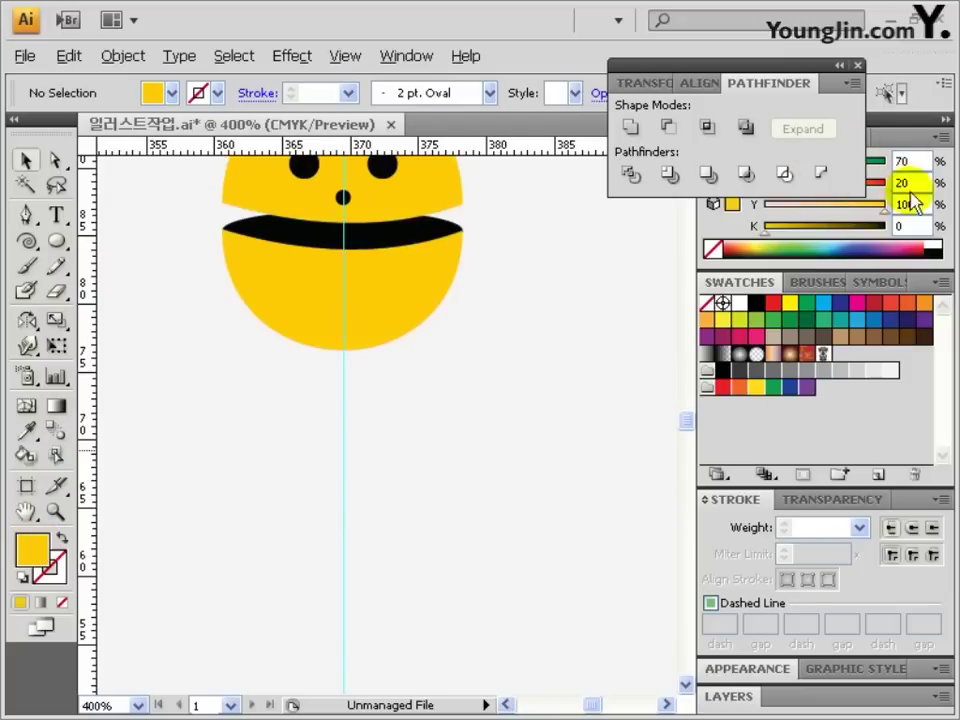
{"action": "key", "text": "Tab"}
{"action": "type", "text": "0"}
{"action": "key", "text": "Tab"}
- Draw the left half of the green body with arm, leg and foot against the guide below the mouth, about 11 mm high, and deselect it
{"action": "left_click", "coordinate": [24, 214]}
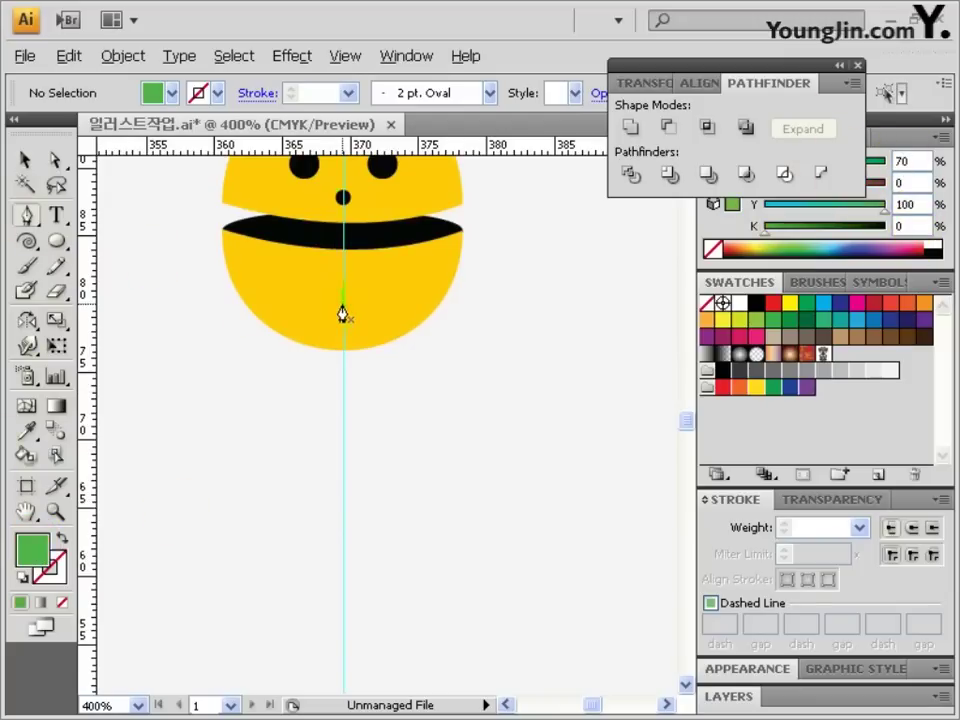
{"action": "left_click", "coordinate": [343, 300]}
{"action": "left_click_drag", "start_coordinate": [220, 305], "coordinate": [190, 333]}
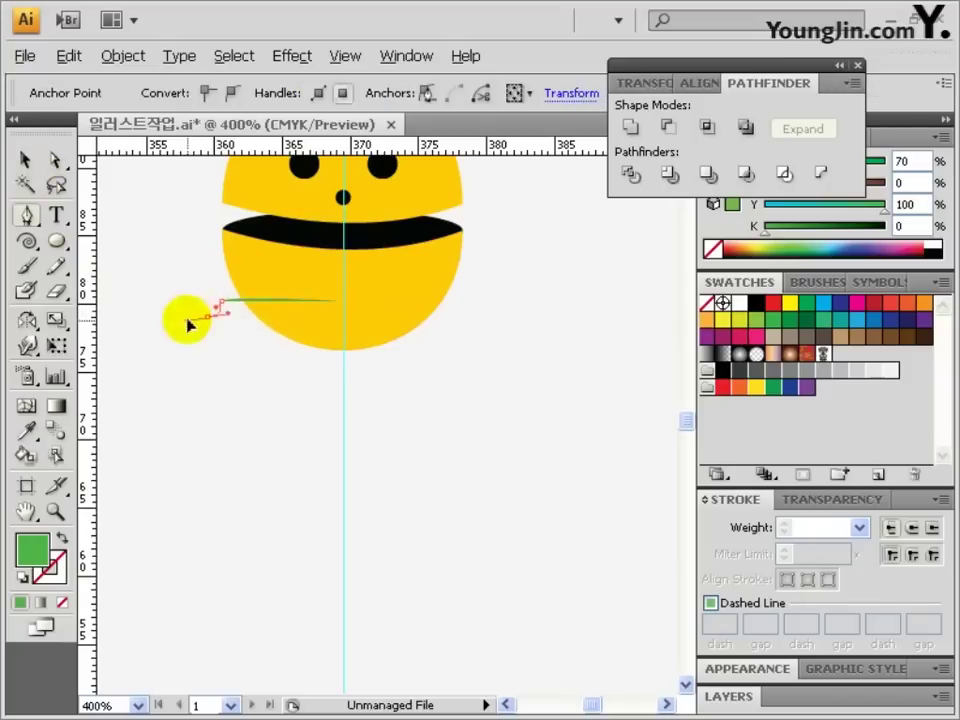
{"action": "left_click_drag", "start_coordinate": [189, 321], "coordinate": [214, 311]}
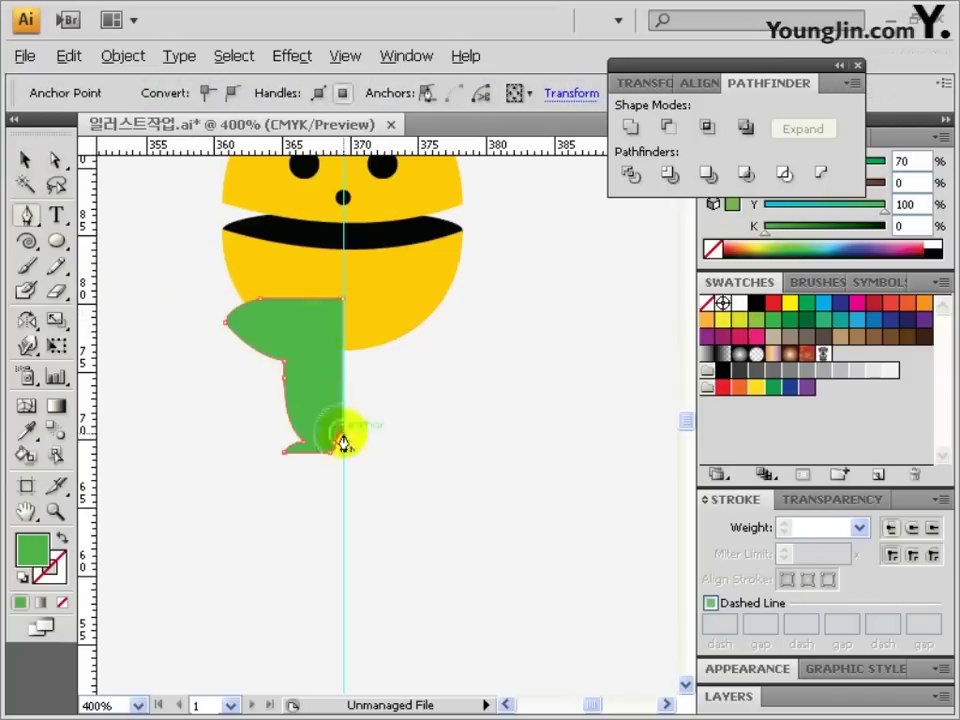
{"action": "left_click", "coordinate": [344, 316]}
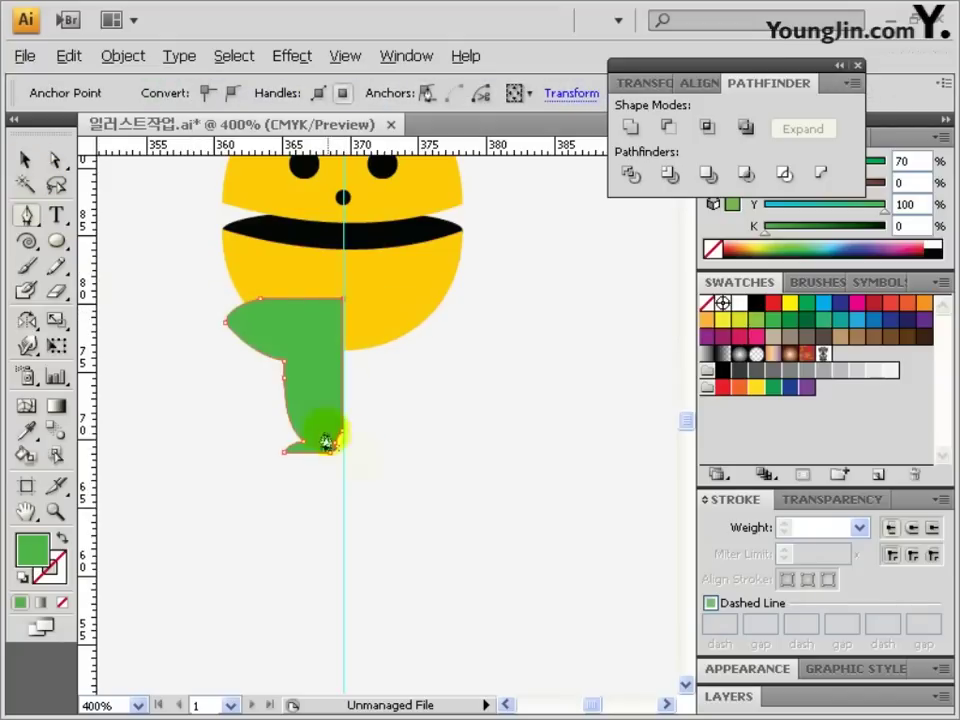
{"action": "left_click", "coordinate": [26, 159]}
{"action": "left_click", "coordinate": [215, 428]}
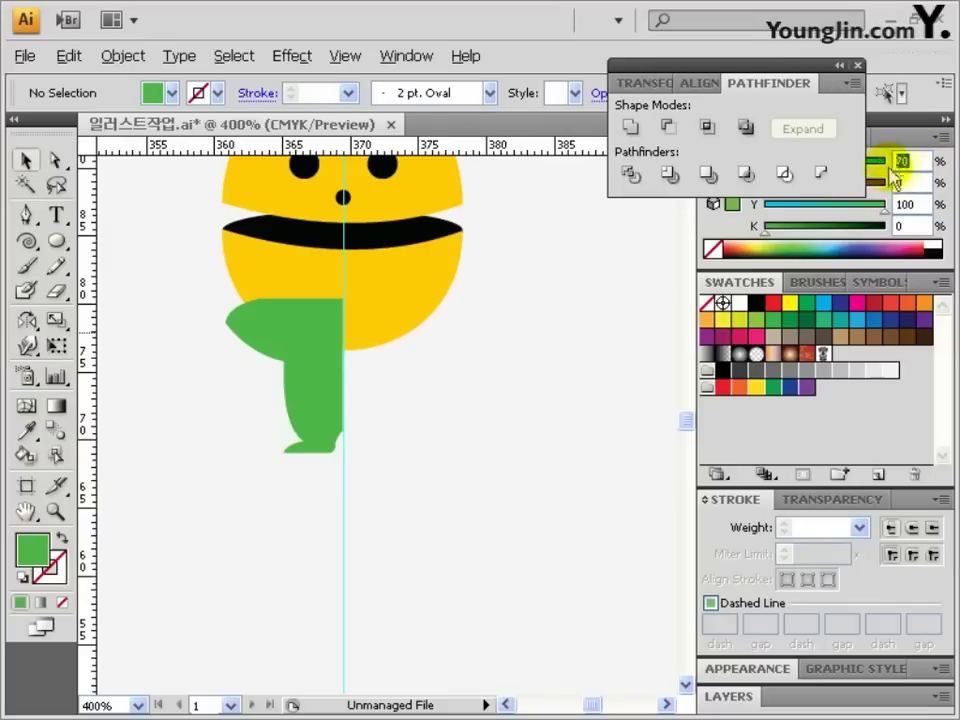
- Set the fill to C 0, M 20, Y 100 and draw a thumbed hand about 3 mm wide at the arm's end with the Pen tool
{"action": "type", "text": "0"}
{"action": "key", "text": "Tab"}
{"action": "type", "text": "20"}
{"action": "key", "text": "Return"}
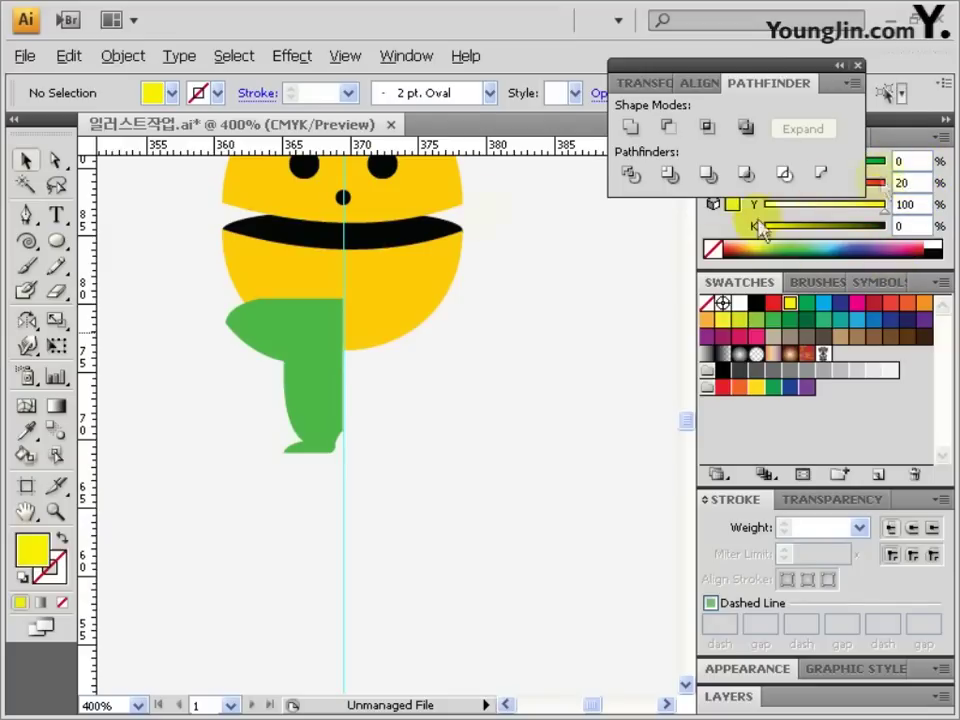
{"action": "left_click", "coordinate": [26, 214]}
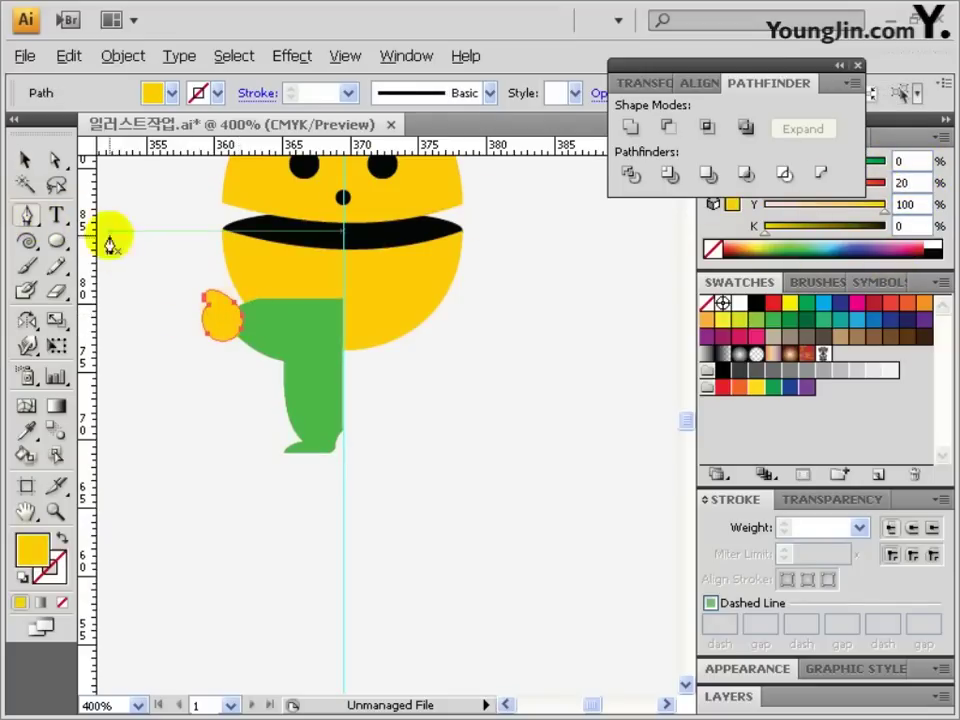
- Select the hand and the green half body and reflect a copy of them across the guide on the vertical axis
{"action": "left_click", "coordinate": [26, 160]}
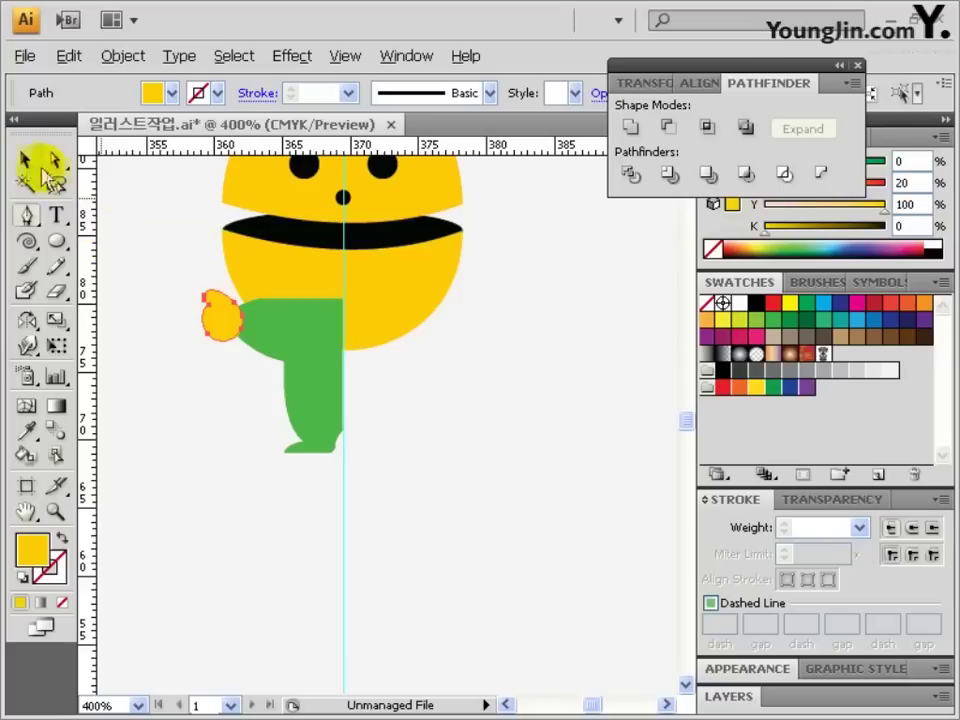
{"action": "left_click", "coordinate": [311, 371], "text": "shift"}
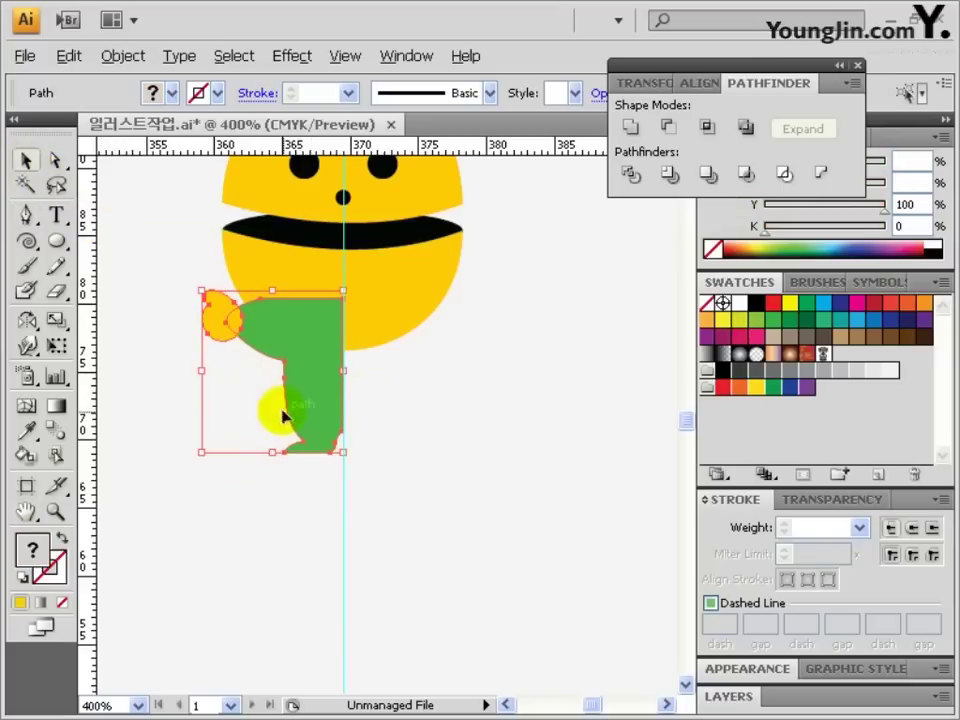
{"action": "left_click", "coordinate": [26, 320]}
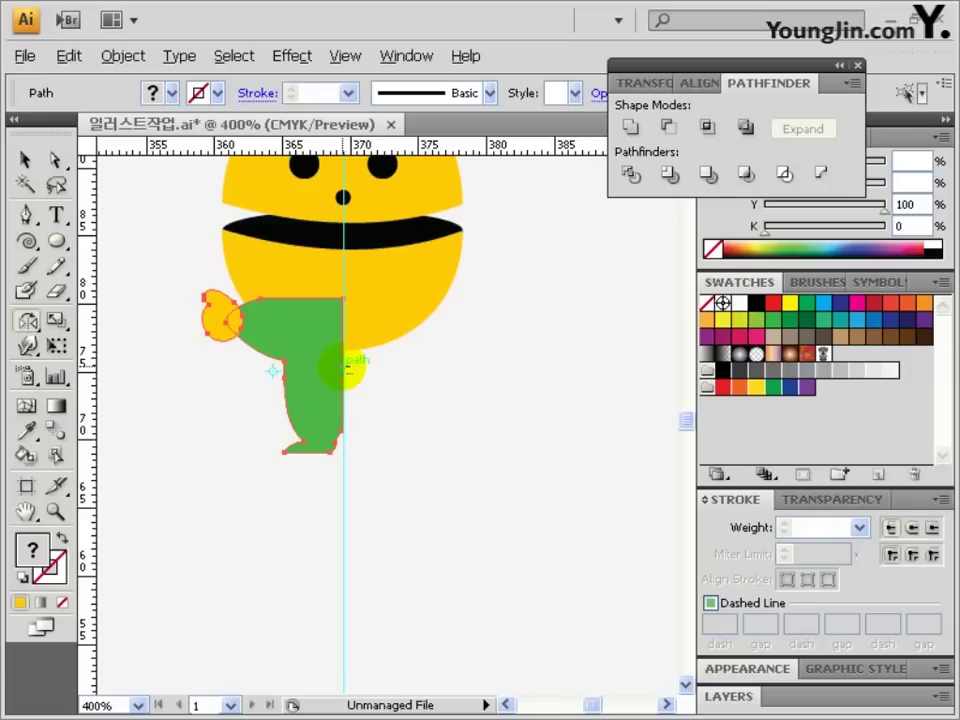
{"action": "left_click", "coordinate": [343, 368], "text": "alt"}
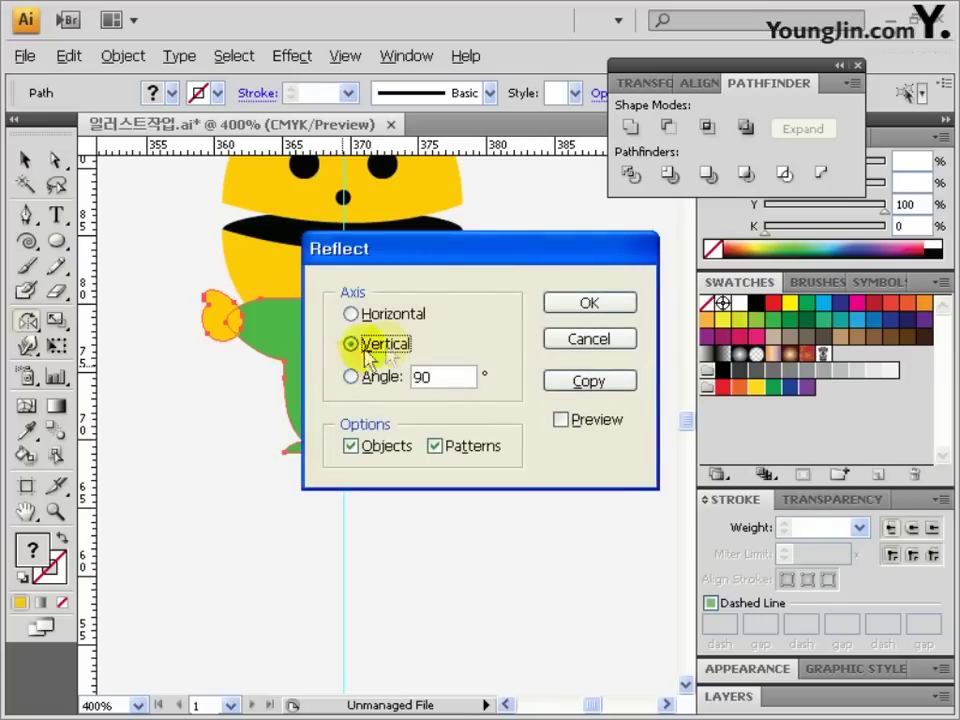
{"action": "left_click", "coordinate": [584, 381]}
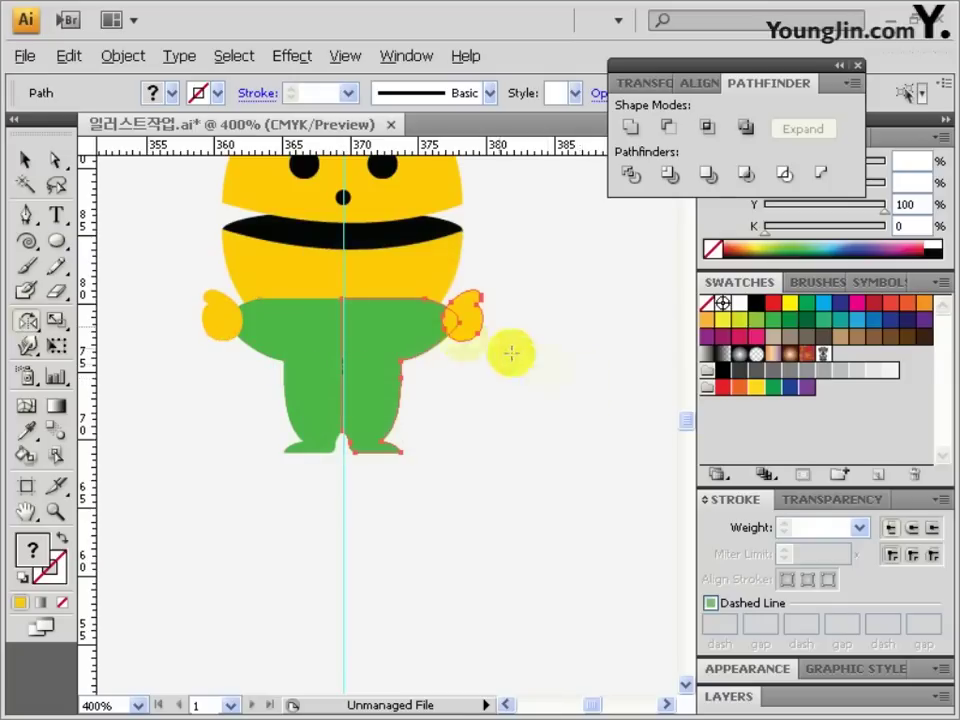
- Select both green body halves and unite them into one shape with Pathfinder
{"action": "left_click", "coordinate": [30, 161]}
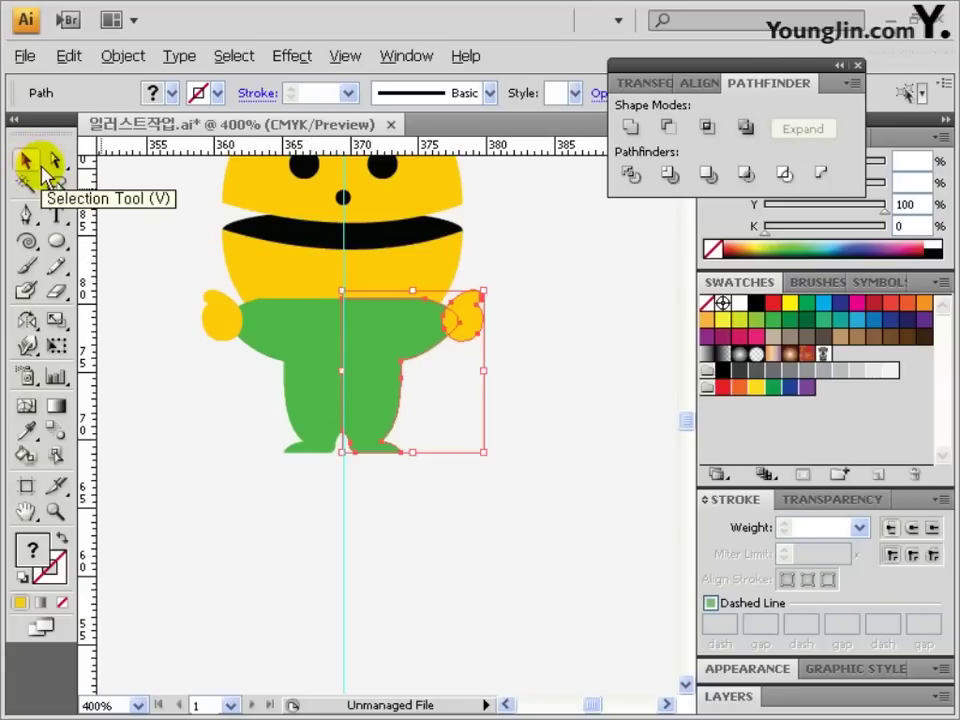
{"action": "left_click", "coordinate": [316, 331]}
{"action": "left_click", "coordinate": [392, 372], "text": "shift"}
{"action": "left_click", "coordinate": [629, 128]}
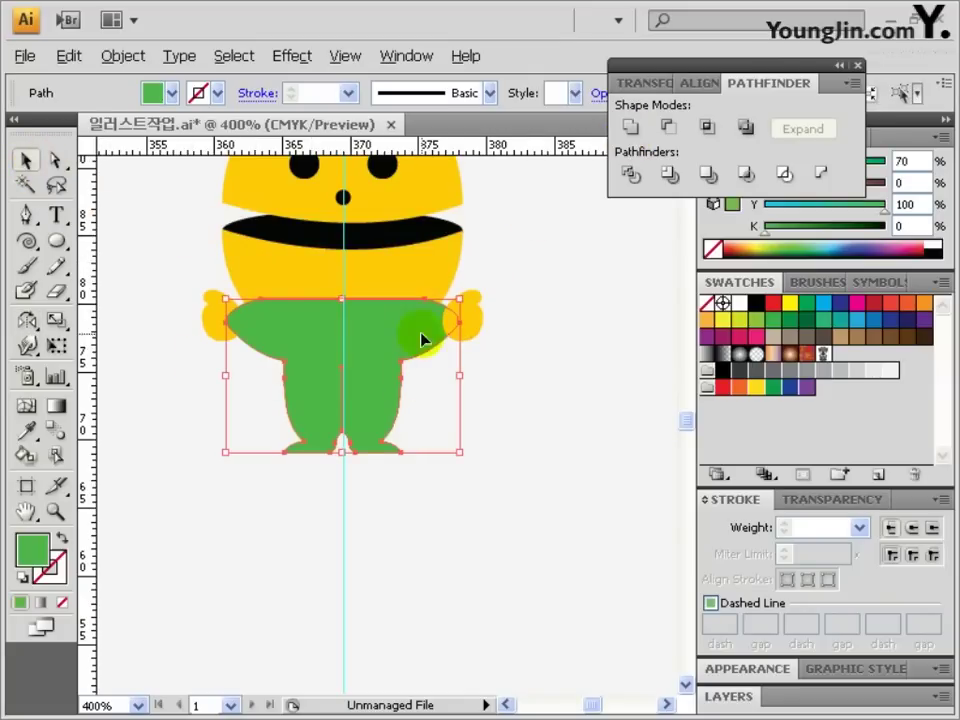
- Select the two yellow hands, combine them with Pathfinder's unite mode, and deselect them
{"action": "left_click", "coordinate": [460, 320]}
{"action": "left_click", "coordinate": [220, 316], "text": "shift"}
{"action": "left_click", "coordinate": [628, 127]}
{"action": "left_click", "coordinate": [455, 372]}
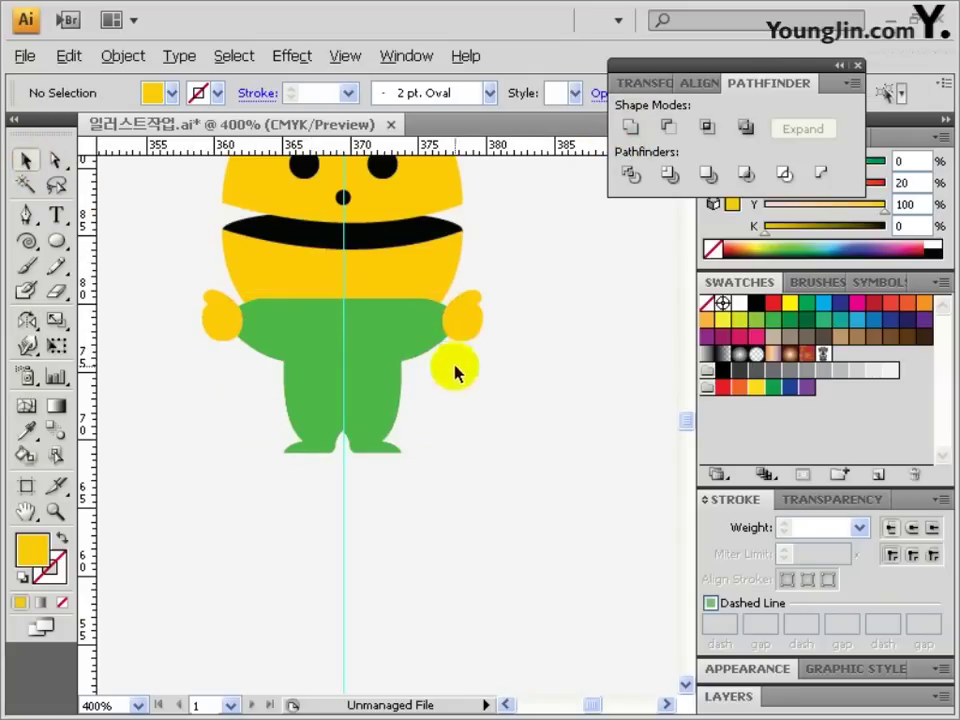
- Select the hands together with the green body and send them to the back, behind the head
{"action": "left_click", "coordinate": [455, 325]}
{"action": "left_click", "coordinate": [311, 336], "text": "shift"}
{"action": "right_click", "coordinate": [370, 346]}
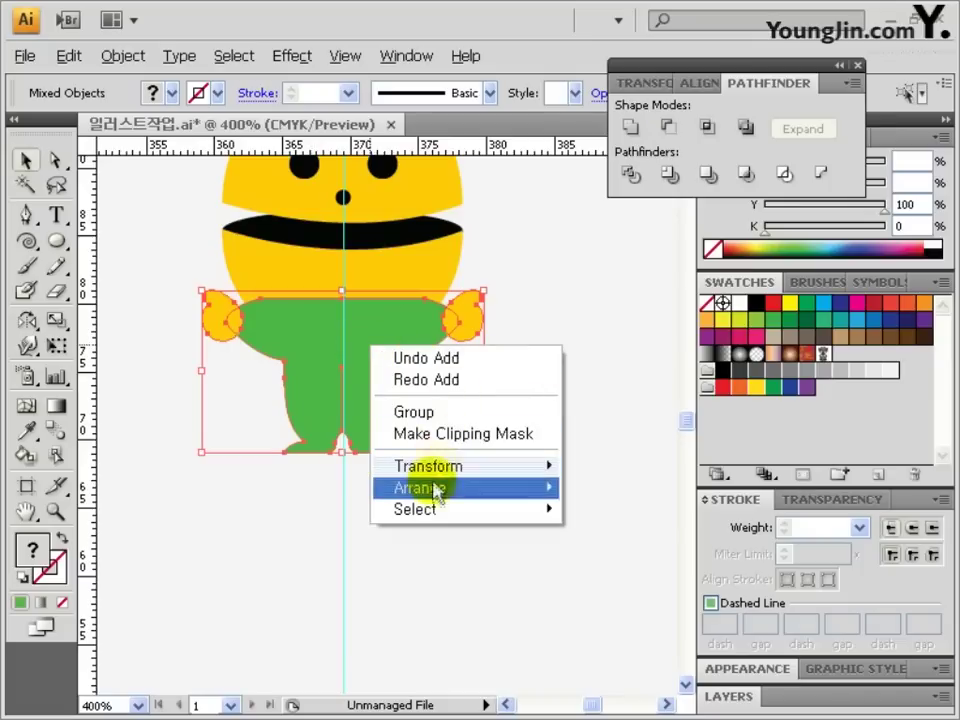
{"action": "mouse_move", "coordinate": [435, 490]}
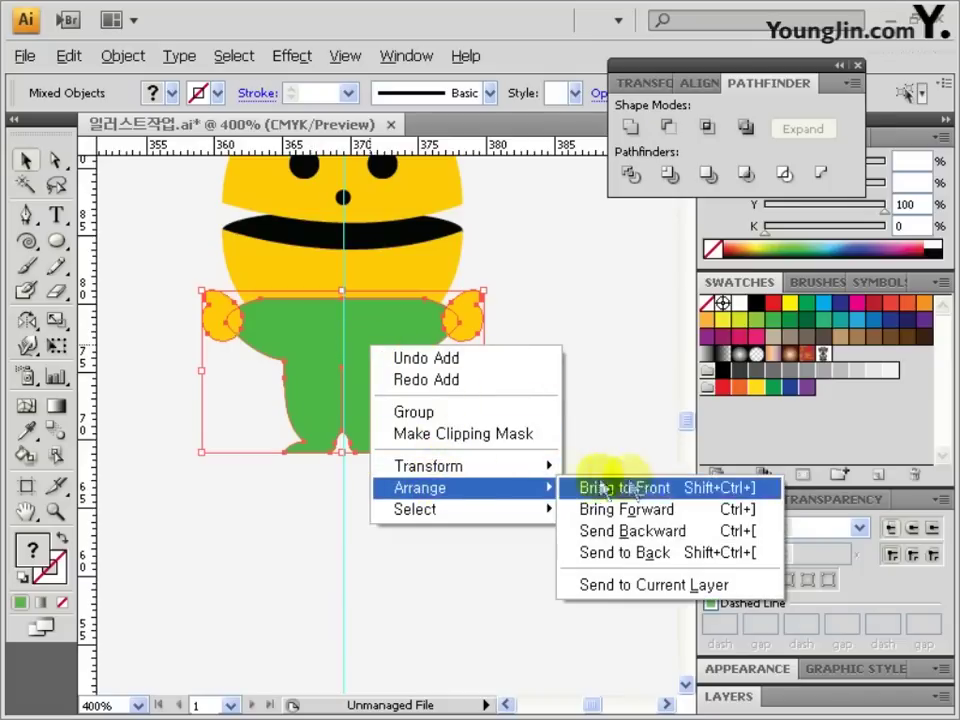
{"action": "left_click", "coordinate": [628, 556]}
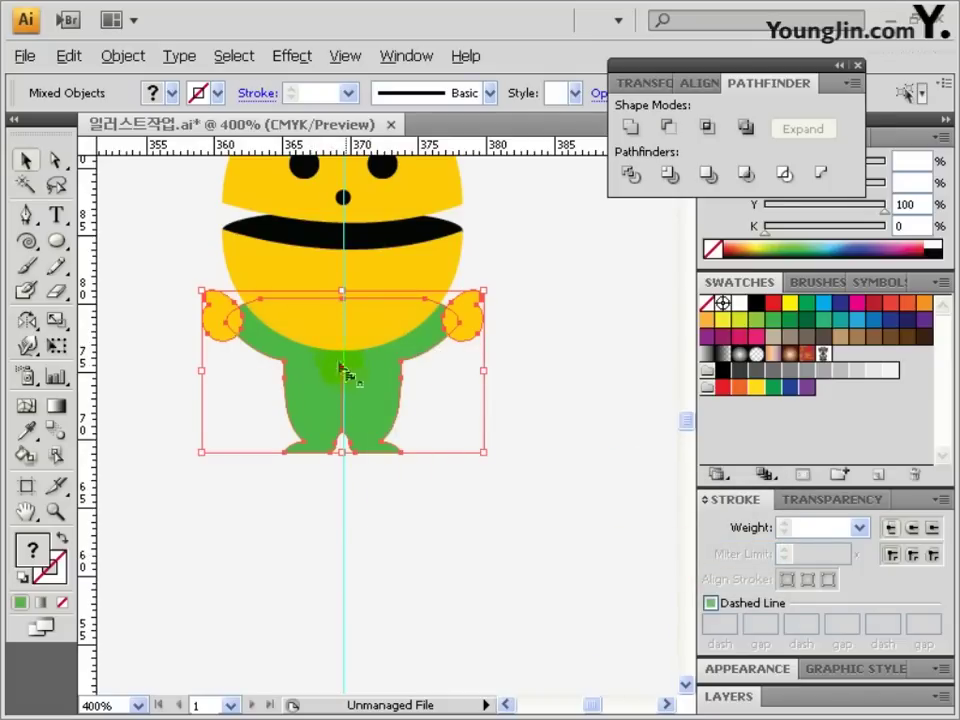
- Group all parts of the character, from hair to feet, and clear the selection
{"action": "left_click_drag", "start_coordinate": [363, 315], "coordinate": [354, 461]}
{"action": "left_click_drag", "start_coordinate": [529, 617], "coordinate": [167, 180]}
{"action": "key", "text": "ctrl+g"}
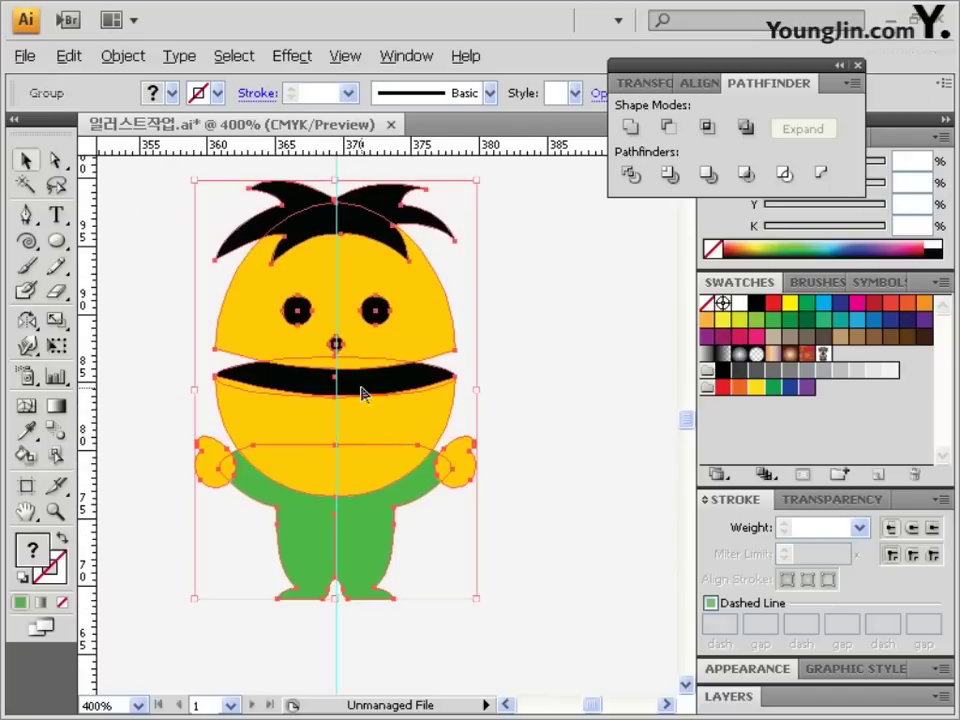
{"action": "key", "text": "ctrl+shift+a"}
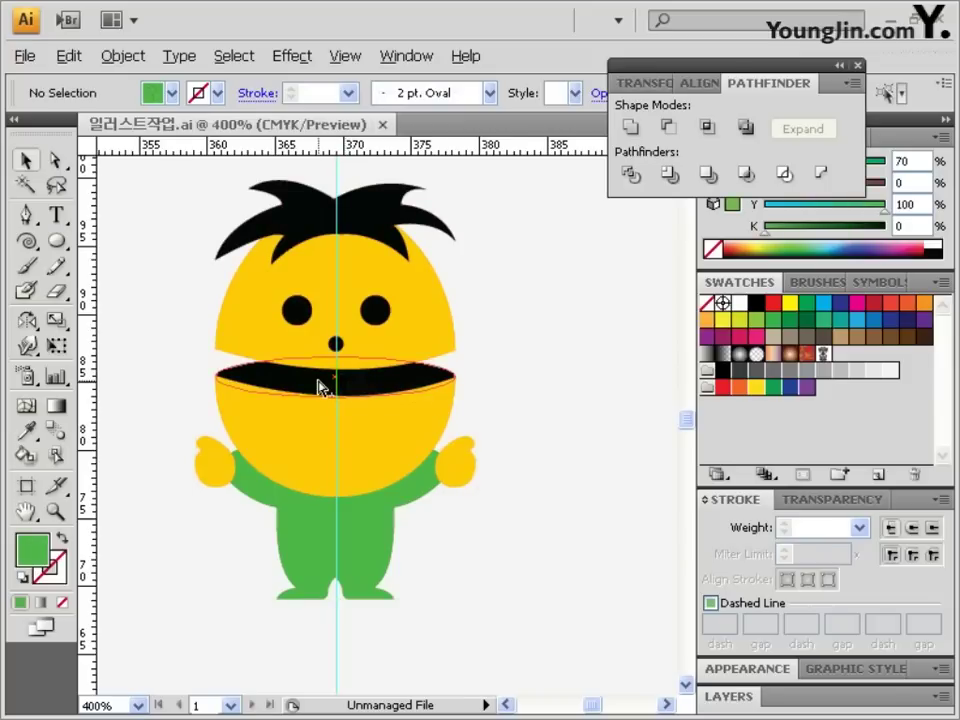
- Select the vertical guide running through the character and delete it
{"action": "left_click", "coordinate": [319, 388]}
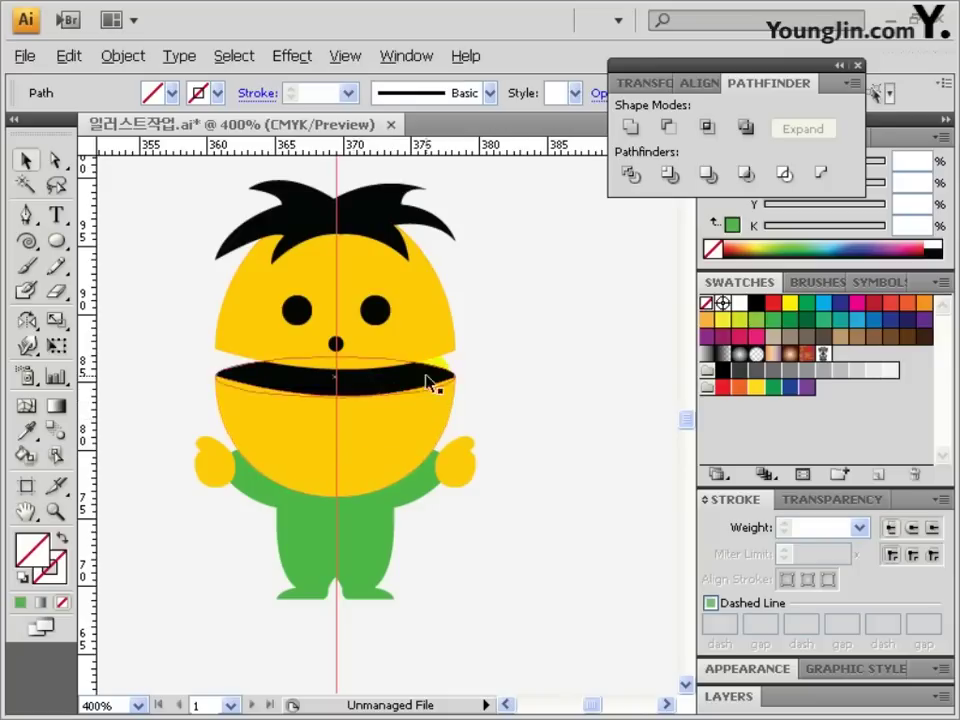
{"action": "key", "text": "ctrl+shift+a"}
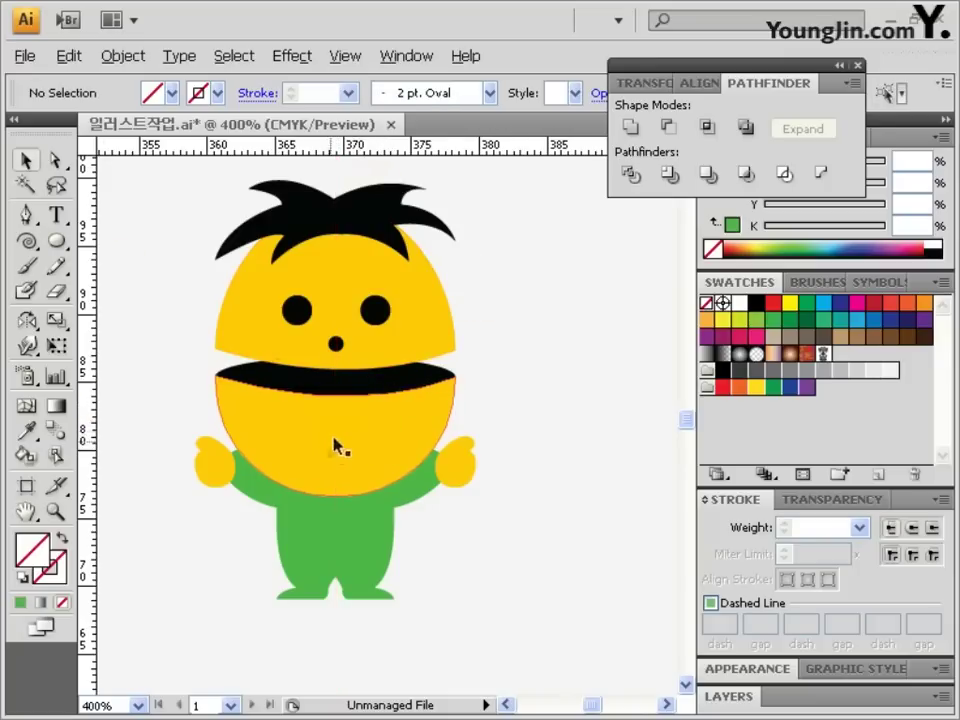
{"action": "double_click", "coordinate": [26, 510]}
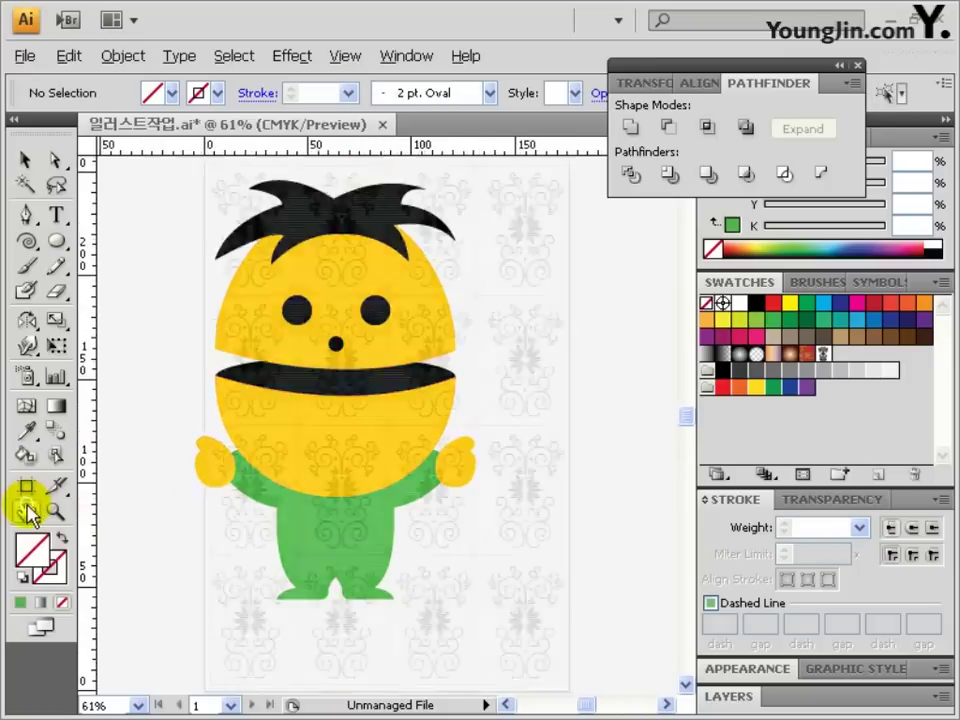
- Add the text "고분출토유물" in large black letters in the empty area above the separate ornament and select it
{"action": "left_click_drag", "start_coordinate": [456, 484], "coordinate": [407, 504]}
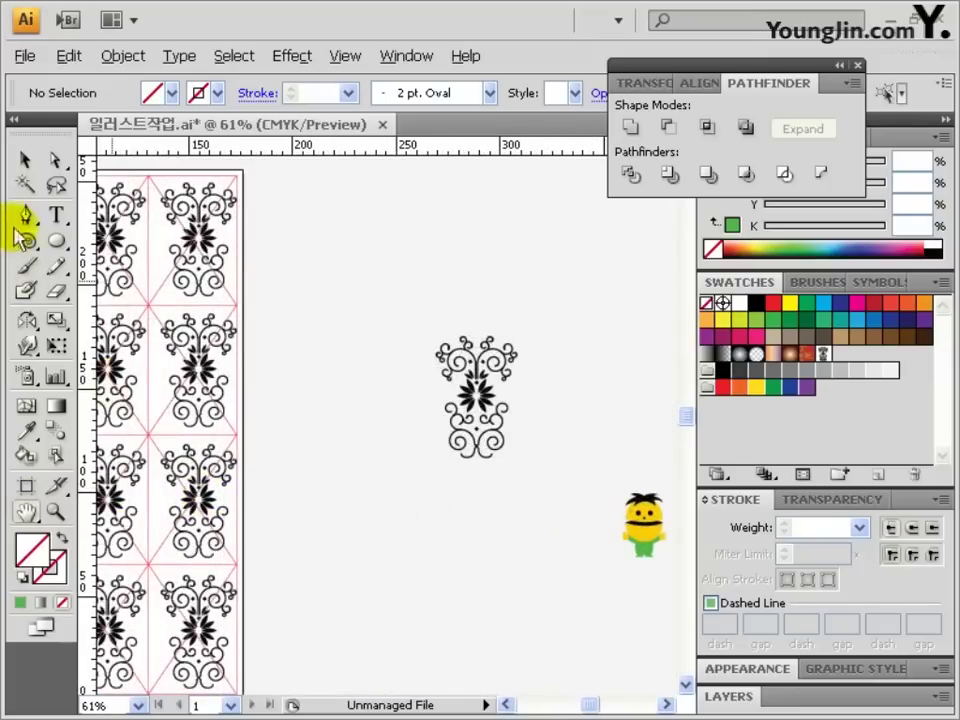
{"action": "left_click", "coordinate": [50, 217]}
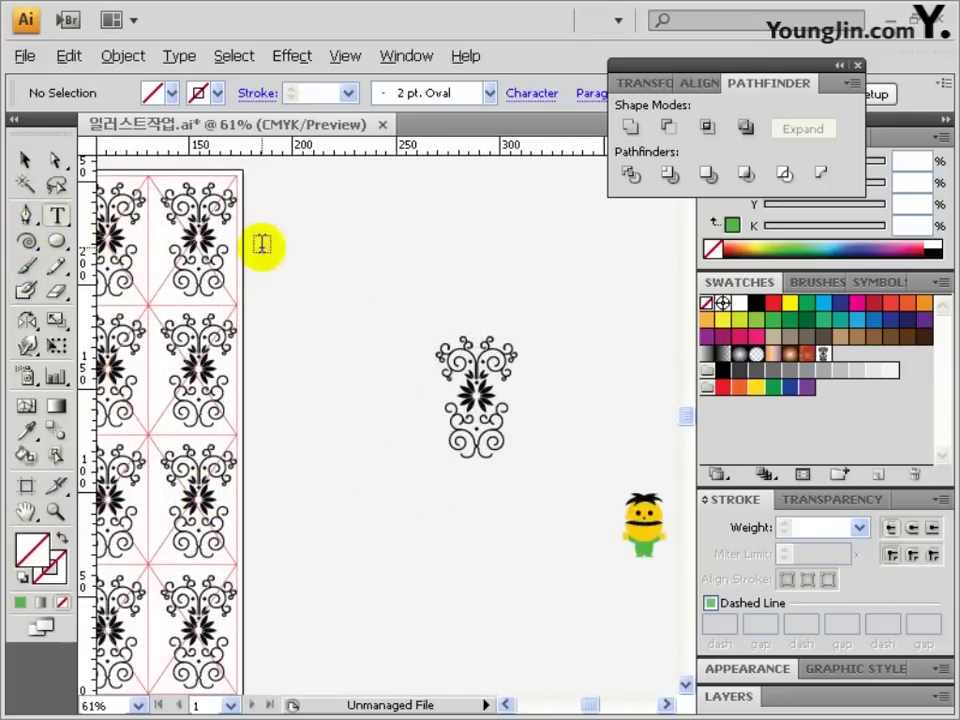
{"action": "left_click", "coordinate": [293, 247]}
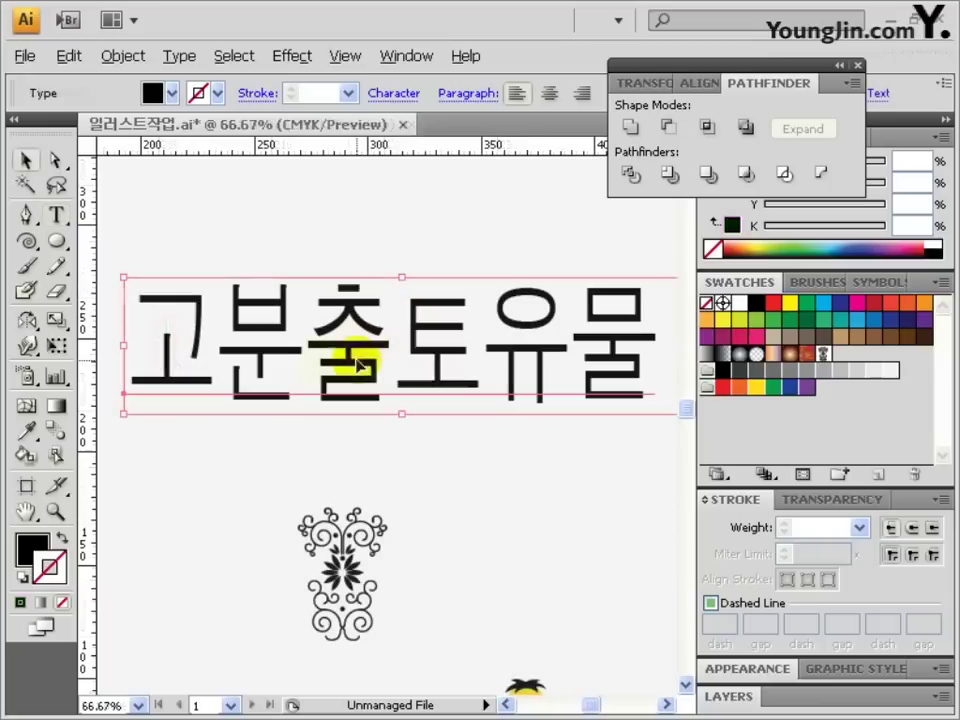
{"action": "left_click_drag", "start_coordinate": [519, 355], "coordinate": [506, 369]}
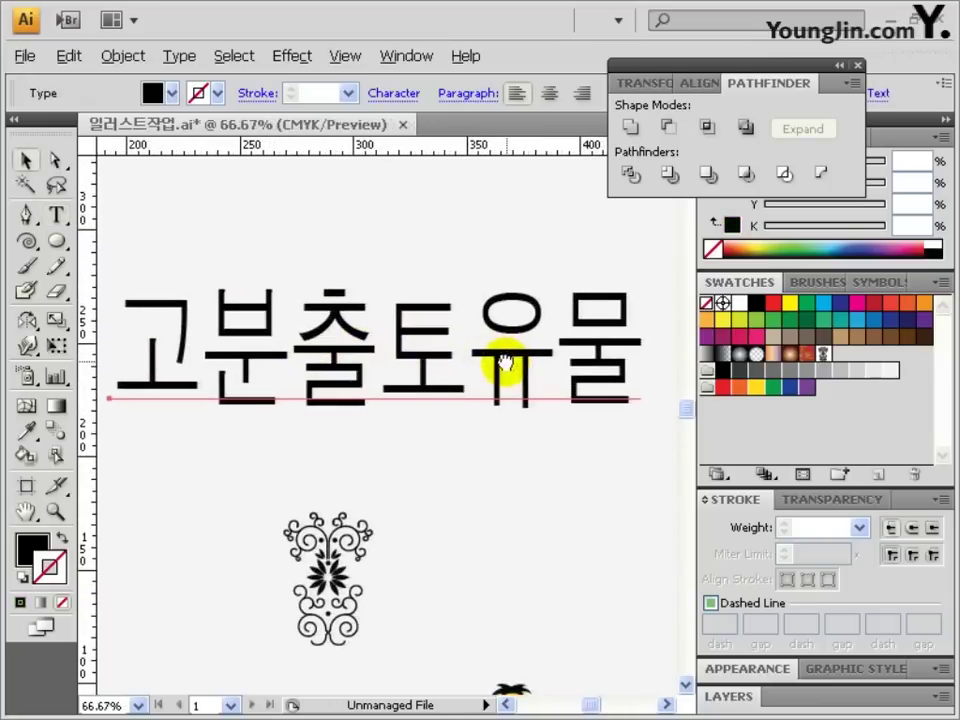
{"action": "left_click", "coordinate": [497, 358]}
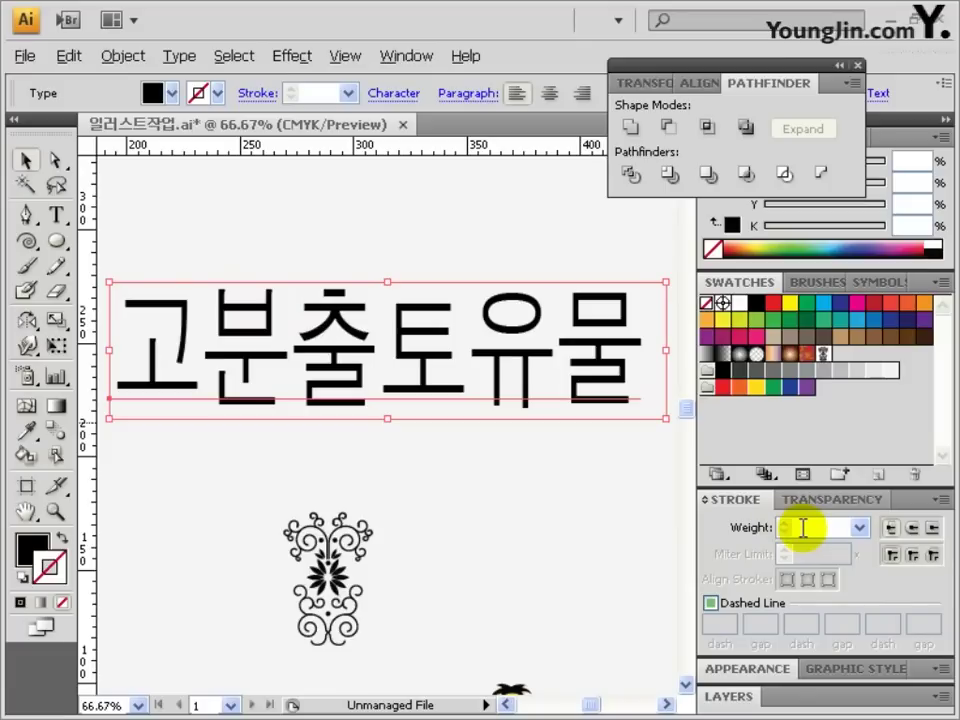
- Convert the selected text to outlines and ungroup it into individual letters
{"action": "left_click", "coordinate": [176, 57]}
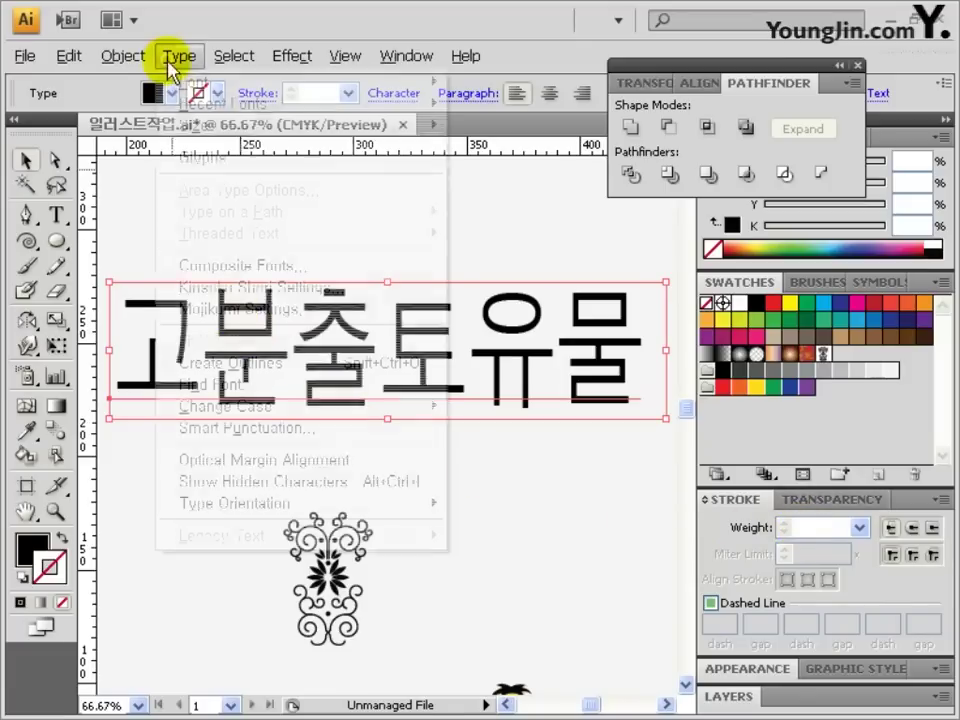
{"action": "left_click", "coordinate": [250, 362]}
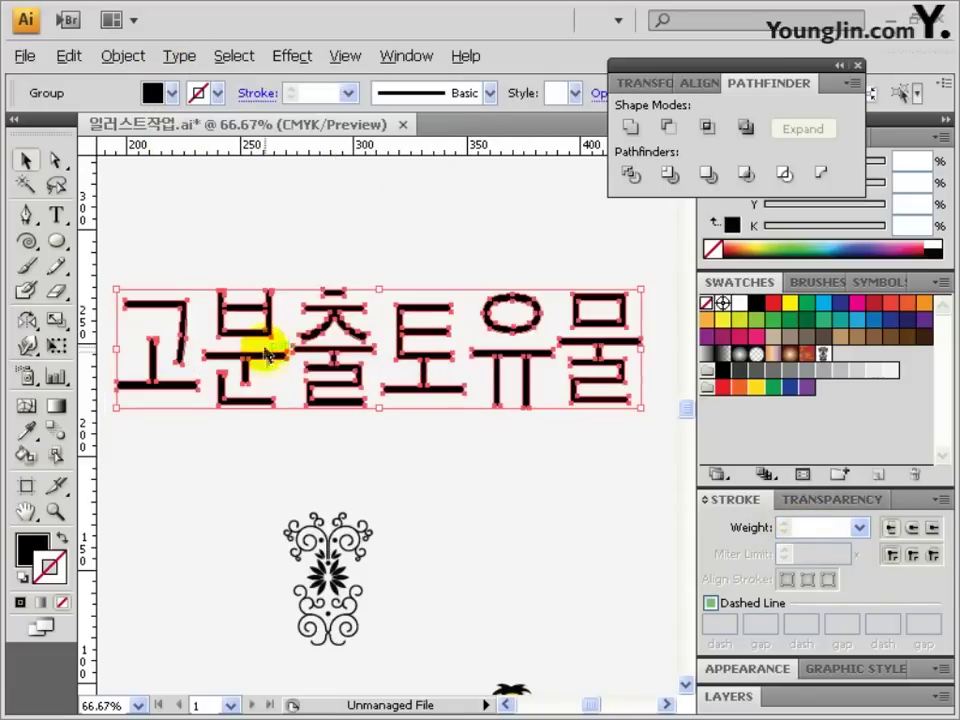
{"action": "right_click", "coordinate": [354, 323]}
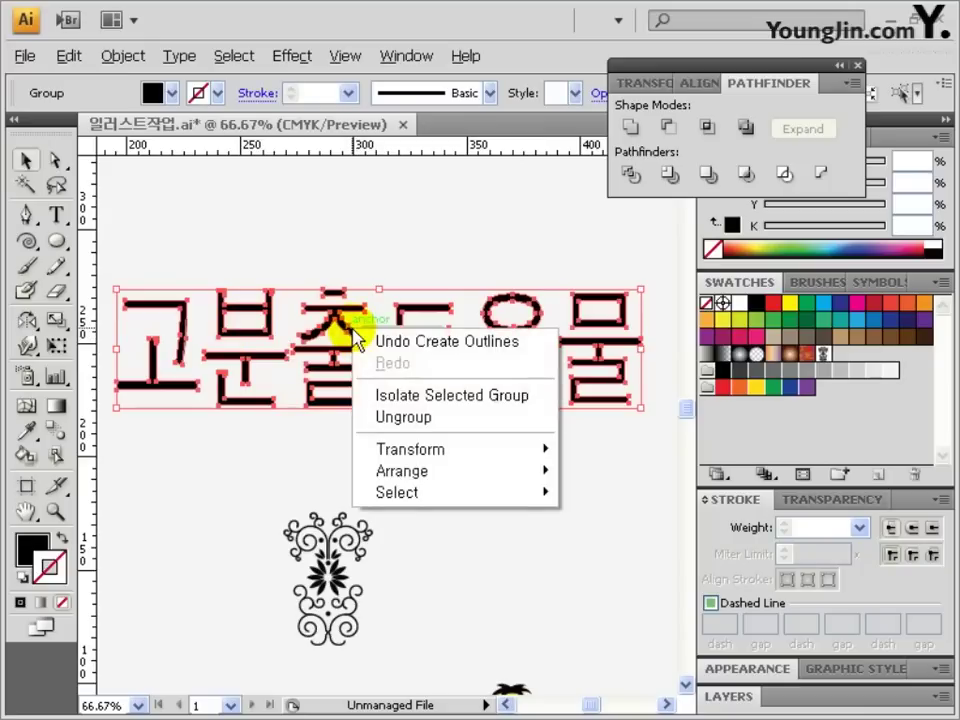
{"action": "left_click", "coordinate": [418, 418]}
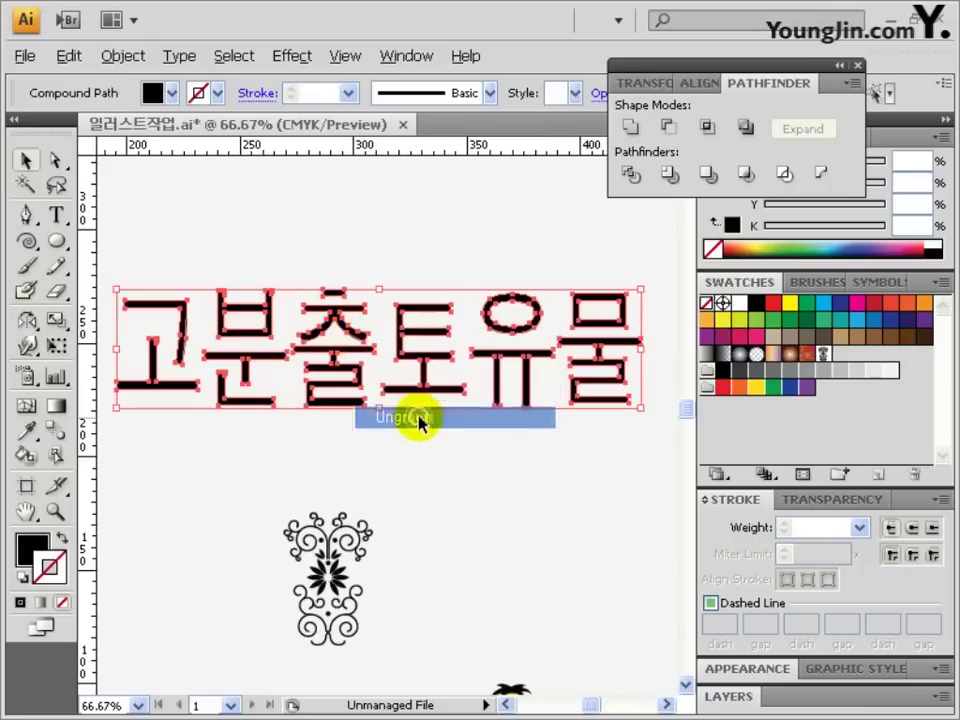
- Shift the individual letters vertically so that their long horizontal strokes line up
{"action": "left_click", "coordinate": [30, 164]}
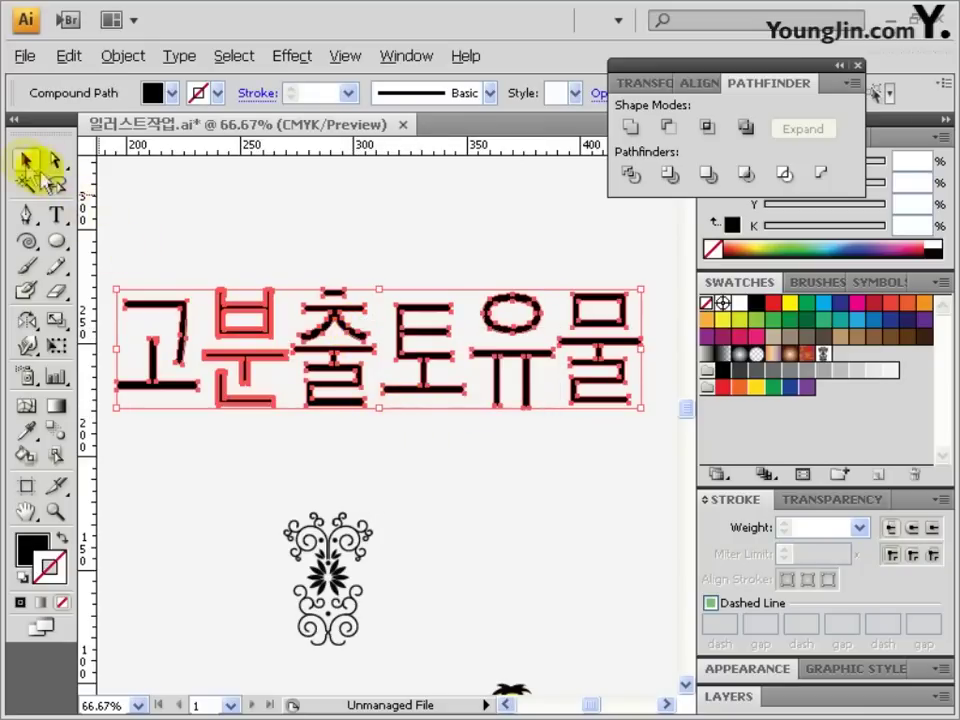
{"action": "left_click", "coordinate": [181, 247]}
{"action": "left_click", "coordinate": [150, 320]}
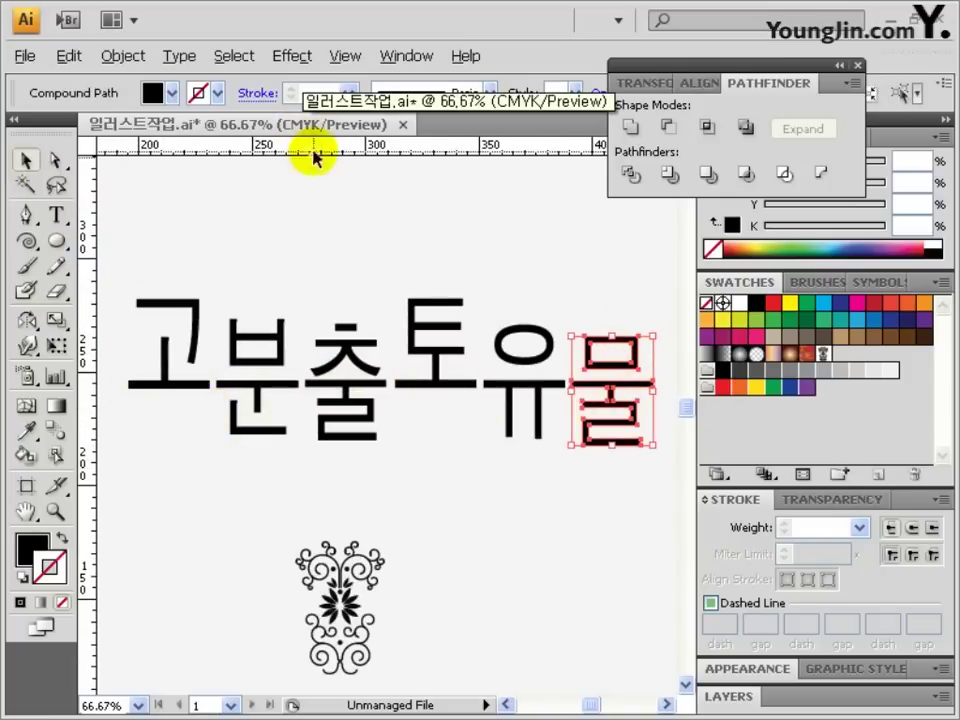
- Place two horizontal guides, one along the top of 고 and one along the top of 분, and deselect them
{"action": "left_click_drag", "start_coordinate": [315, 150], "coordinate": [308, 326]}
{"action": "left_click_drag", "start_coordinate": [306, 320], "coordinate": [307, 319]}
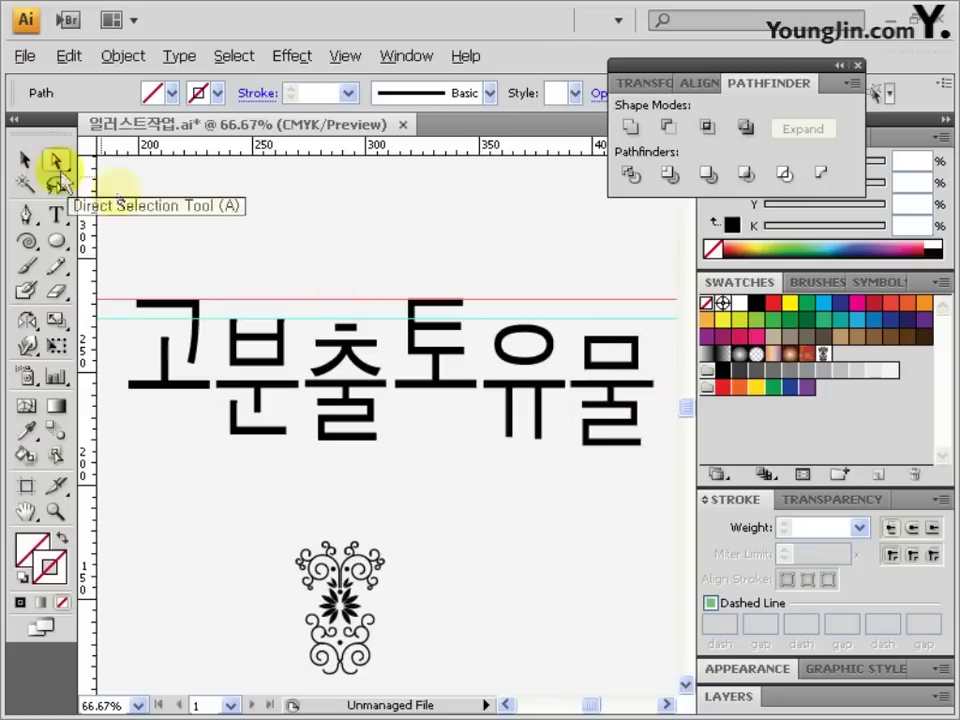
{"action": "left_click", "coordinate": [25, 160]}
{"action": "left_click_drag", "start_coordinate": [337, 283], "coordinate": [345, 323]}
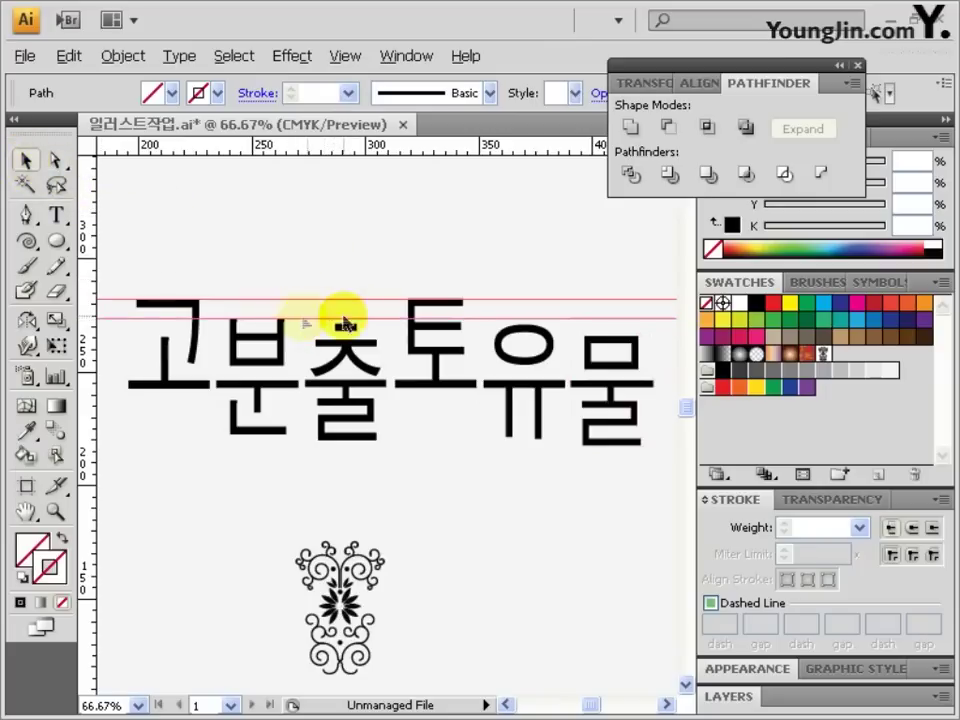
{"action": "left_click", "coordinate": [251, 260]}
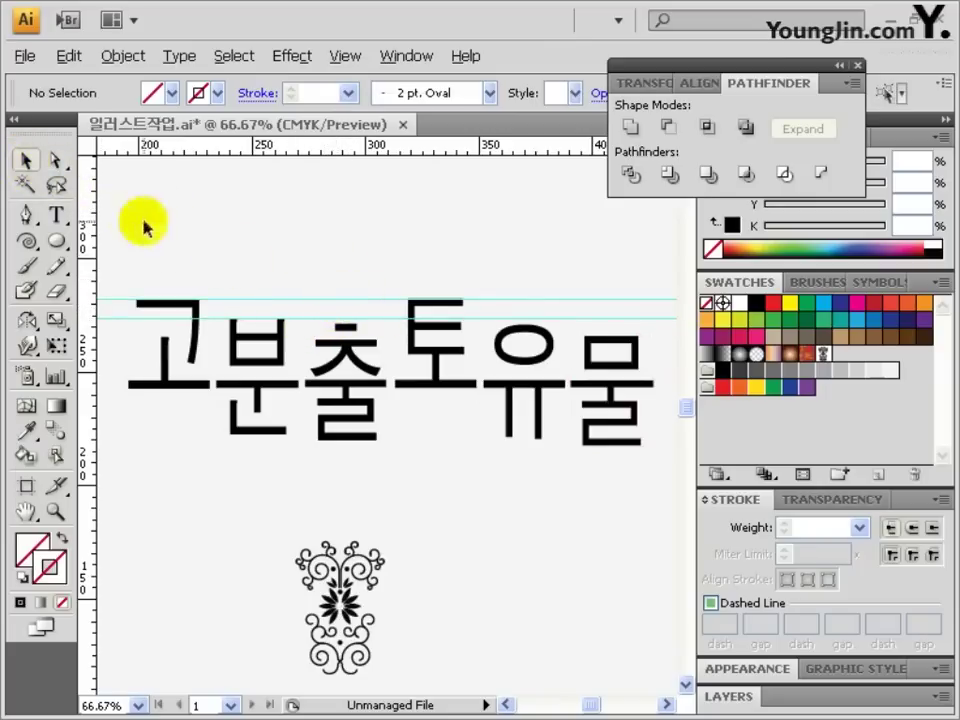
- Move the upper parts of 출, 유 and 물 up to the lower guide using direct selection
{"action": "left_click", "coordinate": [54, 162]}
{"action": "left_click_drag", "start_coordinate": [403, 266], "coordinate": [470, 355]}
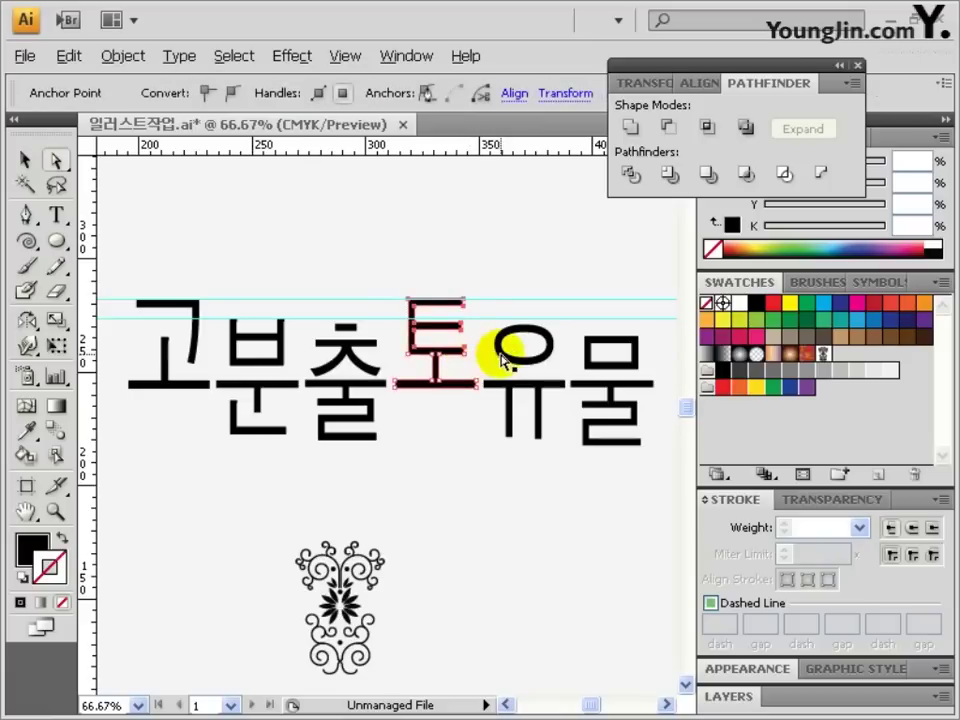
{"action": "left_click", "coordinate": [490, 297]}
{"action": "left_click_drag", "start_coordinate": [572, 305], "coordinate": [640, 355]}
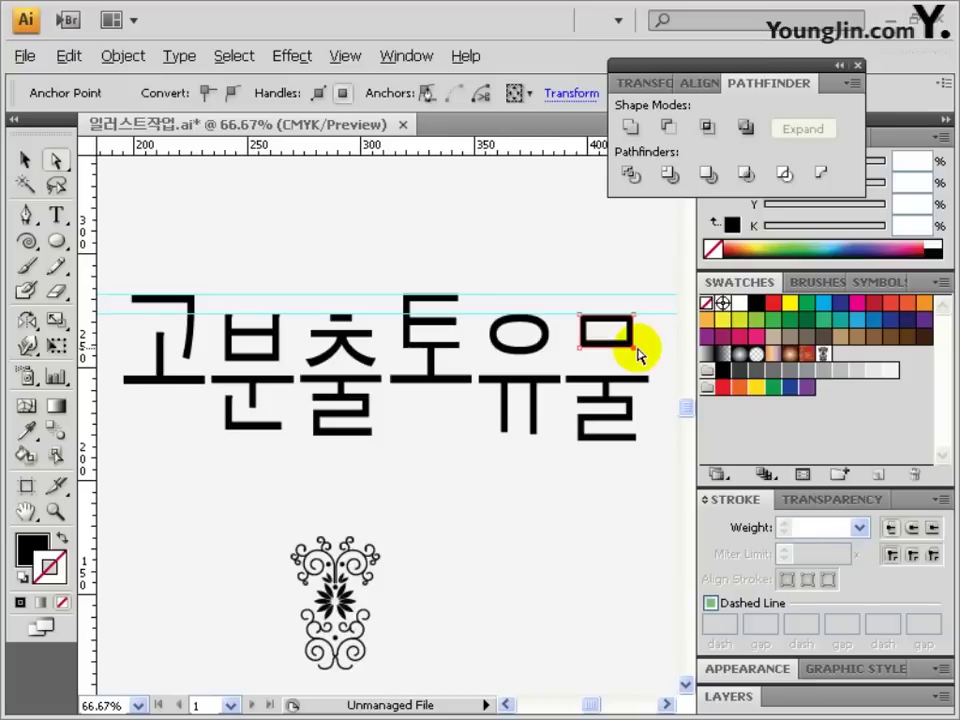
- Stretch the ㅇ of 유 and the ㅁ of 물 downward until they nearly reach the horizontal strokes beneath them
{"action": "left_click", "coordinate": [56, 509]}
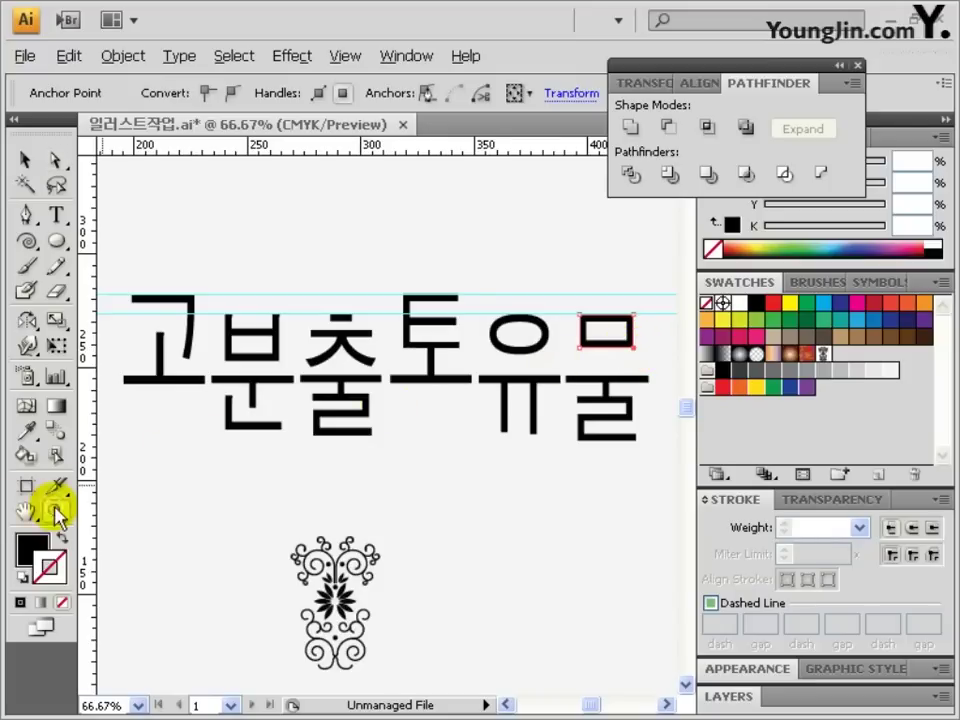
{"action": "left_click_drag", "start_coordinate": [484, 292], "coordinate": [647, 362]}
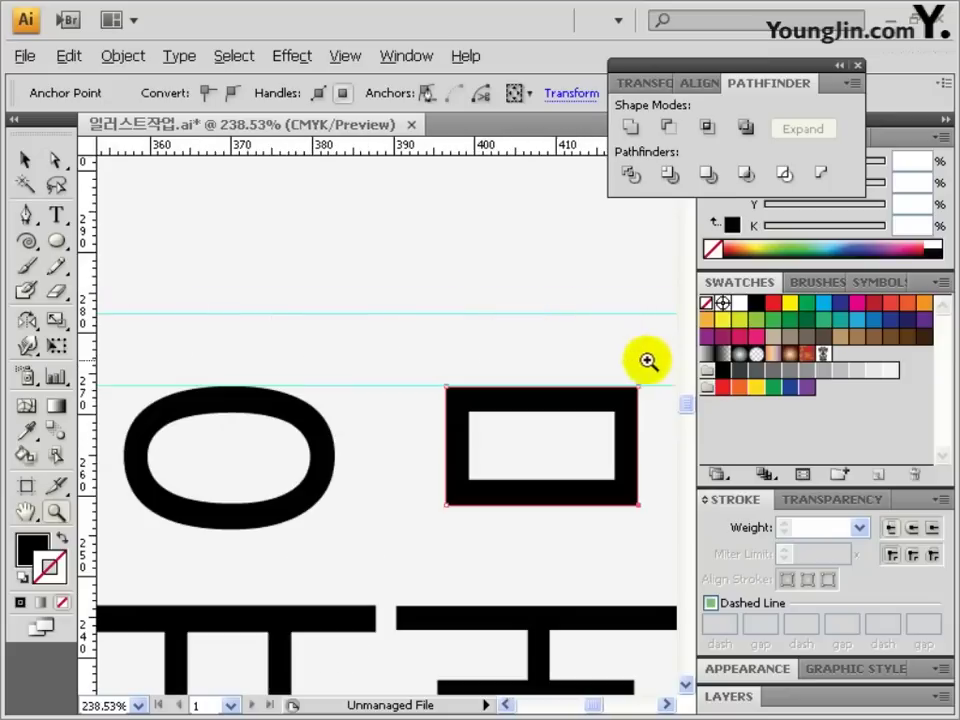
{"action": "left_click_drag", "start_coordinate": [409, 389], "coordinate": [424, 364]}
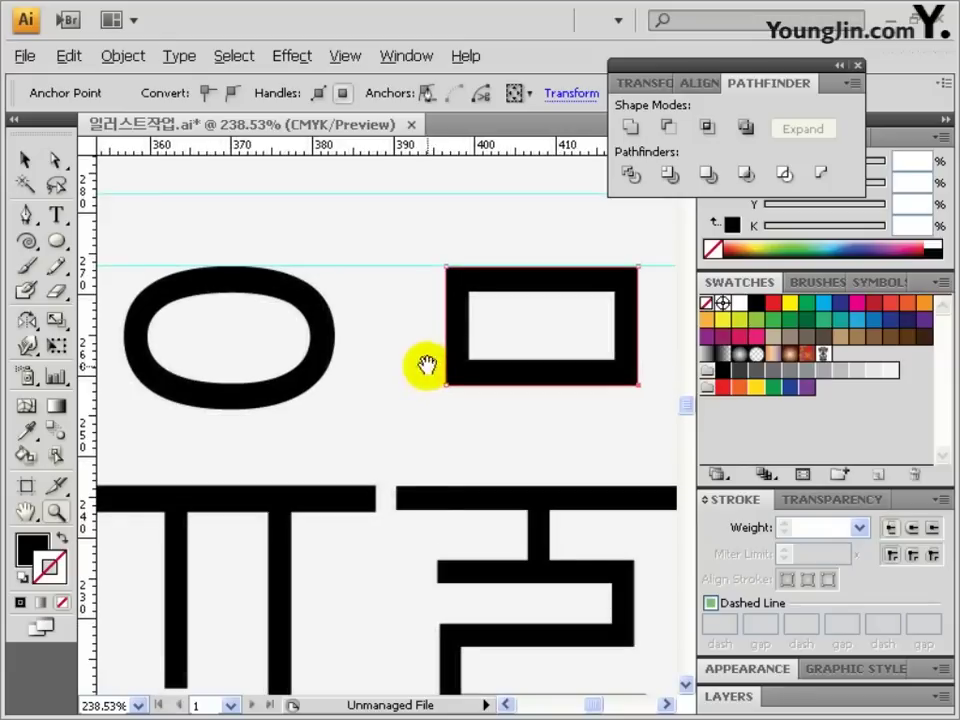
{"action": "left_click", "coordinate": [56, 159]}
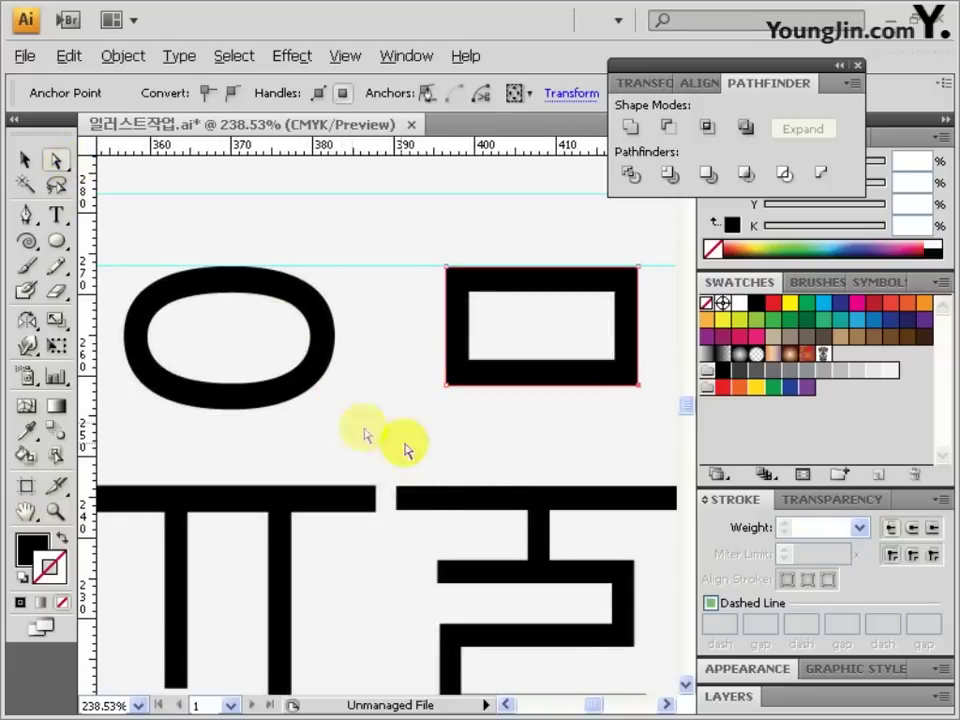
{"action": "left_click", "coordinate": [222, 410]}
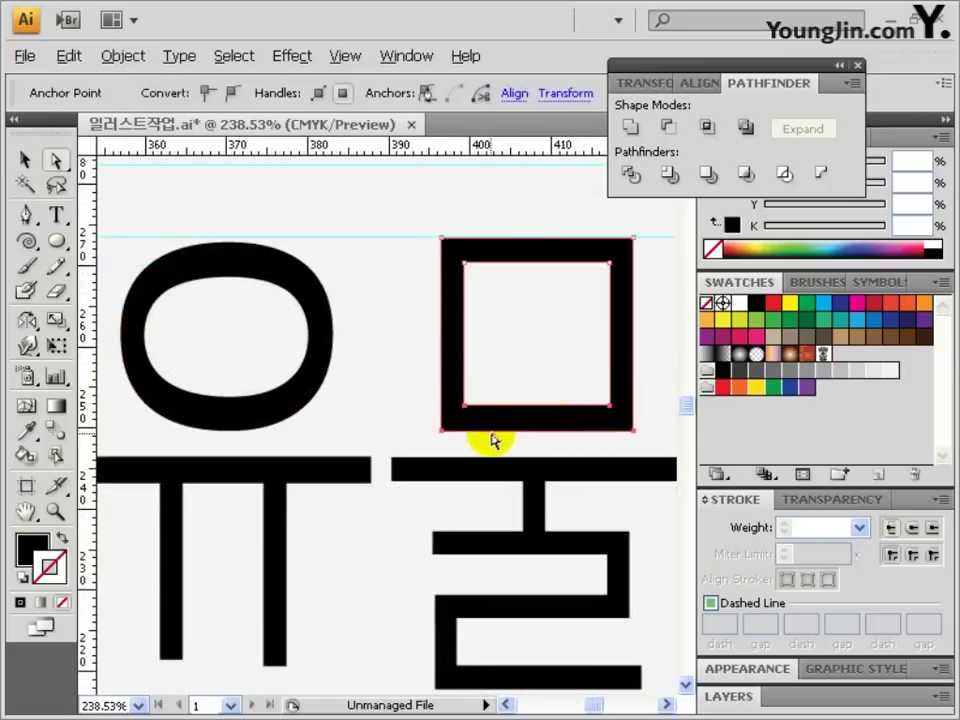
- Clear the letter selection and delete both horizontal guides
{"action": "left_click", "coordinate": [390, 430], "text": "alt"}
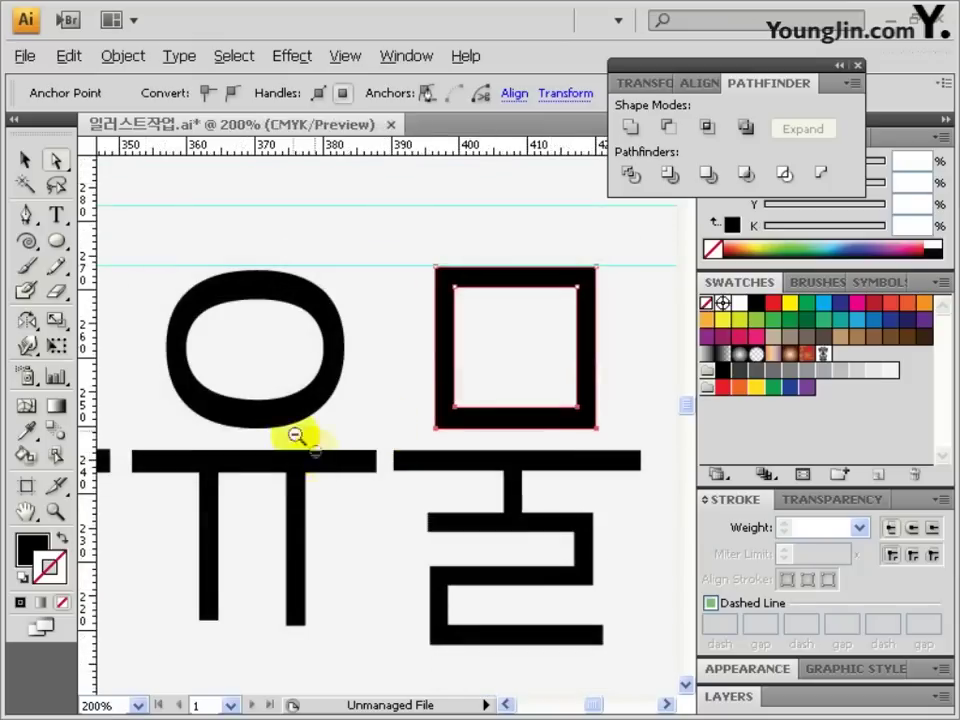
{"action": "left_click", "coordinate": [259, 414], "text": "ctrl+alt"}
{"action": "left_click", "coordinate": [259, 414], "text": "ctrl+alt"}
{"action": "key", "text": "alt+space"}
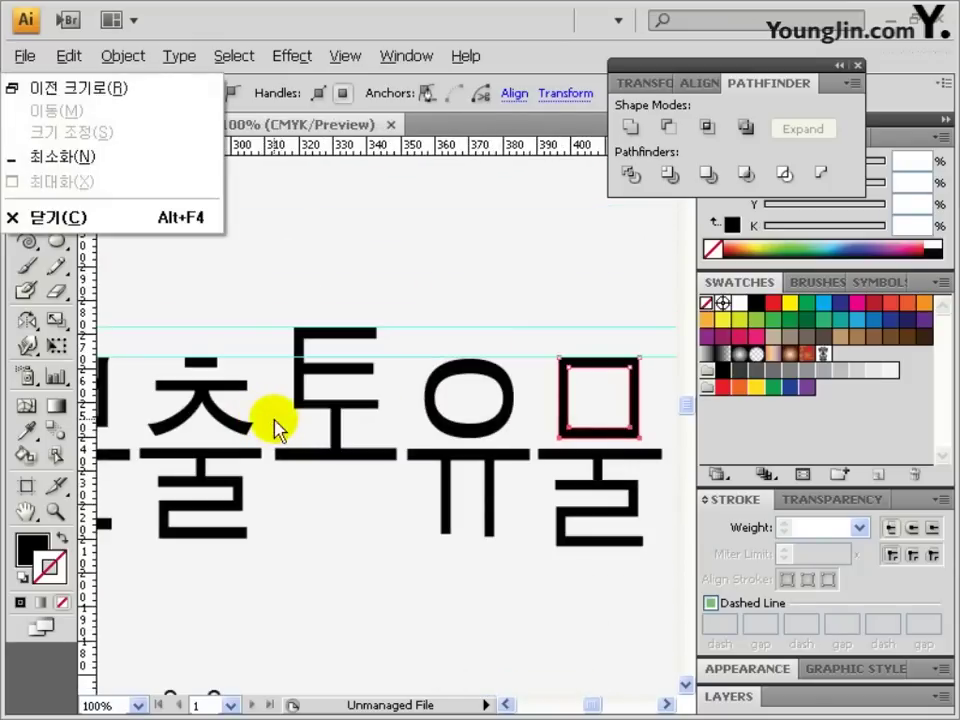
{"action": "key", "text": "Escape"}
{"action": "left_click", "coordinate": [345, 519]}
{"action": "key", "text": "space"}
{"action": "left_click_drag", "start_coordinate": [266, 441], "coordinate": [333, 440]}
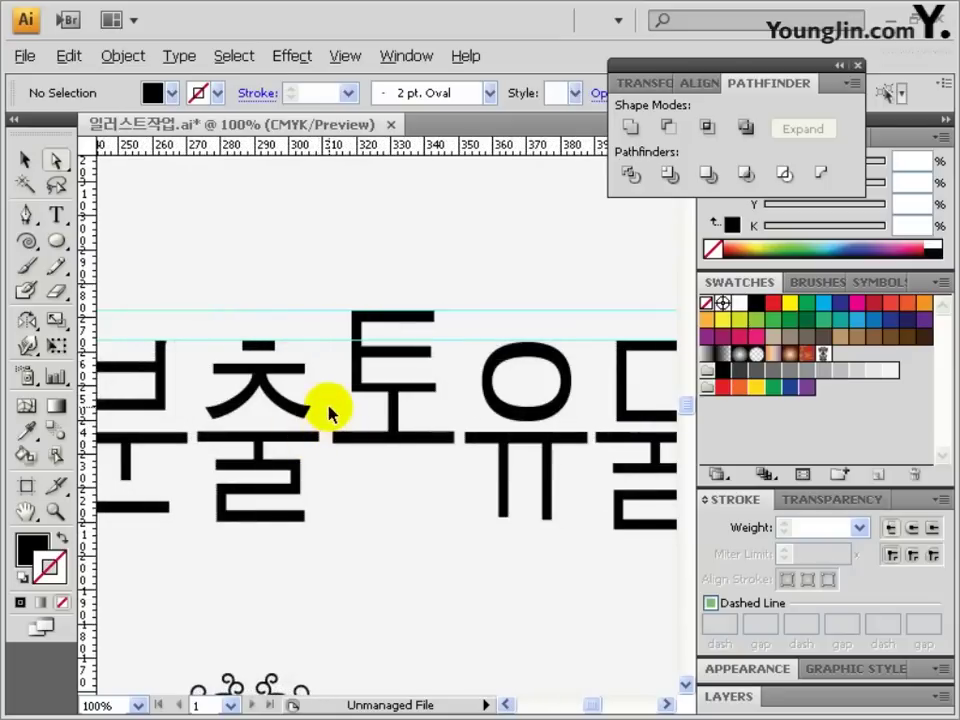
{"action": "key", "text": "ctrl+alt+5"}
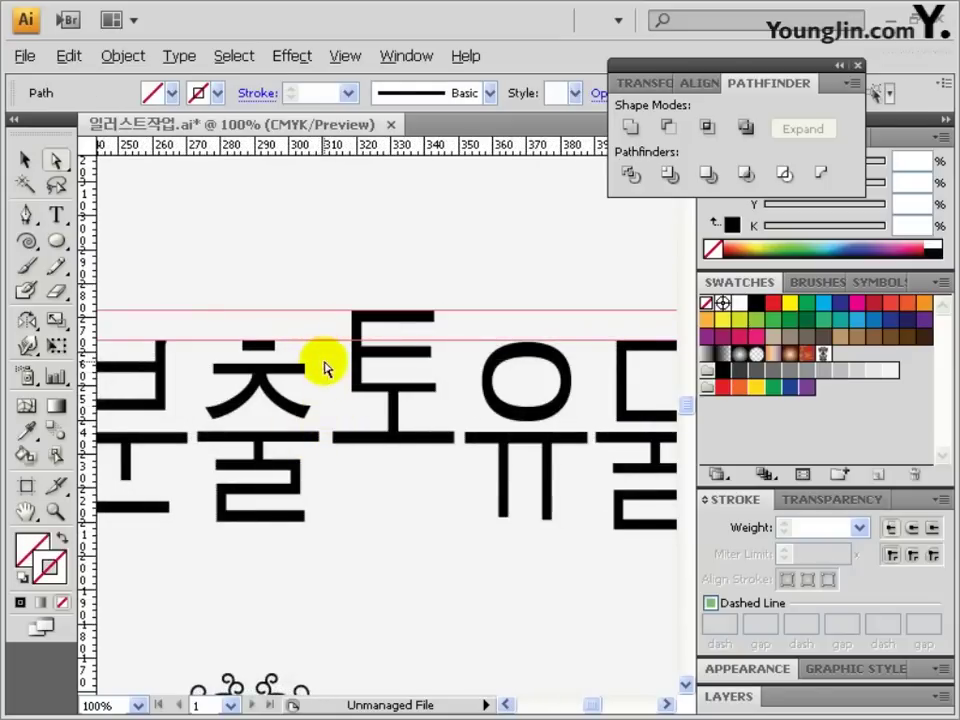
{"action": "key", "text": "Delete"}
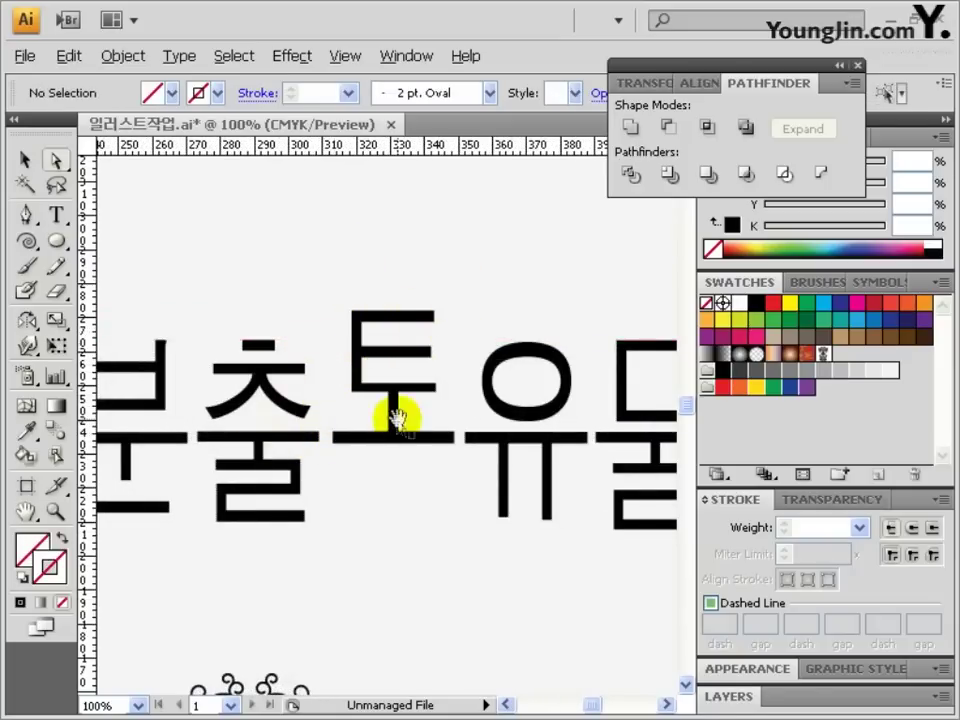
- Draw a short horizontal line across the base of 고's vertical stem, where it meets the horizontal bar
{"action": "key", "text": "ctrl+minus"}
{"action": "left_click_drag", "start_coordinate": [328, 414], "coordinate": [381, 343]}
{"action": "key", "text": "ctrl+space"}
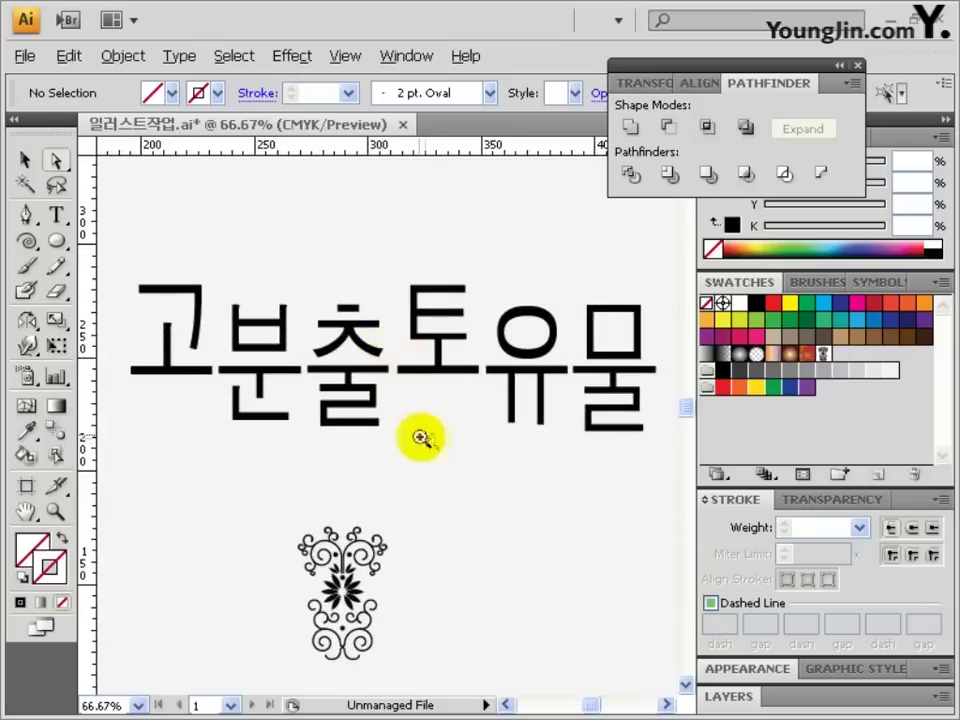
{"action": "left_click_drag", "start_coordinate": [128, 272], "coordinate": [224, 397]}
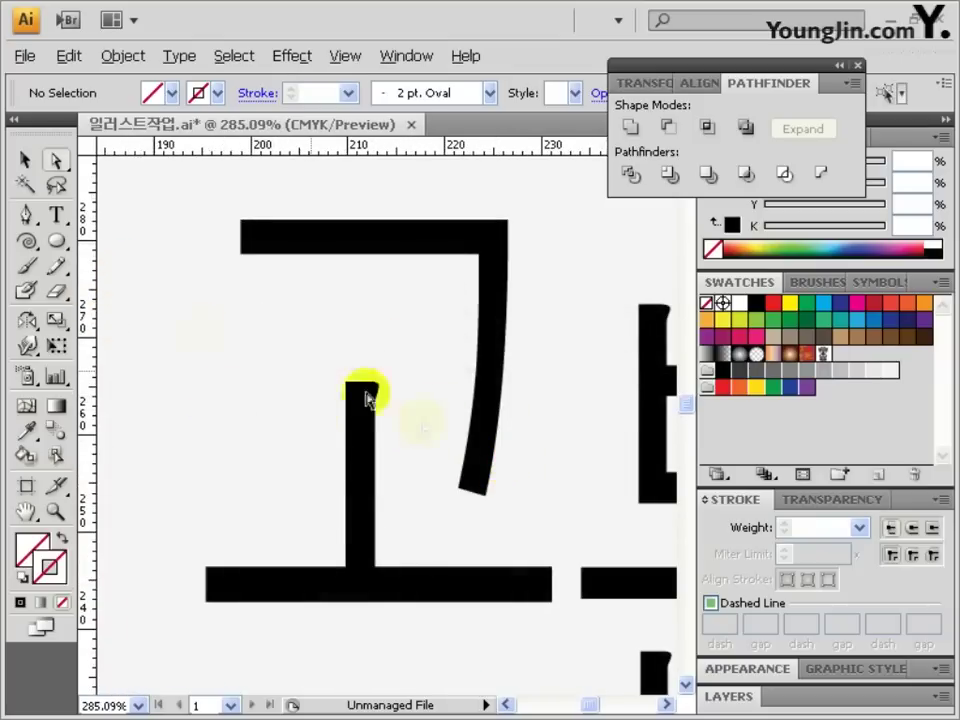
{"action": "left_click", "coordinate": [27, 242]}
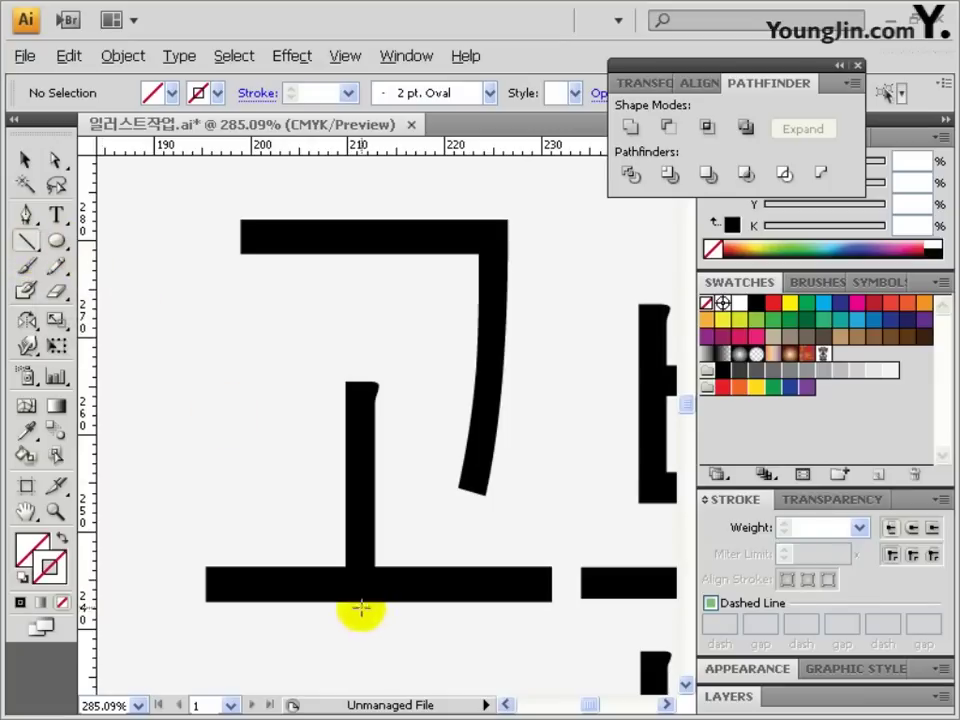
{"action": "left_click_drag", "start_coordinate": [338, 567], "coordinate": [382, 567]}
- Select the line together with 고, split the letter with Pathfinder's Divide, and ungroup the pieces
{"action": "key", "text": "v"}
{"action": "left_click_drag", "start_coordinate": [330, 536], "coordinate": [400, 594]}
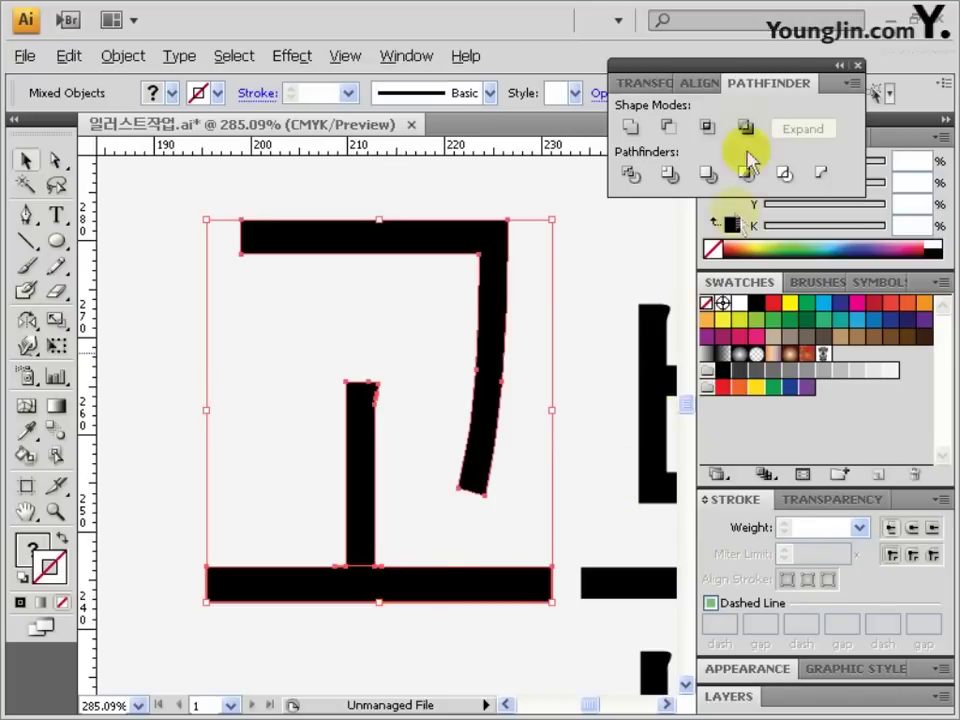
{"action": "left_click", "coordinate": [628, 175]}
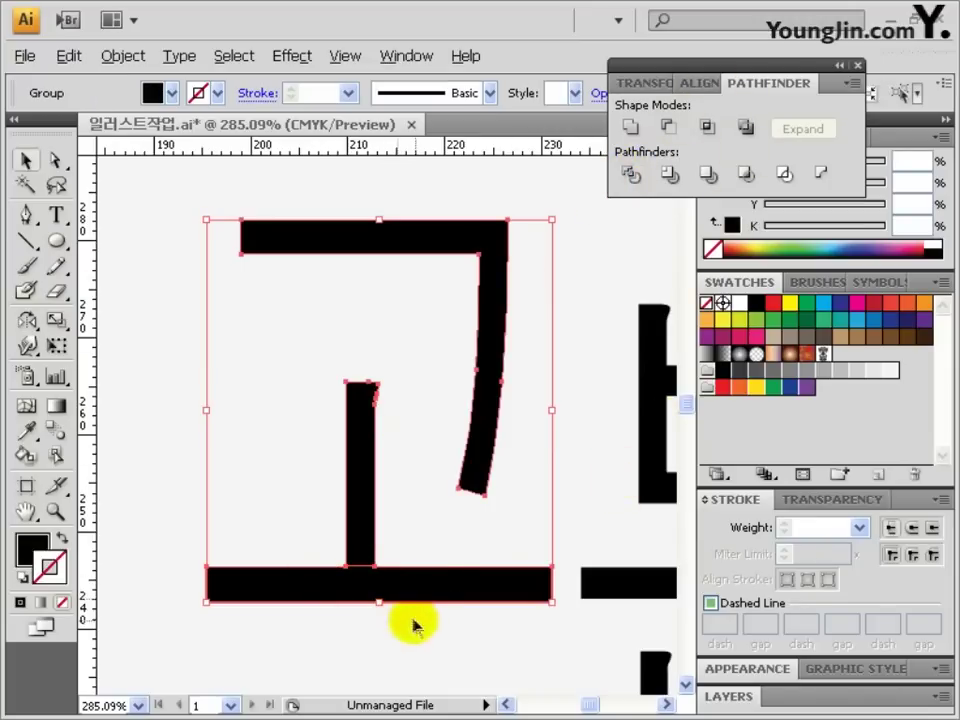
{"action": "right_click", "coordinate": [369, 574]}
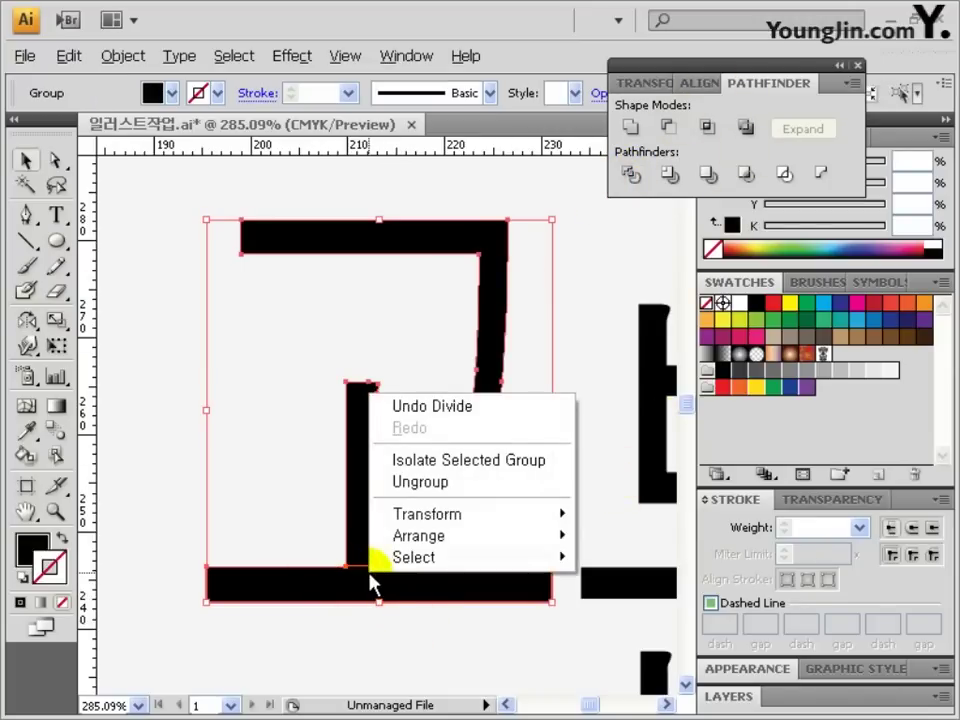
{"action": "left_click", "coordinate": [485, 483]}
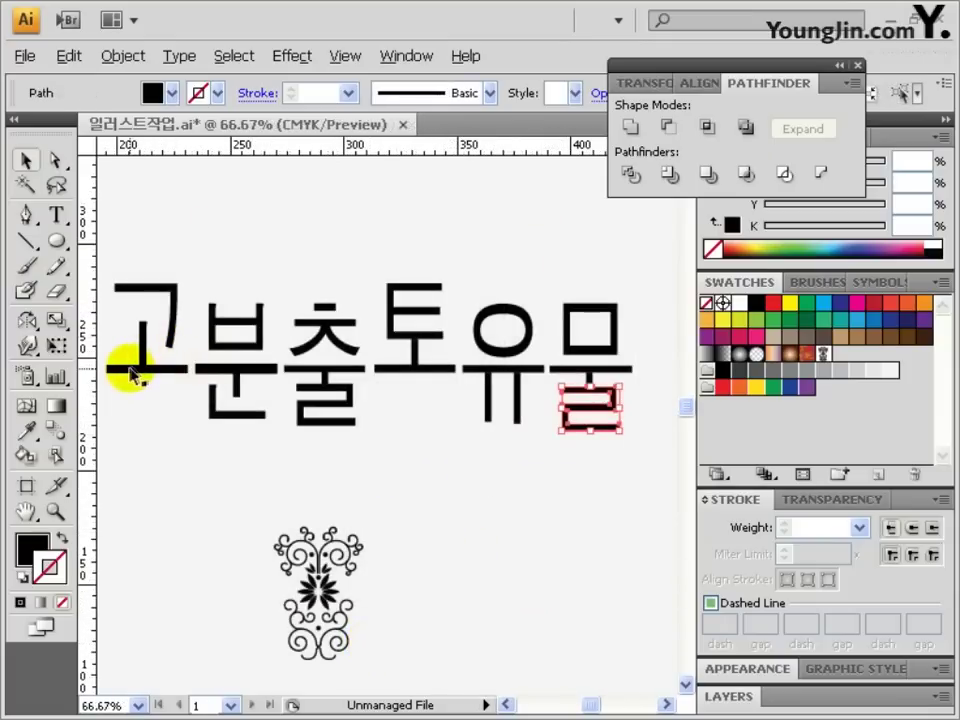
- Fill 고's horizontal bar with pure yellow by setting C 0, M 0, Y 100 and K 0
{"action": "left_click", "coordinate": [131, 370]}
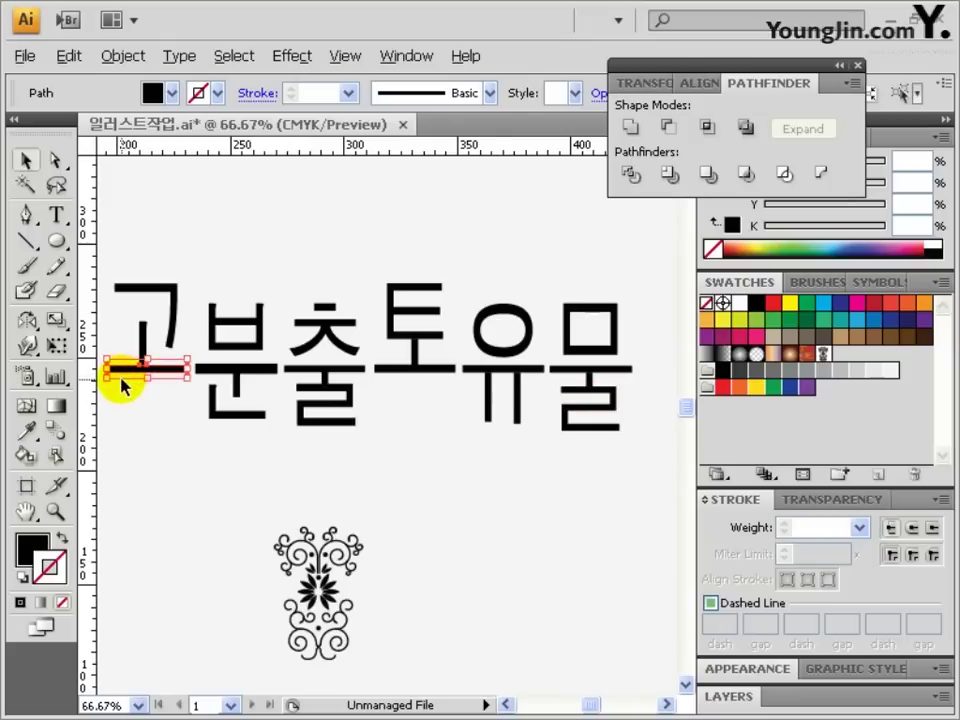
{"action": "key", "text": "x"}
{"action": "left_click", "coordinate": [755, 302]}
{"action": "left_click_drag", "start_coordinate": [911, 162], "coordinate": [810, 163]}
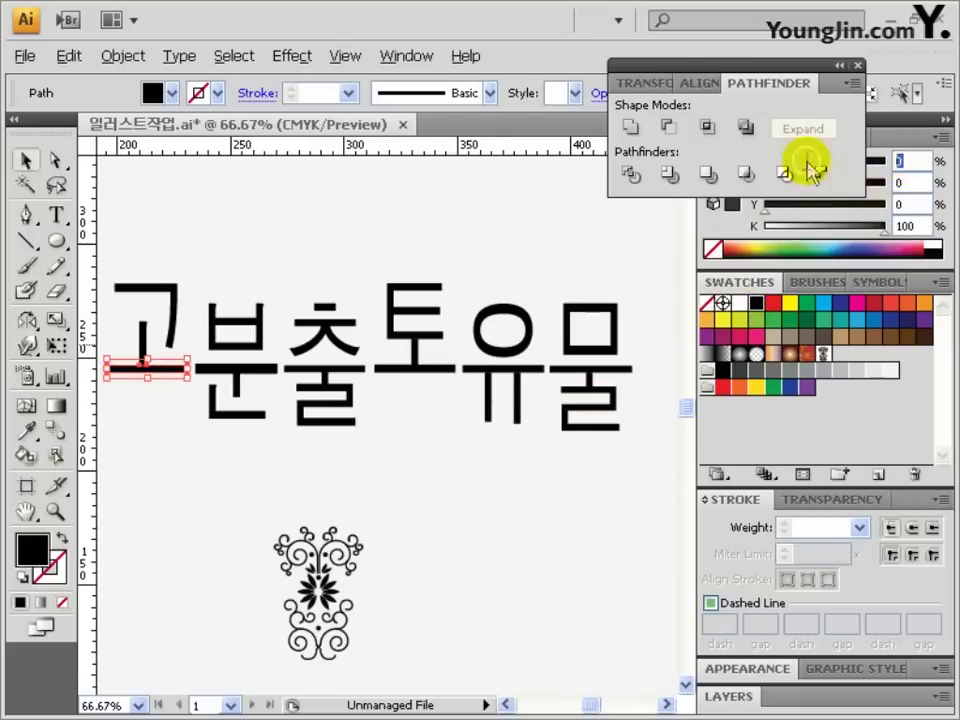
{"action": "left_click", "coordinate": [905, 204]}
{"action": "type", "text": "100"}
{"action": "key", "text": "Tab"}
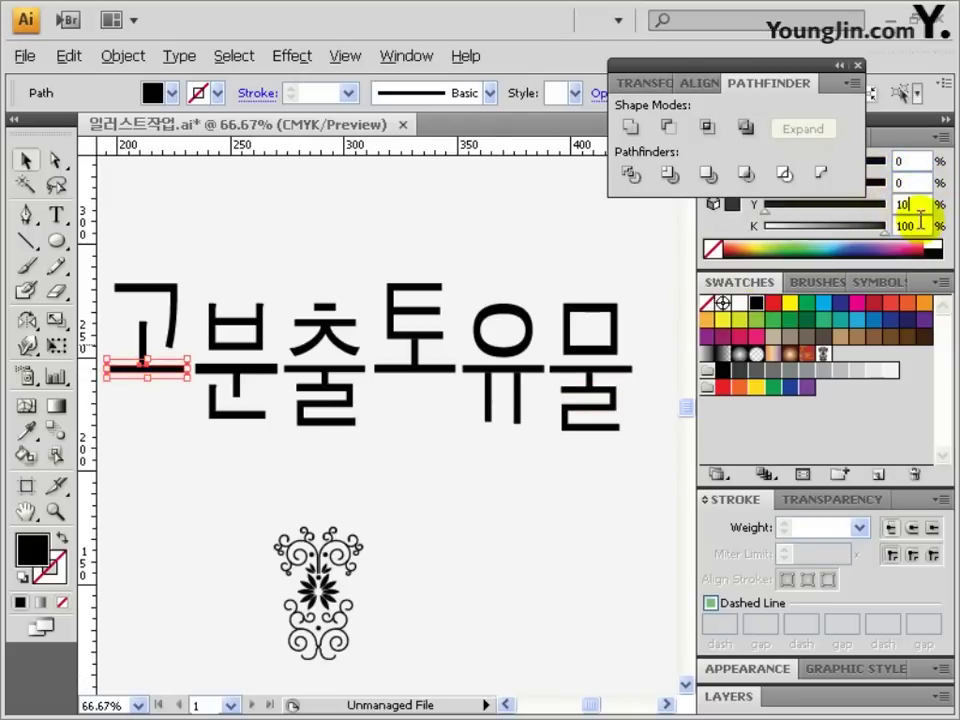
{"action": "type", "text": "0"}
{"action": "left_click", "coordinate": [146, 401]}
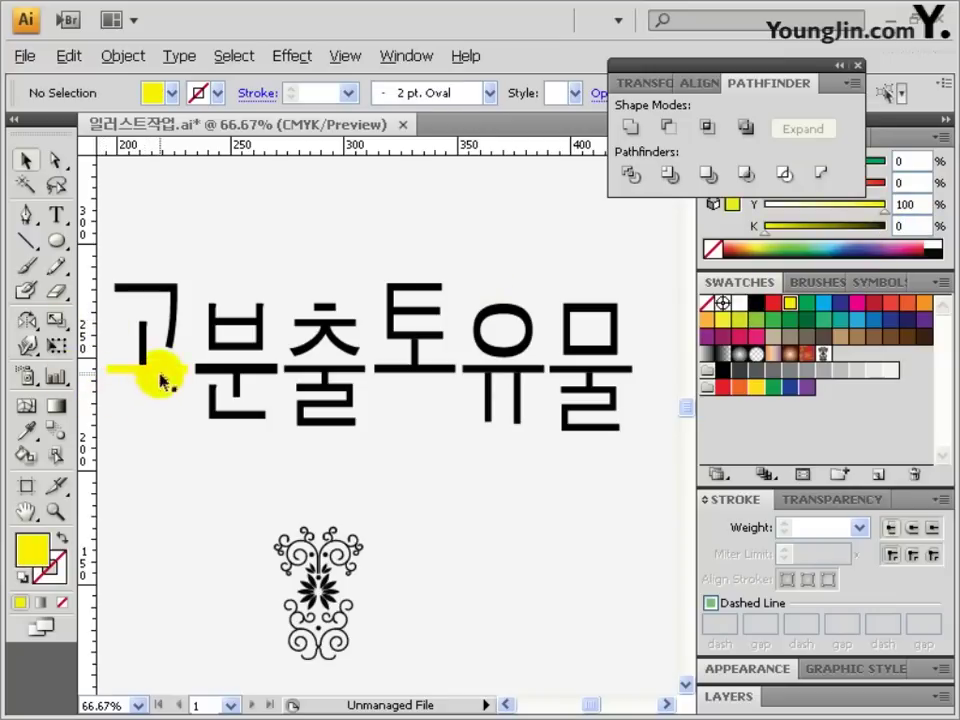
- Give 고's horizontal bar a 1 pt stroke in the same yellow as its fill, and select 분's bar for recoloring
{"action": "left_click", "coordinate": [160, 371]}
{"action": "left_click_drag", "start_coordinate": [35, 550], "coordinate": [54, 566]}
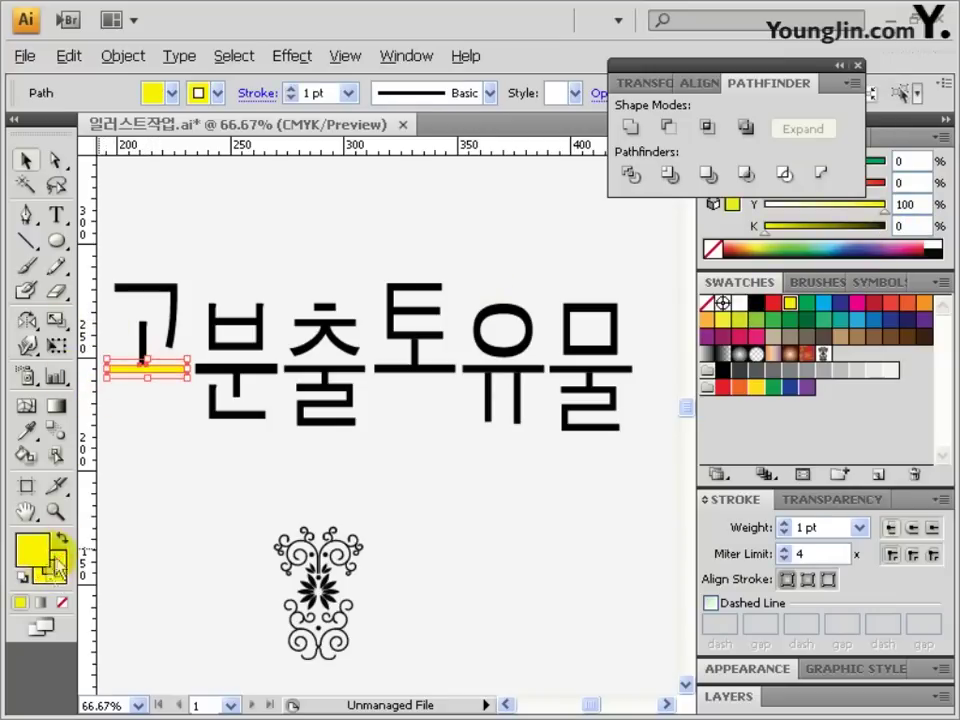
{"action": "left_click", "coordinate": [225, 372]}
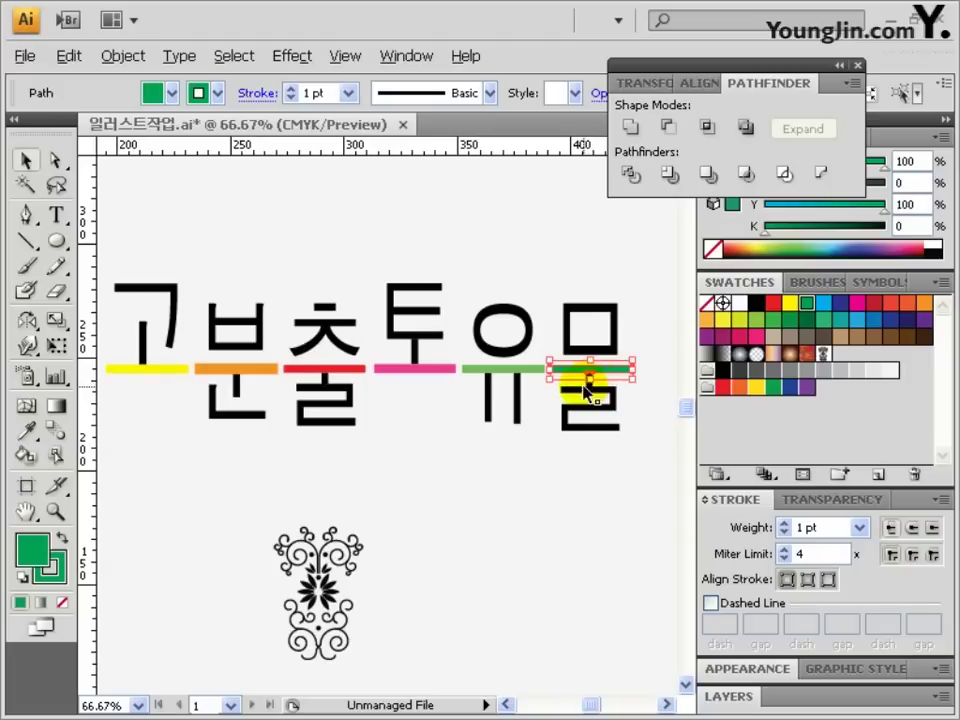
- Select the six colored horizontal bars together and bring them to the front of the letters
{"action": "left_click", "coordinate": [480, 369], "text": "shift"}
{"action": "left_click", "coordinate": [405, 369], "text": "shift"}
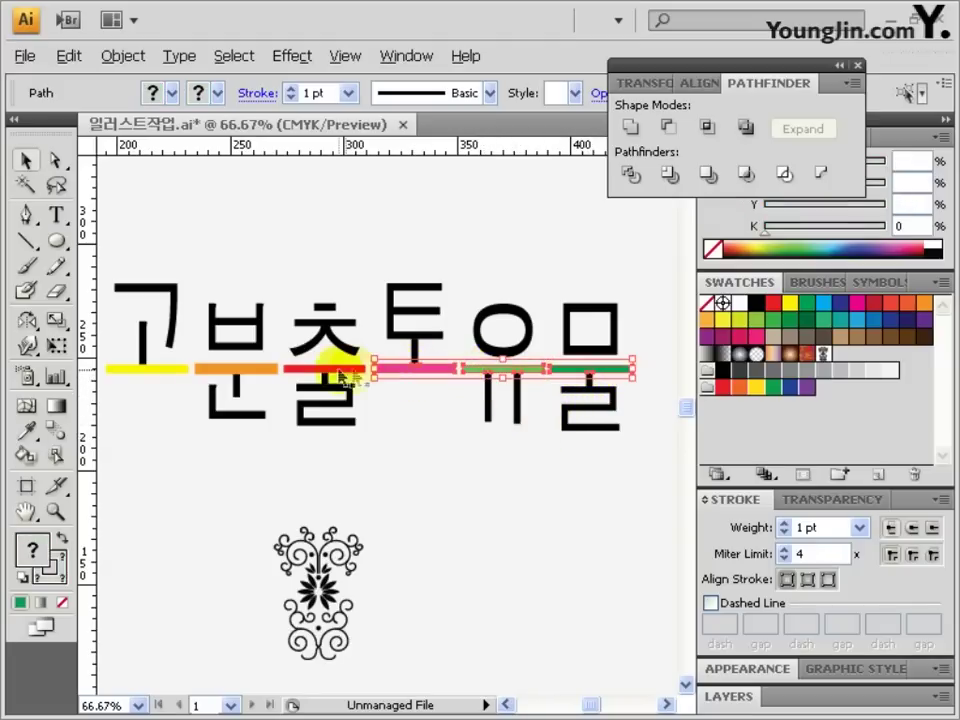
{"action": "left_click", "coordinate": [330, 369], "text": "shift"}
{"action": "left_click", "coordinate": [236, 370], "text": "shift"}
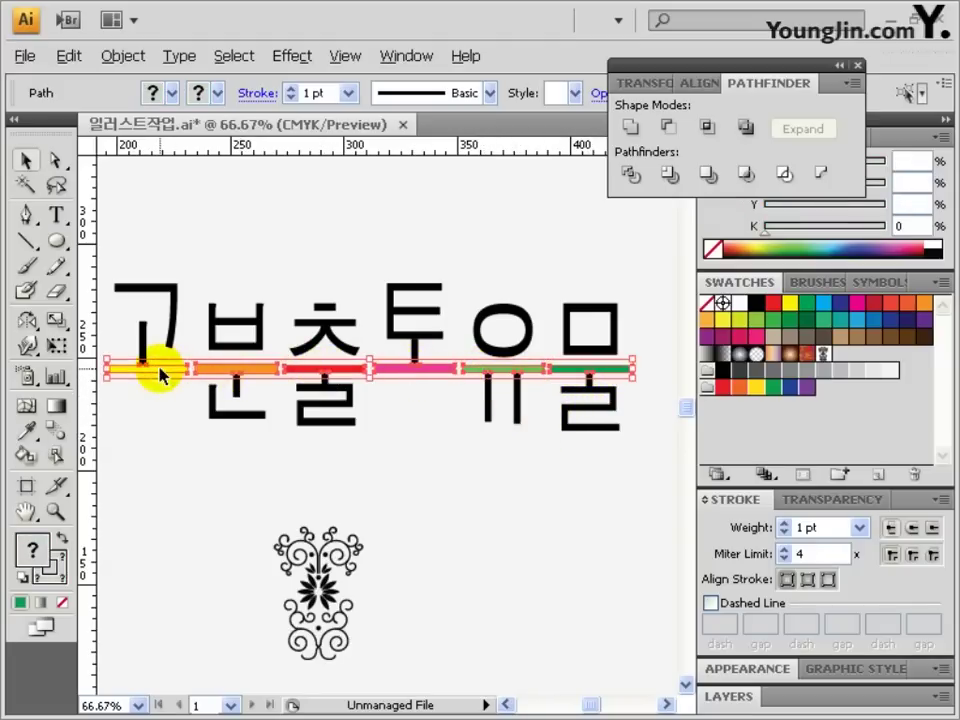
{"action": "right_click", "coordinate": [160, 375]}
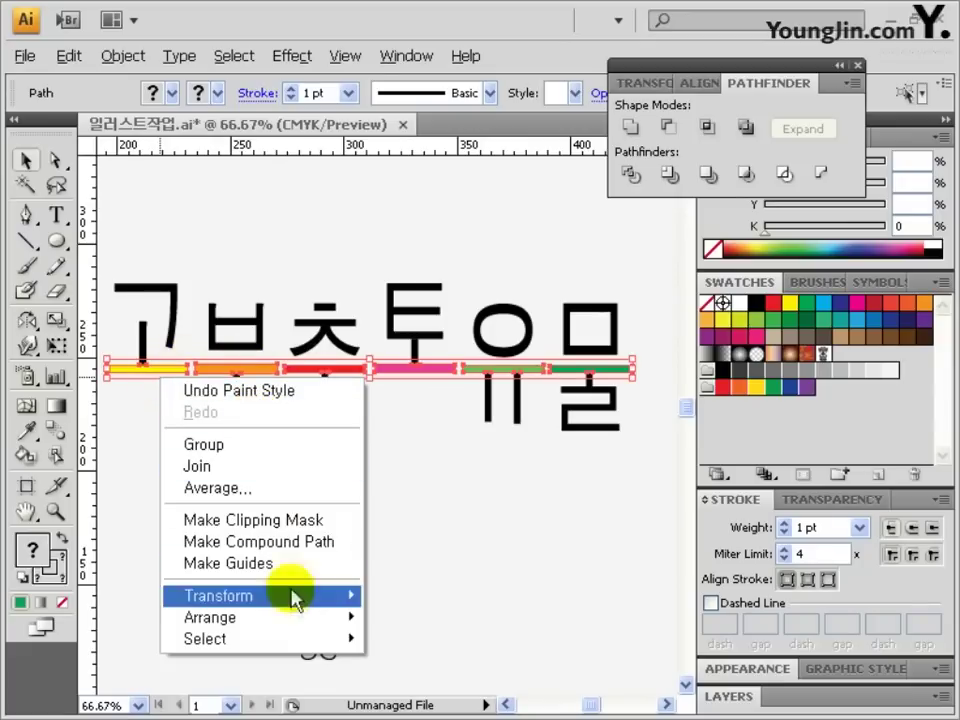
{"action": "mouse_move", "coordinate": [294, 619]}
{"action": "left_click", "coordinate": [414, 521]}
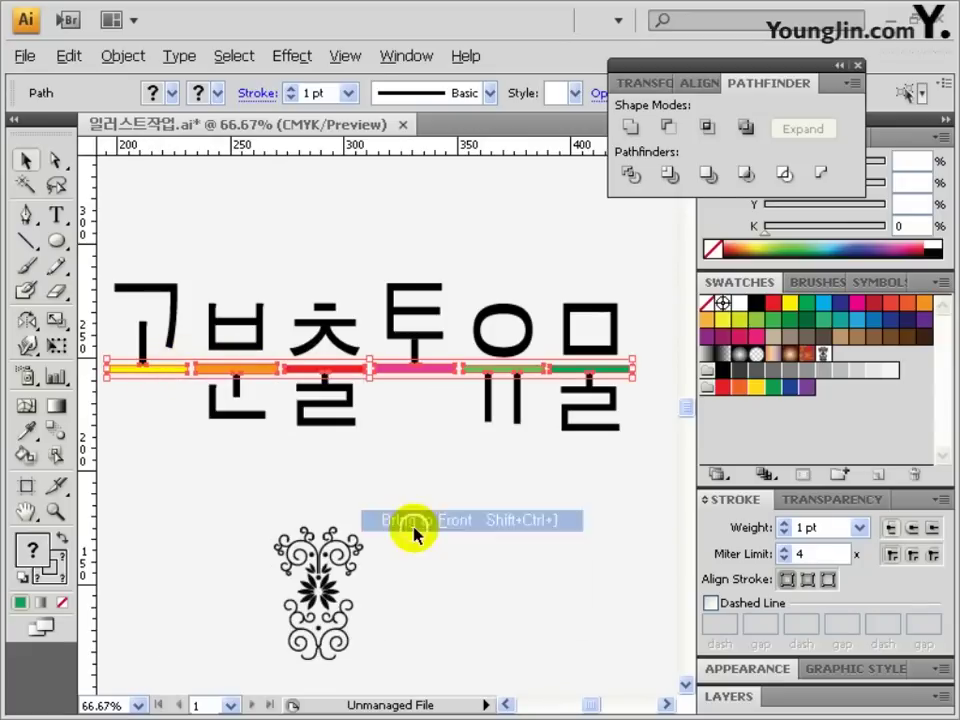
{"action": "left_click", "coordinate": [189, 456]}
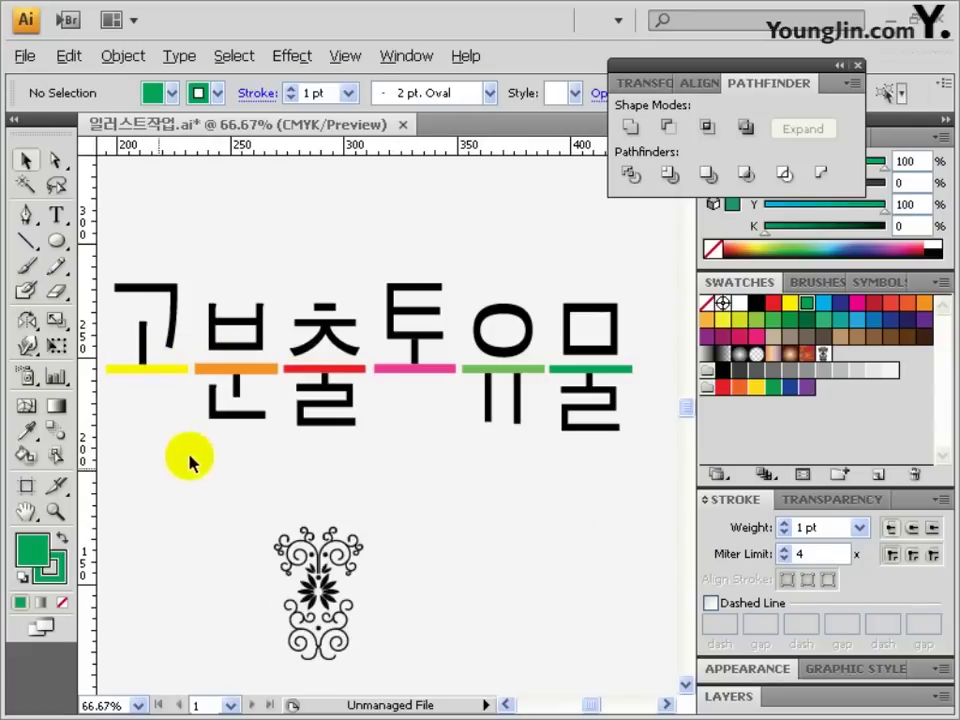
- Set no fill and a black (000000) stroke, and draw a stepped line above the lettering with the Pen tool
{"action": "left_click", "coordinate": [62, 603]}
{"action": "double_click", "coordinate": [52, 566]}
{"action": "left_click", "coordinate": [176, 526]}
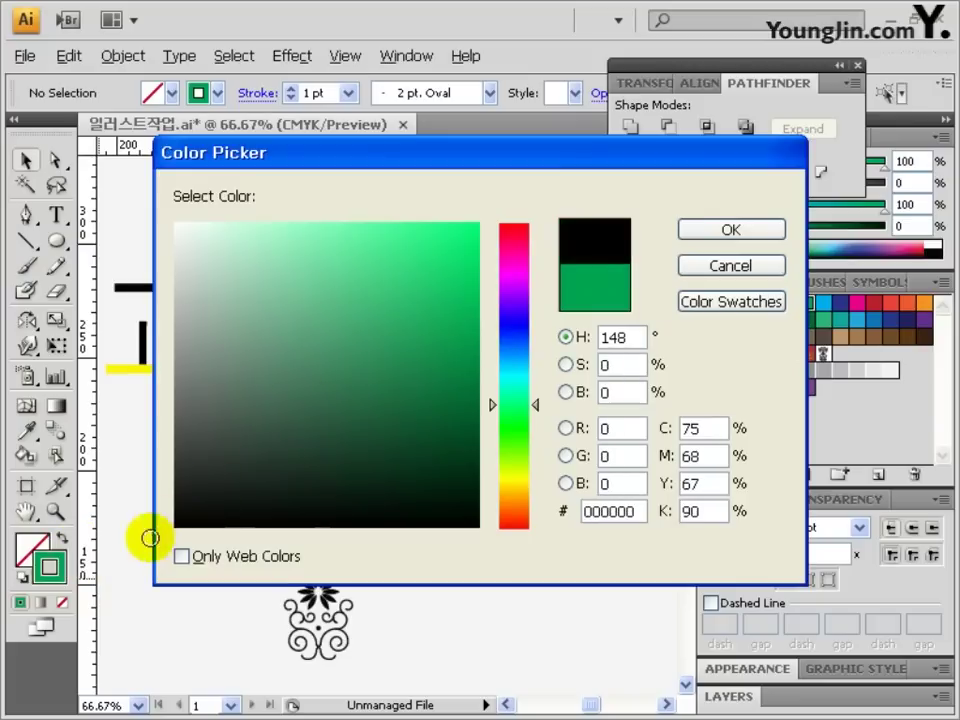
{"action": "left_click", "coordinate": [716, 228]}
{"action": "left_click", "coordinate": [27, 214]}
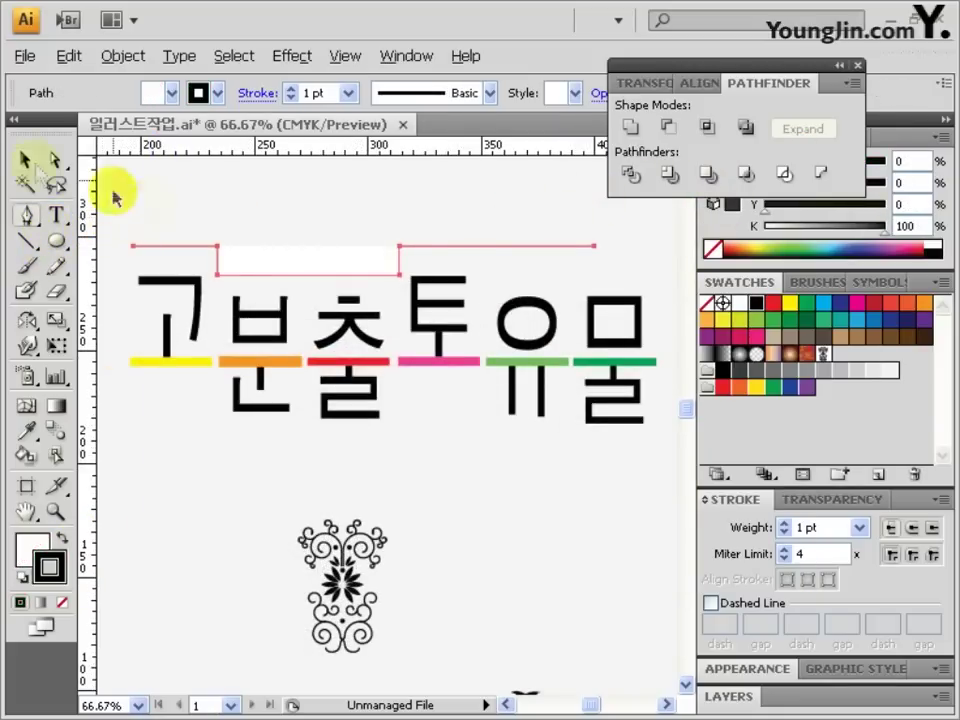
- Add the text "무덤속 잠들었던 유물을 깨우다" above the stepped line
{"action": "left_click", "coordinate": [57, 214]}
{"action": "left_click", "coordinate": [130, 192]}
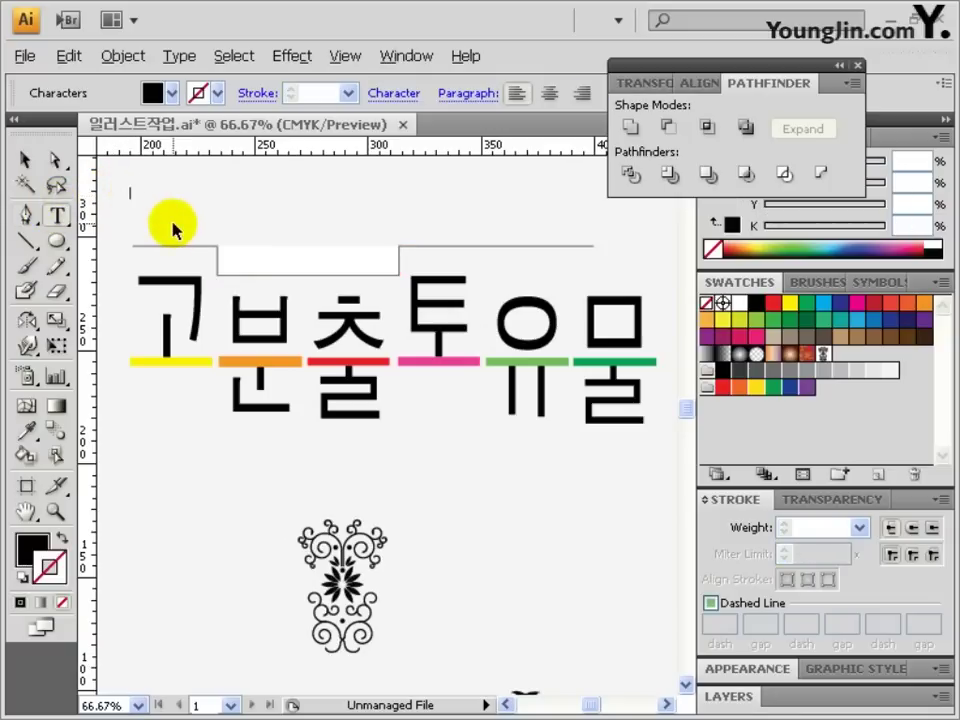
{"action": "type", "text": "무덤속 잠들었던 유물을 깨우다"}
{"action": "left_click", "coordinate": [332, 214], "text": "ctrl"}
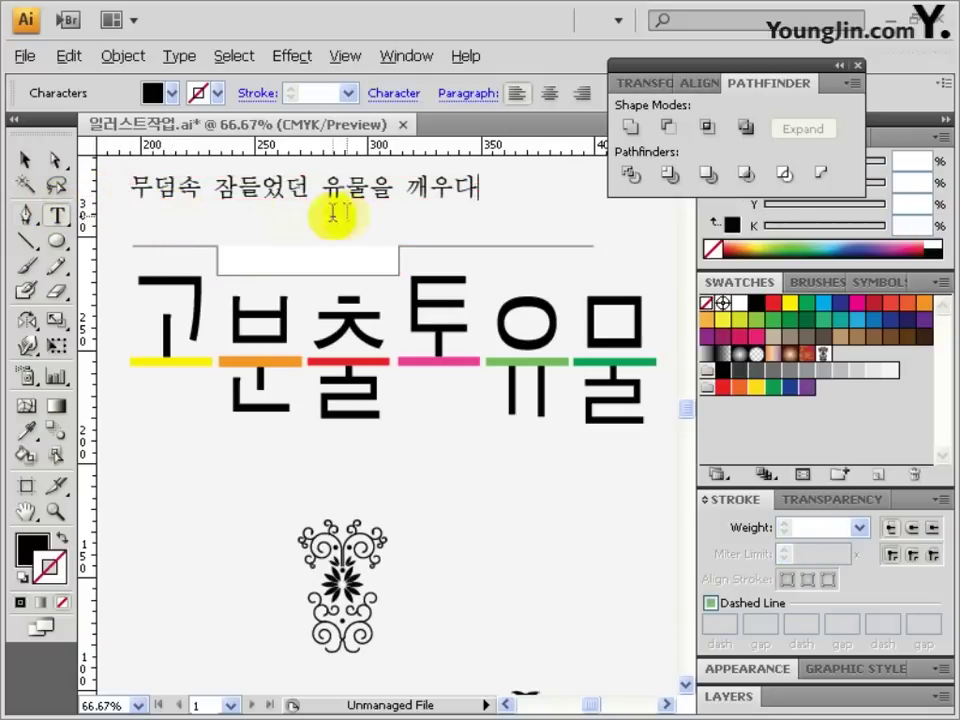
- Convert the phrase above the stepped line to outlines and ungroup its characters
{"action": "left_click", "coordinate": [20, 160]}
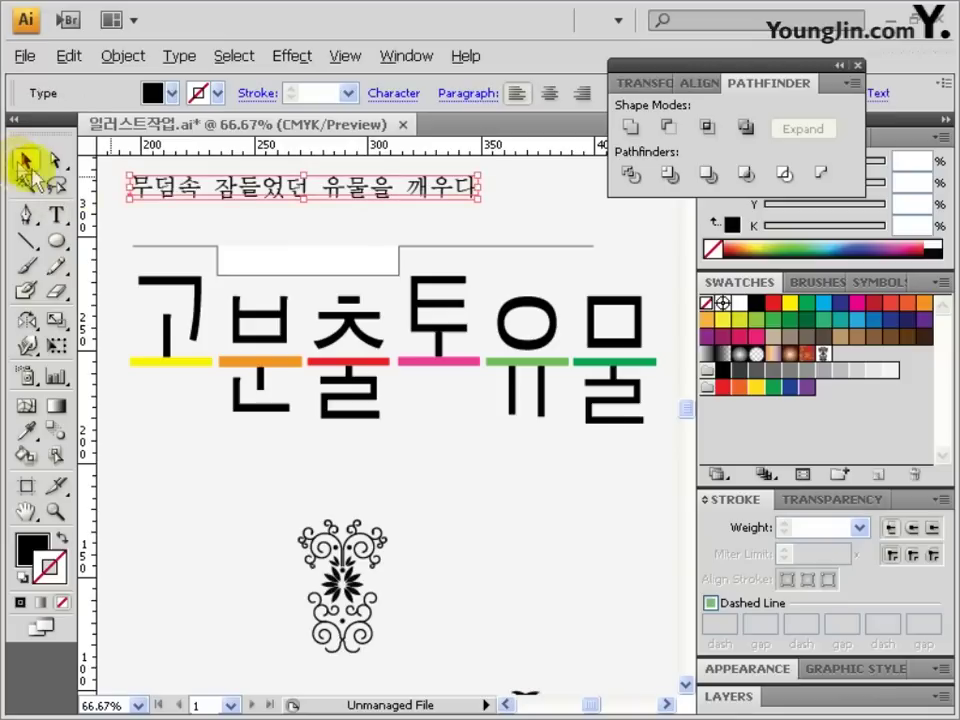
{"action": "left_click", "coordinate": [170, 196]}
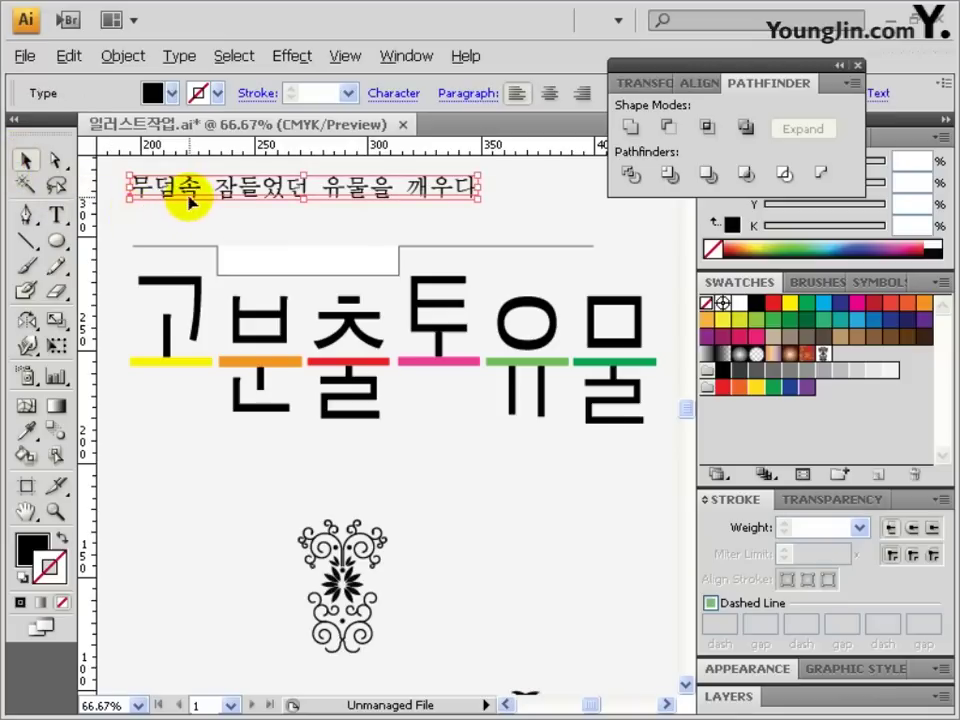
{"action": "left_click", "coordinate": [179, 56]}
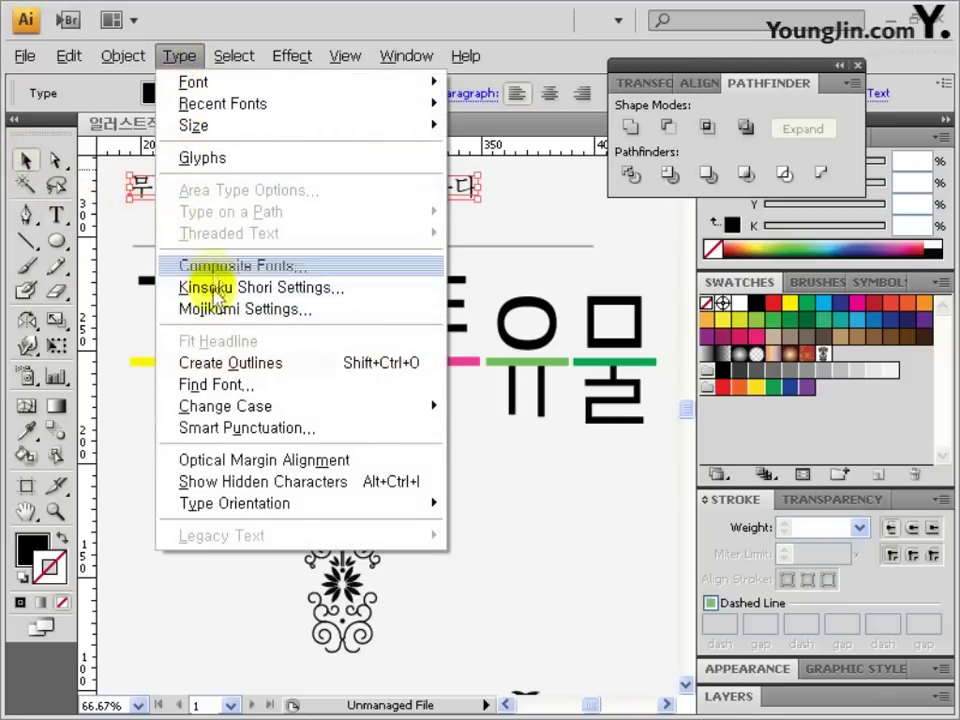
{"action": "left_click", "coordinate": [240, 364]}
{"action": "right_click", "coordinate": [251, 189]}
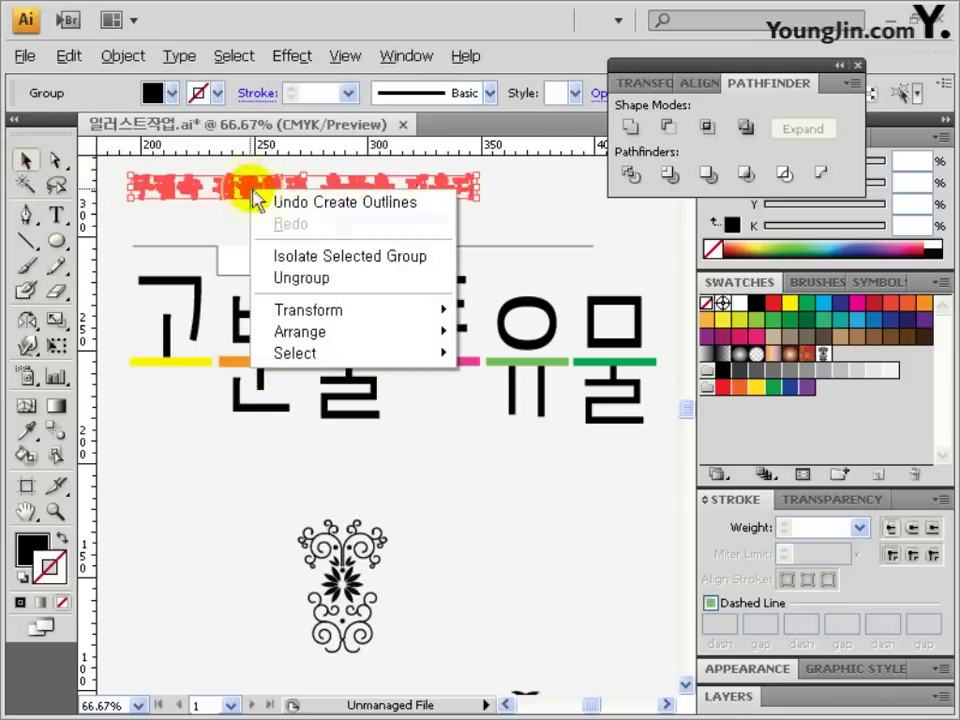
{"action": "left_click", "coordinate": [280, 285]}
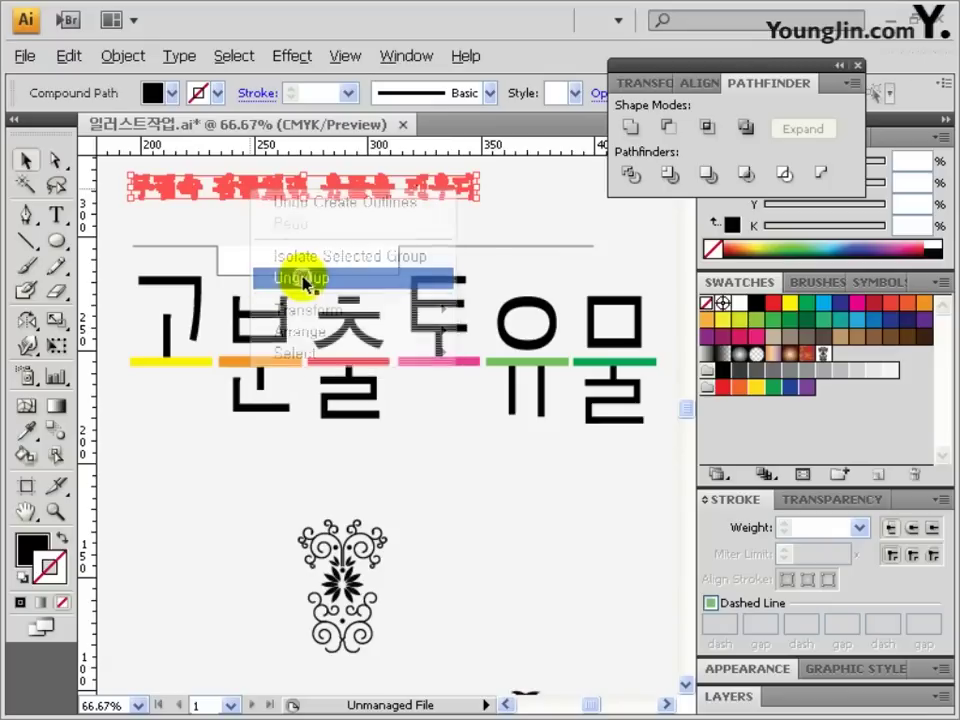
{"action": "left_click", "coordinate": [135, 212]}
- Arrange the phrase's four words along the stepped line and color them yellow, orange, pink and light green
{"action": "left_click", "coordinate": [160, 198]}
{"action": "left_click_drag", "start_coordinate": [125, 167], "coordinate": [199, 208]}
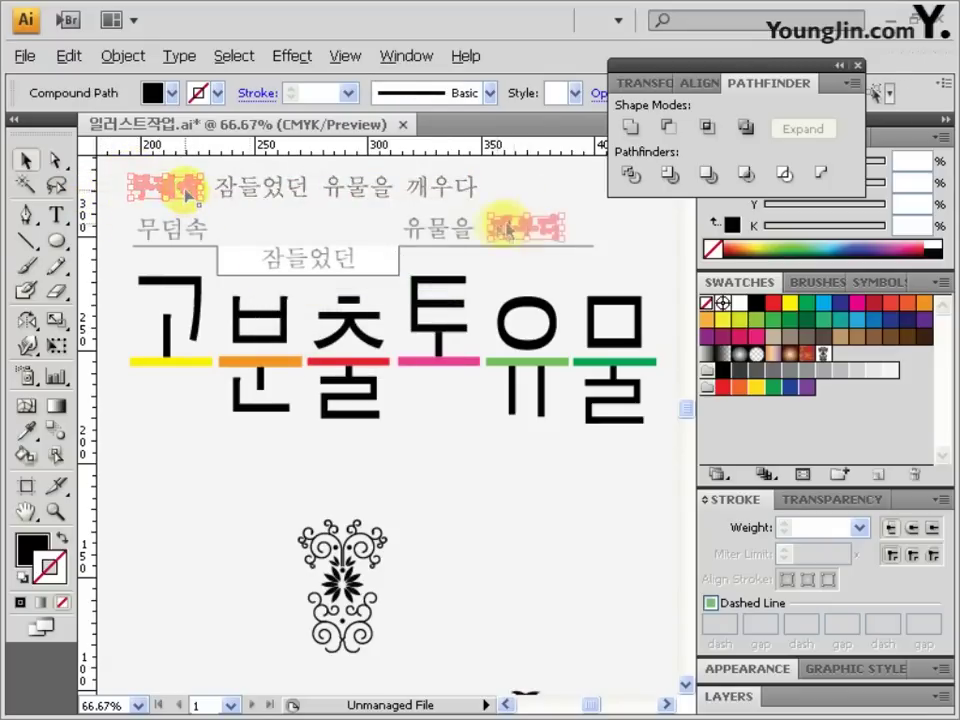
{"action": "left_click_drag", "start_coordinate": [137, 208], "coordinate": [222, 236]}
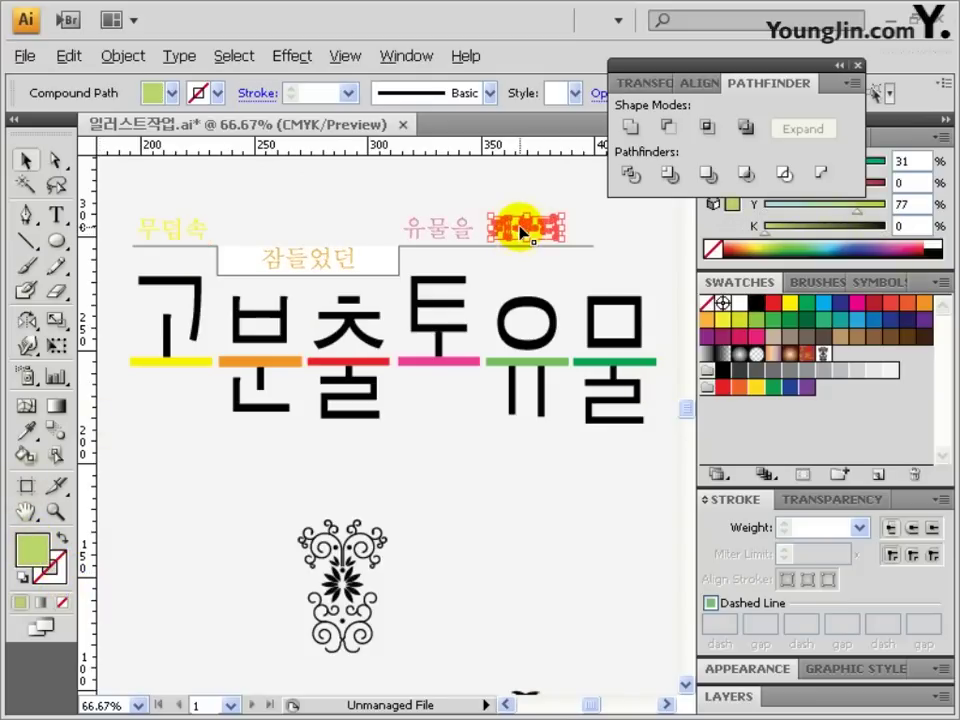
{"action": "left_click", "coordinate": [553, 208]}
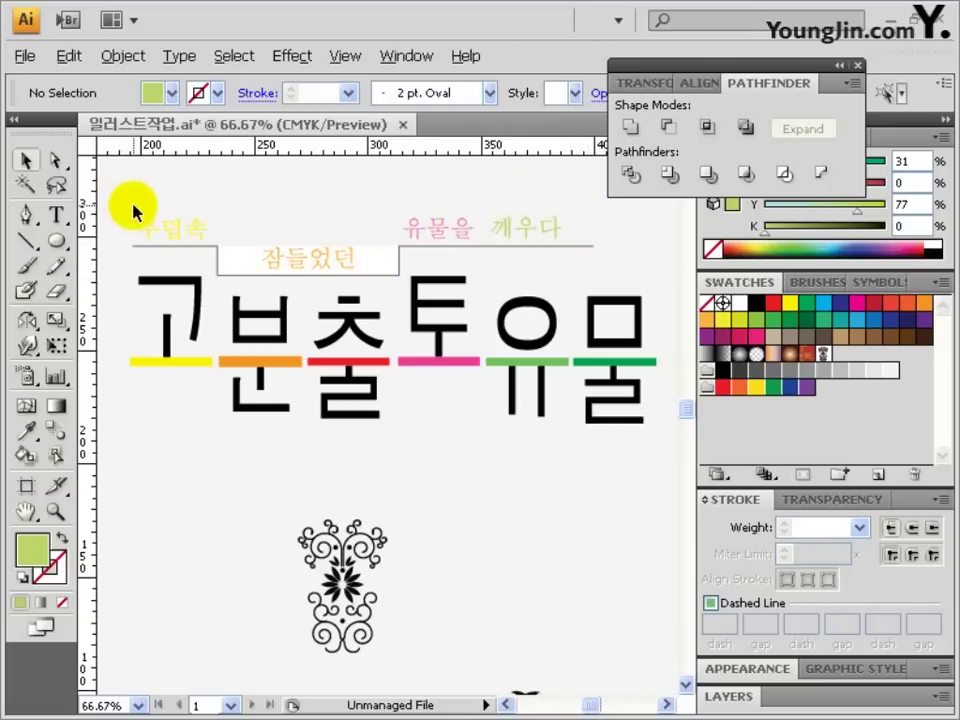
- Group the phrase, the stepped line and the whole "고분출토유물" lettering, and clear the selection
{"action": "left_click_drag", "start_coordinate": [129, 208], "coordinate": [657, 445]}
{"action": "key", "text": "ctrl+g"}
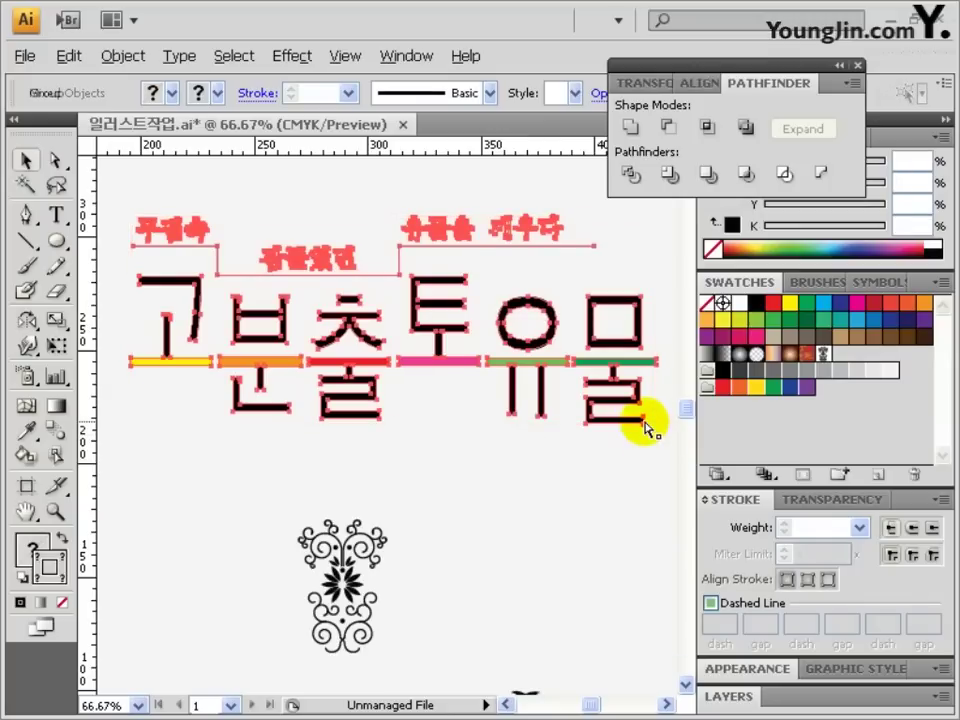
{"action": "key", "text": "ctrl+minus"}
{"action": "key", "text": "ctrl+minus"}
{"action": "left_click", "coordinate": [439, 508]}
- Open the layer contents and pick the ornament pattern's path entry below the character group
{"action": "left_click", "coordinate": [742, 696]}
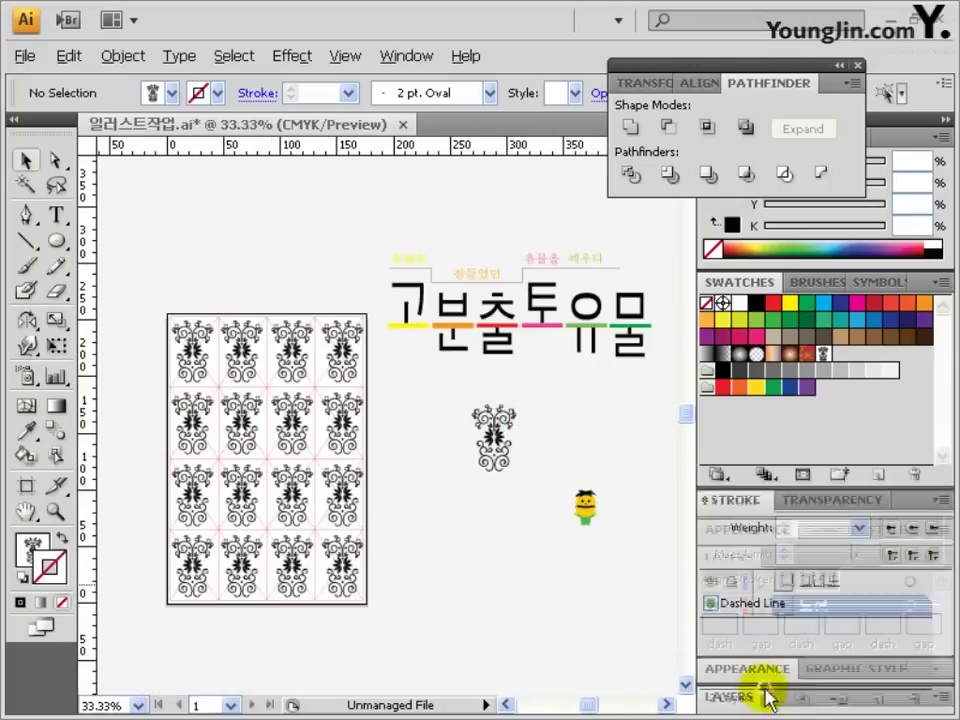
{"action": "left_click", "coordinate": [760, 606]}
{"action": "scroll", "coordinate": [800, 625], "scroll_direction": "down", "scroll_amount": 1}
{"action": "left_click", "coordinate": [836, 632]}
{"action": "left_click_drag", "start_coordinate": [941, 600], "coordinate": [942, 635]}
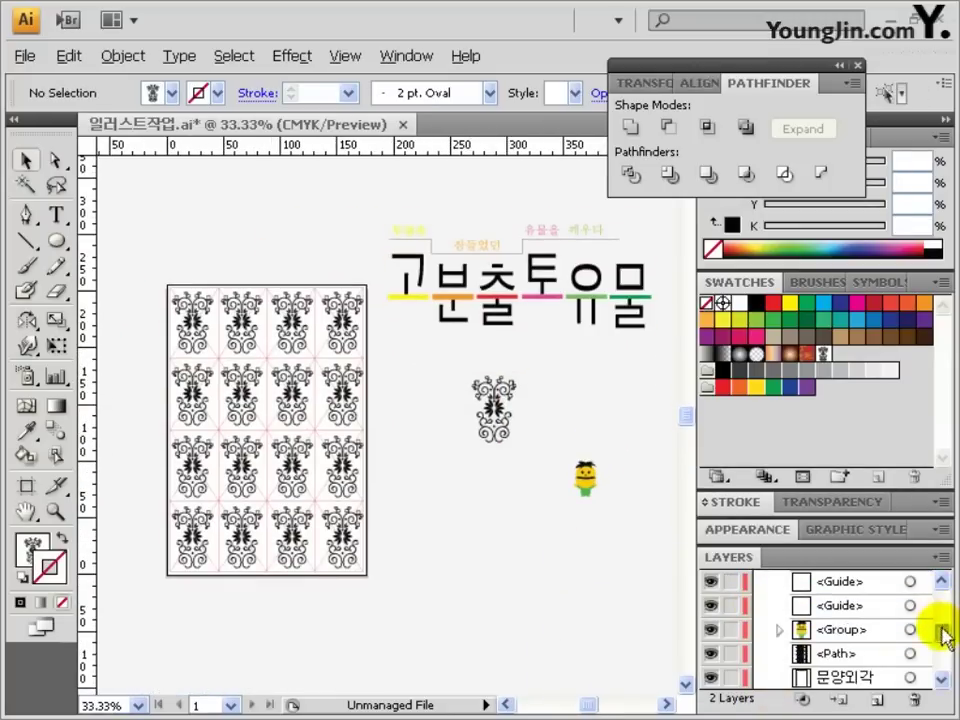
{"action": "left_click", "coordinate": [842, 654]}
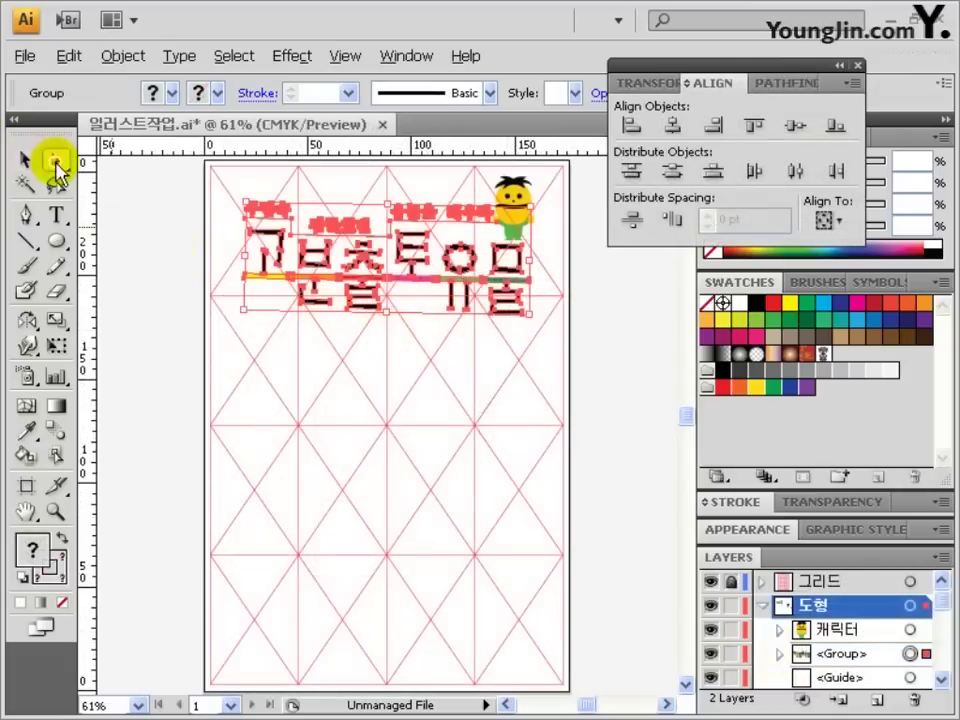
- Directly select 고's black strokes inside the title group and change their fill and stroke to white
{"action": "left_click", "coordinate": [52, 161]}
{"action": "left_click", "coordinate": [184, 279]}
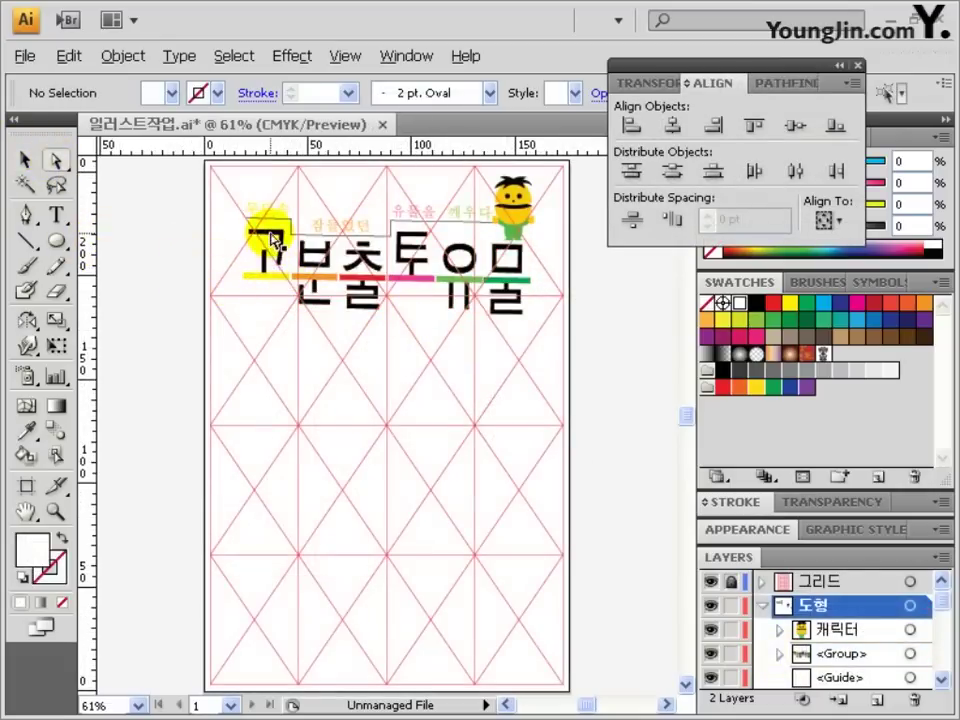
{"action": "left_click", "coordinate": [263, 262]}
{"action": "left_click", "coordinate": [262, 268], "text": "shift"}
{"action": "key", "text": "ctrl+1"}
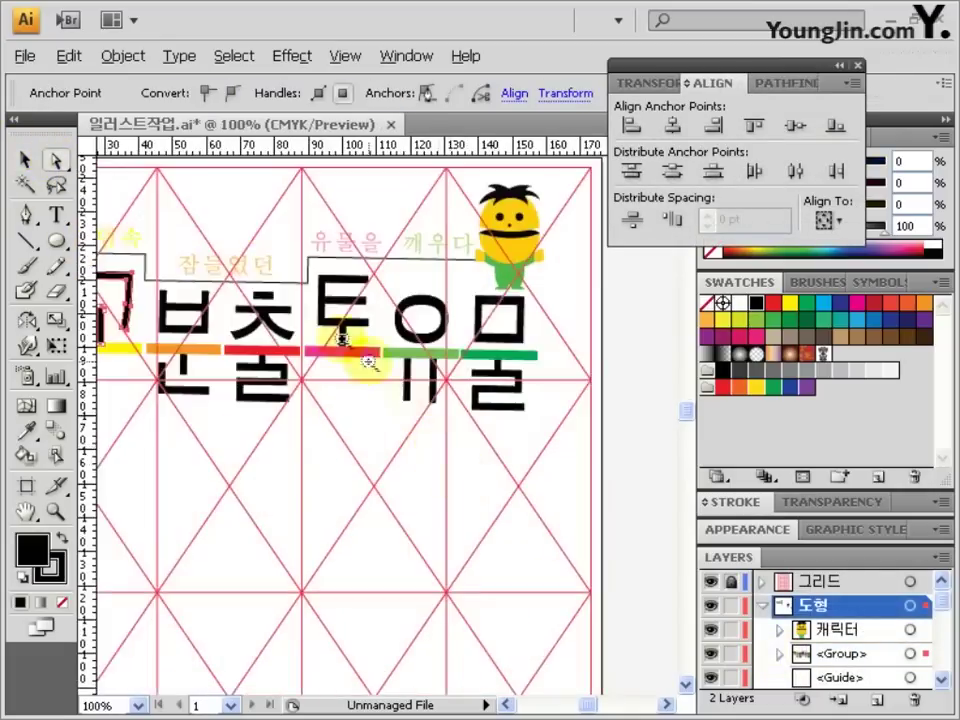
{"action": "left_click", "coordinate": [22, 578]}
{"action": "double_click", "coordinate": [42, 575]}
{"action": "left_click_drag", "start_coordinate": [189, 236], "coordinate": [178, 226]}
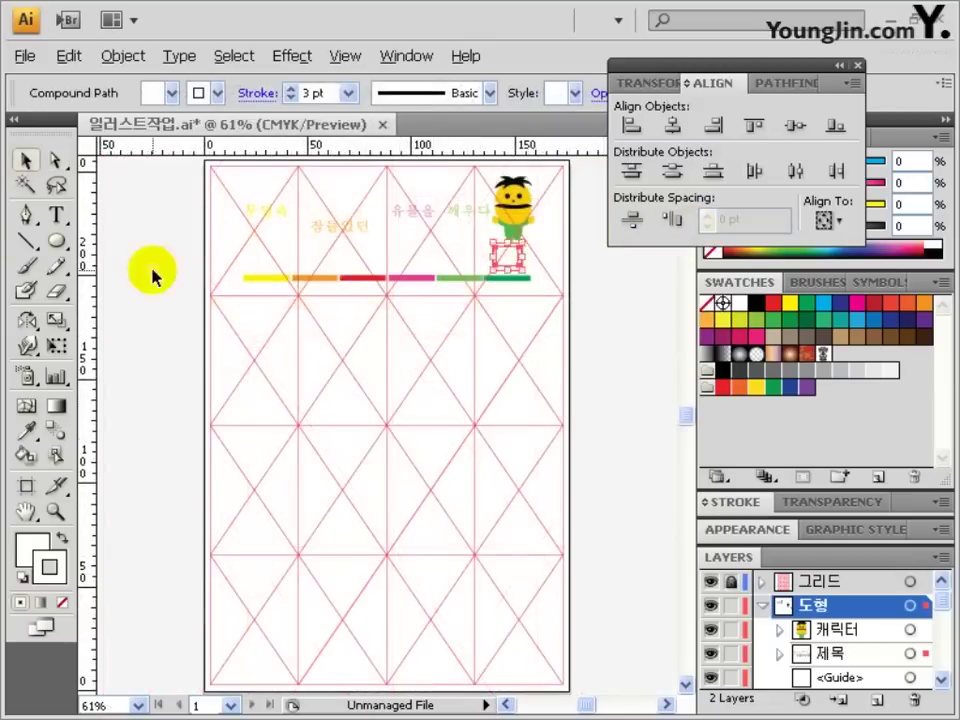
- Draw a 5 pt line with triangular, arched and square bumps below the artboard, and make its stroke red (M 99.4, Y 100)
{"action": "left_click", "coordinate": [598, 498]}
{"action": "left_click_drag", "start_coordinate": [600, 499], "coordinate": [565, 420]}
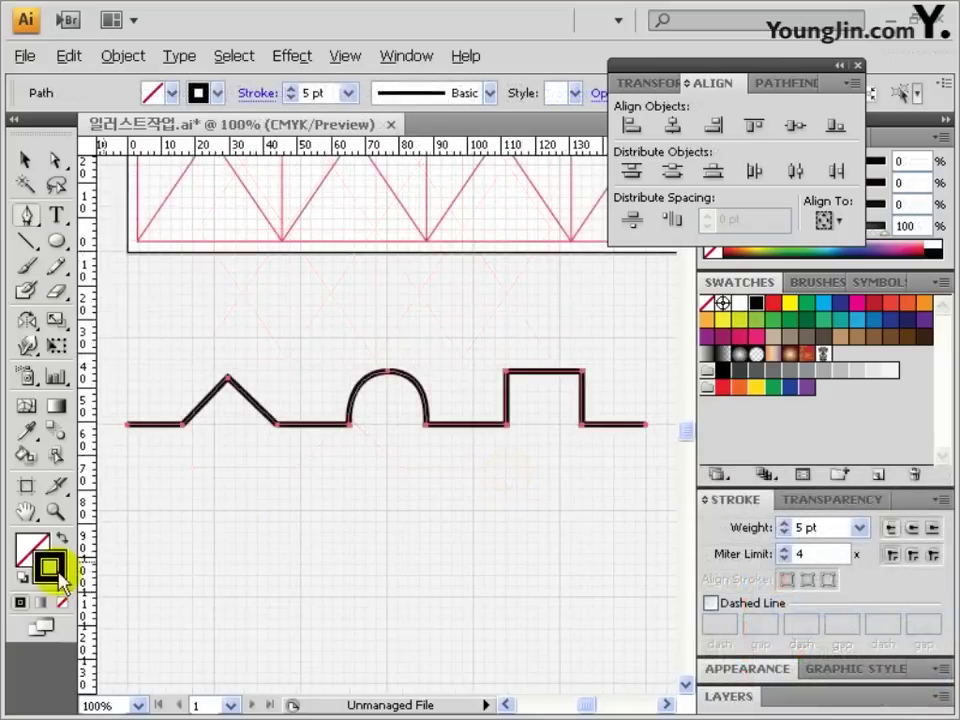
{"action": "double_click", "coordinate": [48, 568]}
{"action": "mouse_move", "coordinate": [207, 489]}
{"action": "left_mouse_down"}
{"action": "mouse_move", "coordinate": [461, 246]}
{"action": "mouse_move", "coordinate": [521, 214]}
{"action": "left_mouse_up"}
{"action": "left_click", "coordinate": [704, 233]}
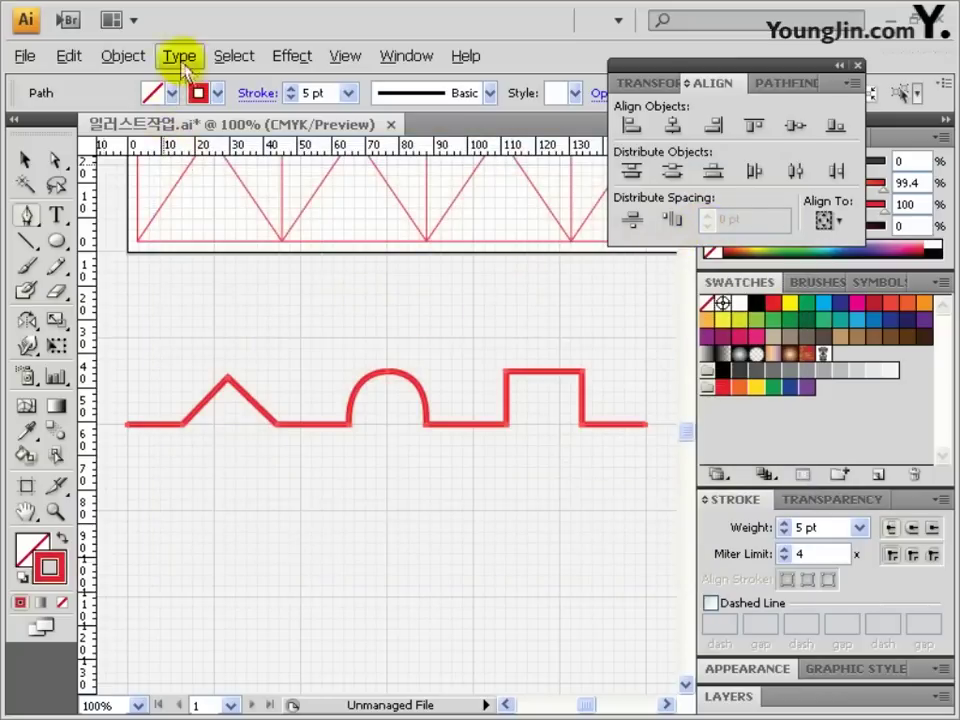
- Convert the red bumpy line into a filled shape with Outline Stroke
{"action": "left_click", "coordinate": [124, 55]}
{"action": "mouse_move", "coordinate": [216, 454]}
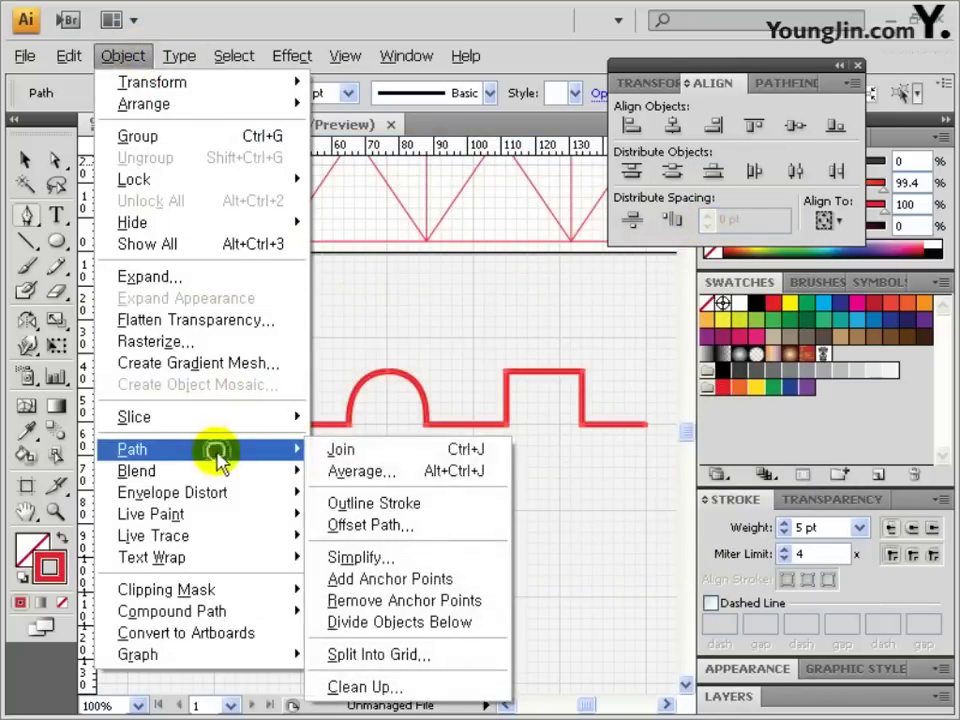
{"action": "left_click", "coordinate": [405, 503]}
{"action": "left_click", "coordinate": [26, 158]}
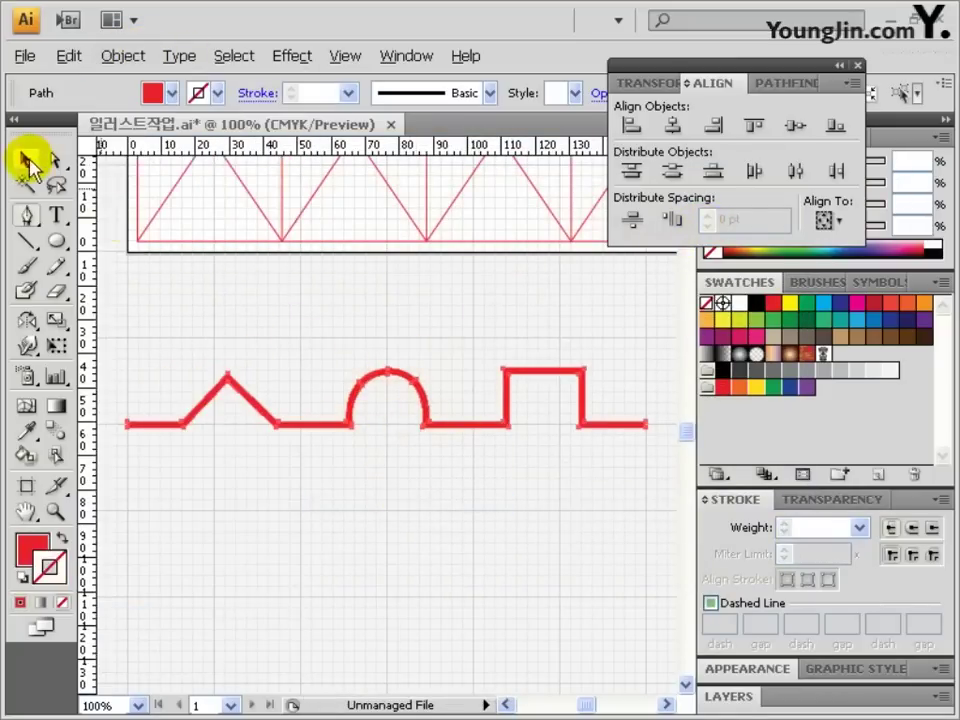
- Scale the red symbol to roughly half its width, move it to the artboard's bottom area, and choose a preset stroke weight
{"action": "scroll", "coordinate": [461, 289], "scroll_direction": "up", "scroll_amount": 3}
{"action": "left_click_drag", "start_coordinate": [418, 573], "coordinate": [437, 505]}
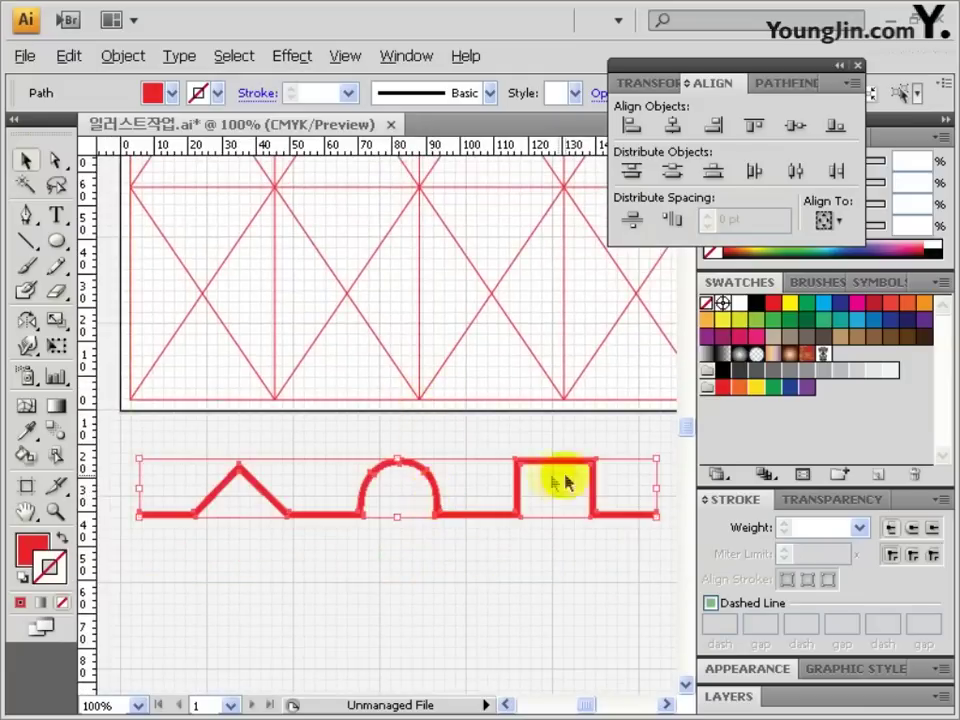
{"action": "left_click_drag", "start_coordinate": [656, 459], "coordinate": [409, 488]}
{"action": "mouse_move", "coordinate": [342, 510]}
{"action": "left_mouse_down"}
{"action": "mouse_move", "coordinate": [391, 452]}
{"action": "mouse_move", "coordinate": [414, 362]}
{"action": "left_mouse_up"}
{"action": "left_click", "coordinate": [859, 527]}
{"action": "left_click", "coordinate": [814, 339]}
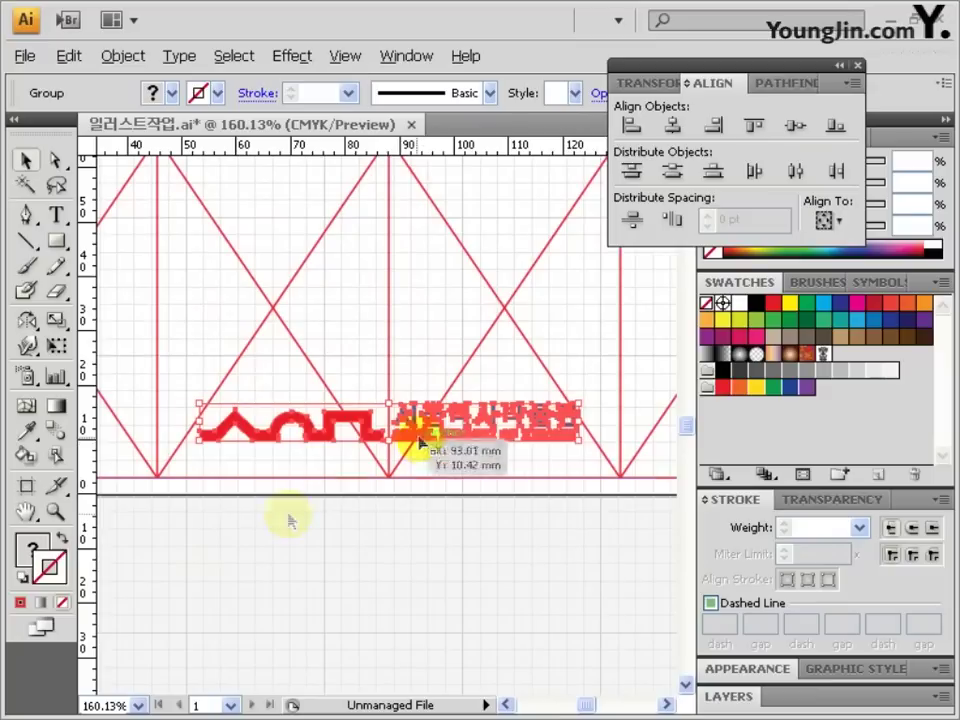
- Clear the museum logo's selection and select the rectangular outline path around the whole artboard
{"action": "double_click", "coordinate": [27, 510]}
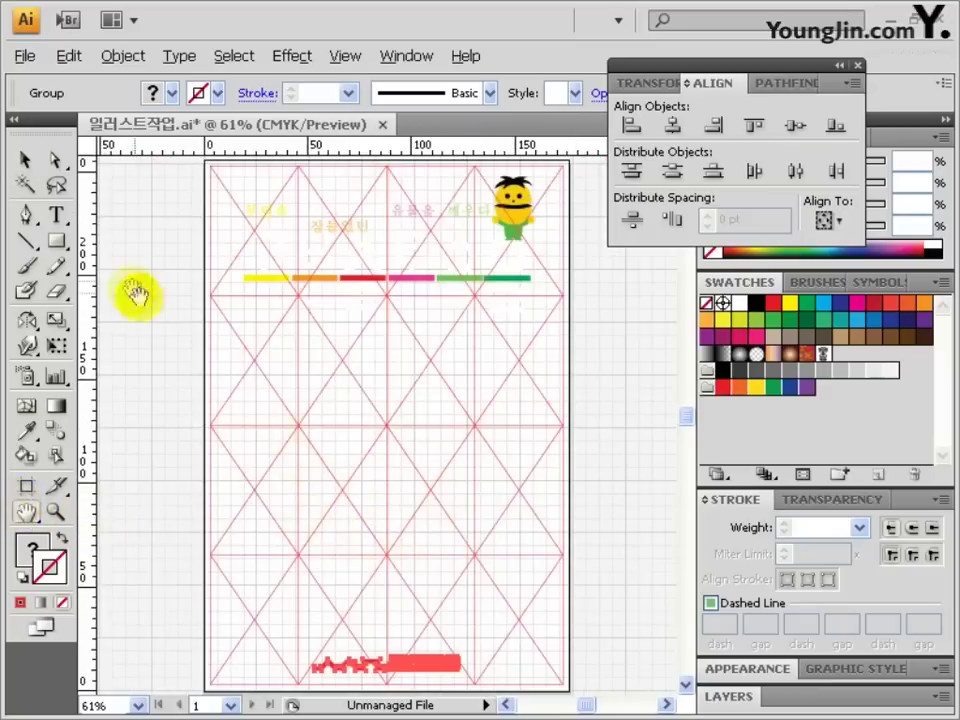
{"action": "left_click", "coordinate": [22, 163]}
{"action": "left_click", "coordinate": [583, 521]}
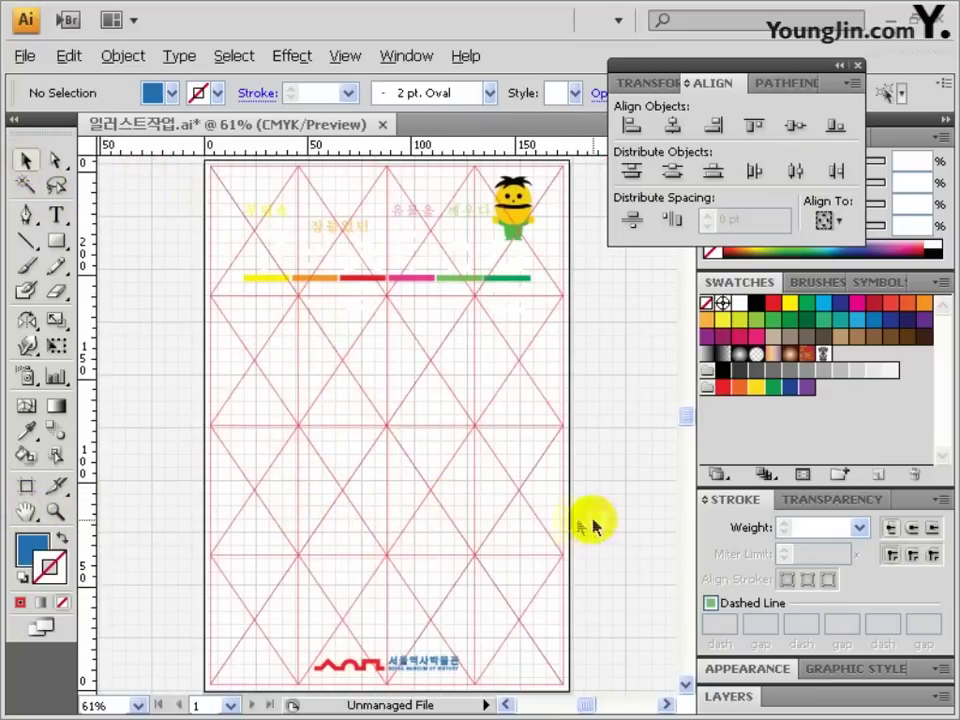
{"action": "left_click", "coordinate": [463, 447]}
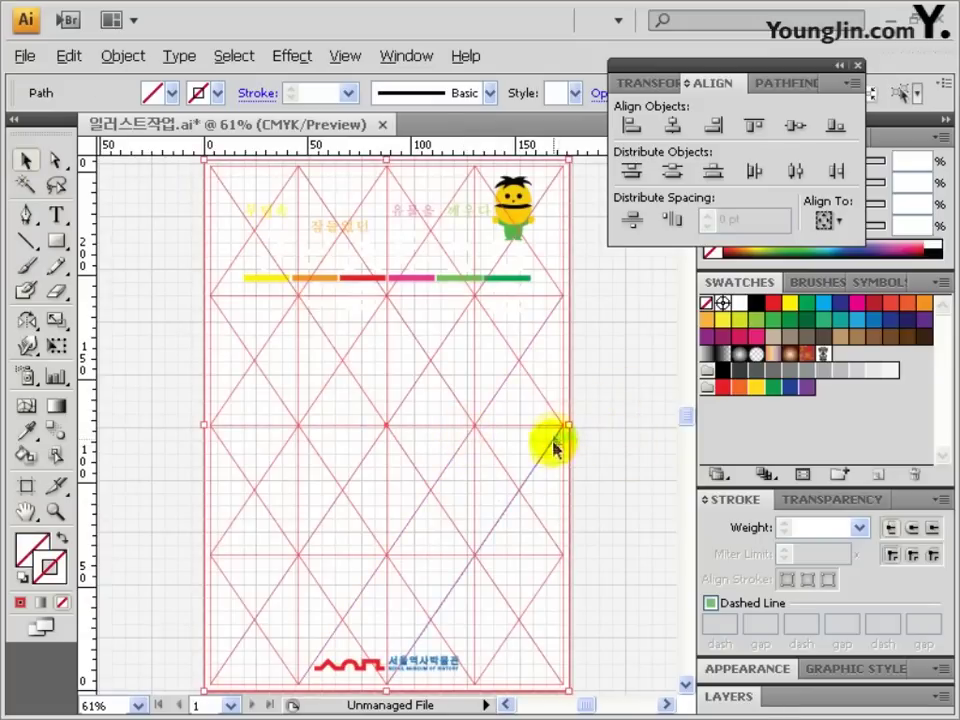